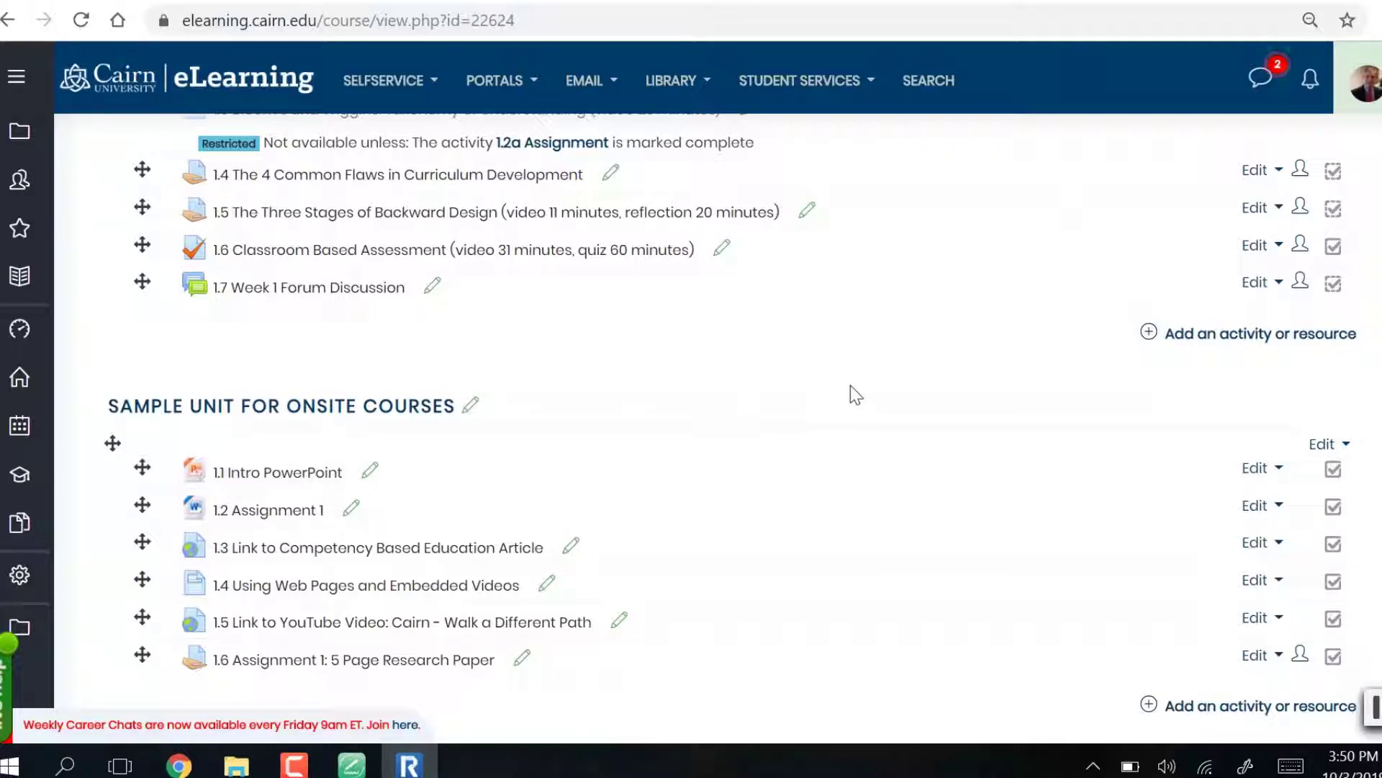
Step: Scroll through the Unit 1 activities on the course page in editing mode
scroll(671, 389, "up", 3)
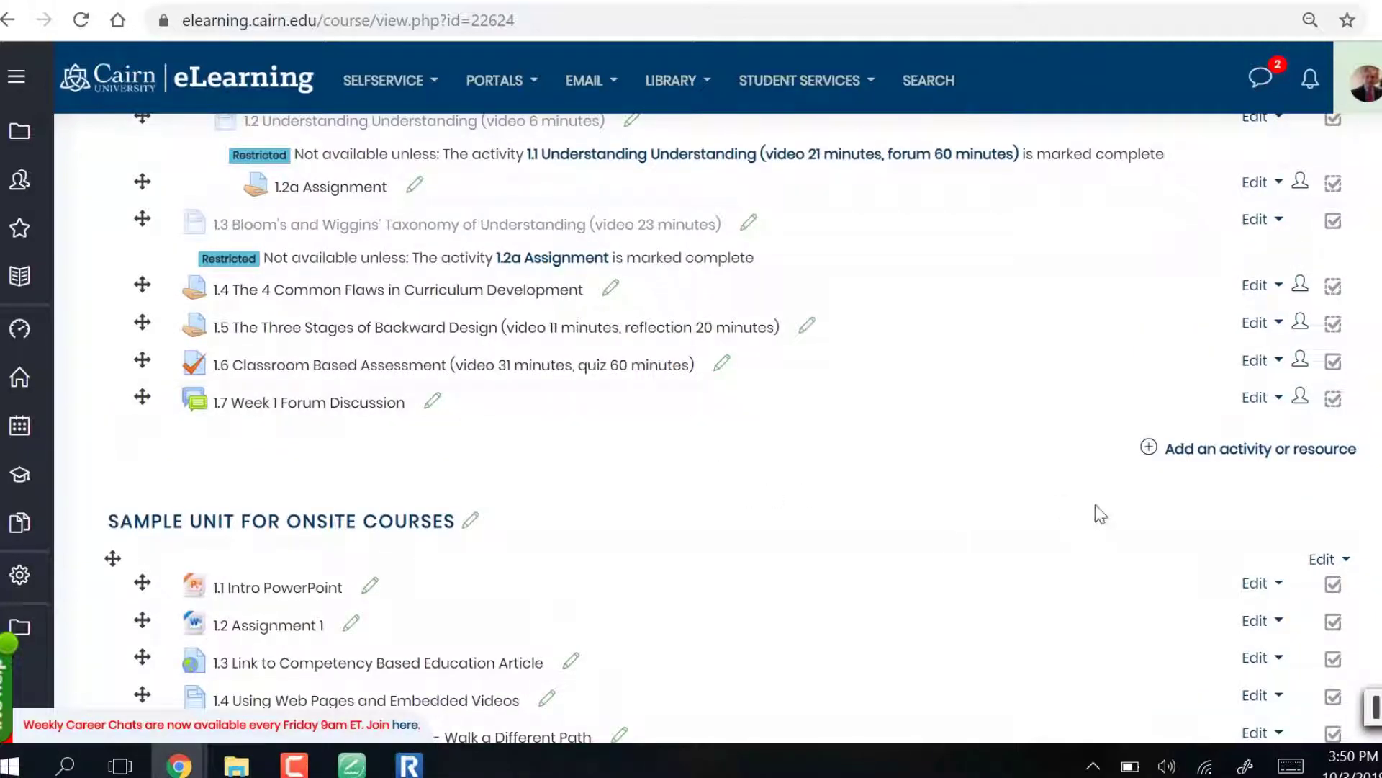
scroll(752, 468, "up", 5)
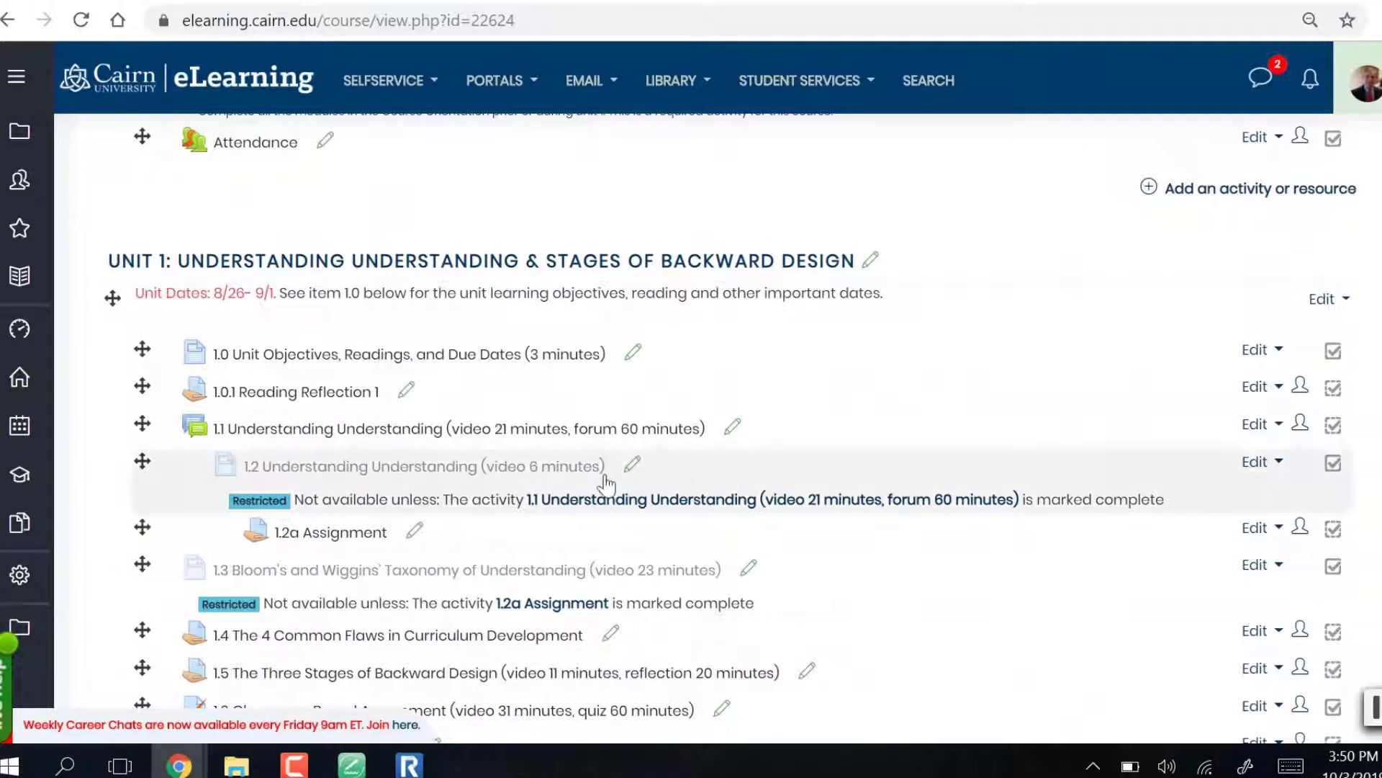
scroll(710, 485, "down", 4)
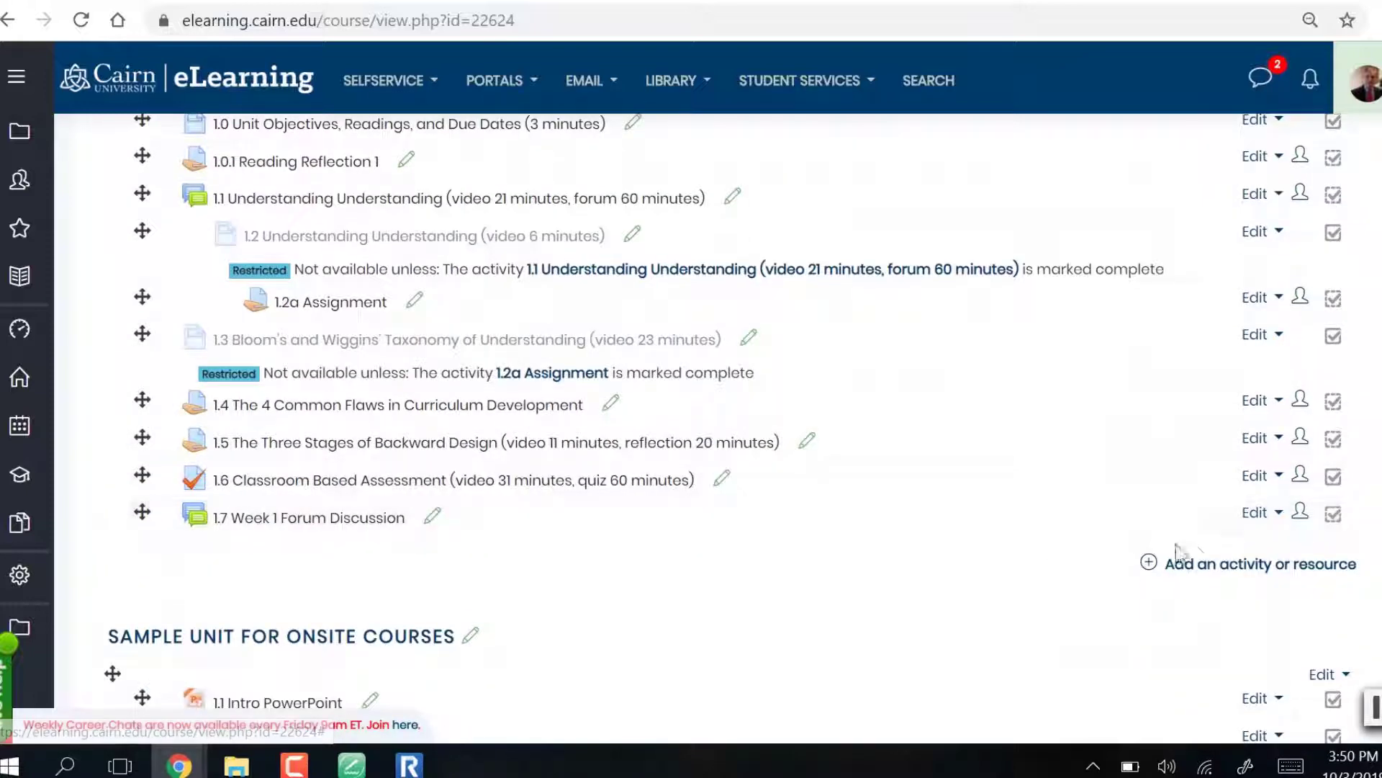
Step: Add a Zoom meeting activity to Unit 1 from the activity chooser
left_click(1205, 572)
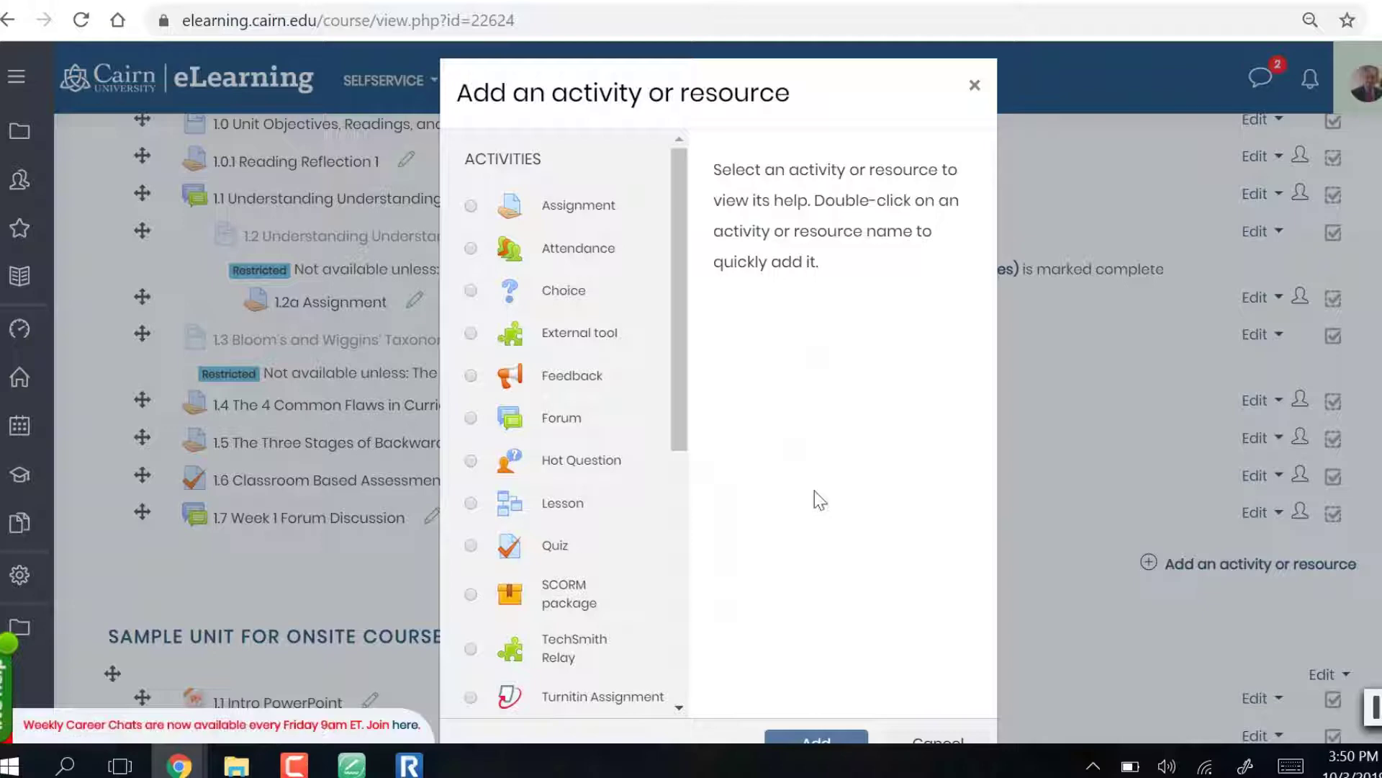
left_click_drag(688, 440, 681, 594)
left_click(576, 554)
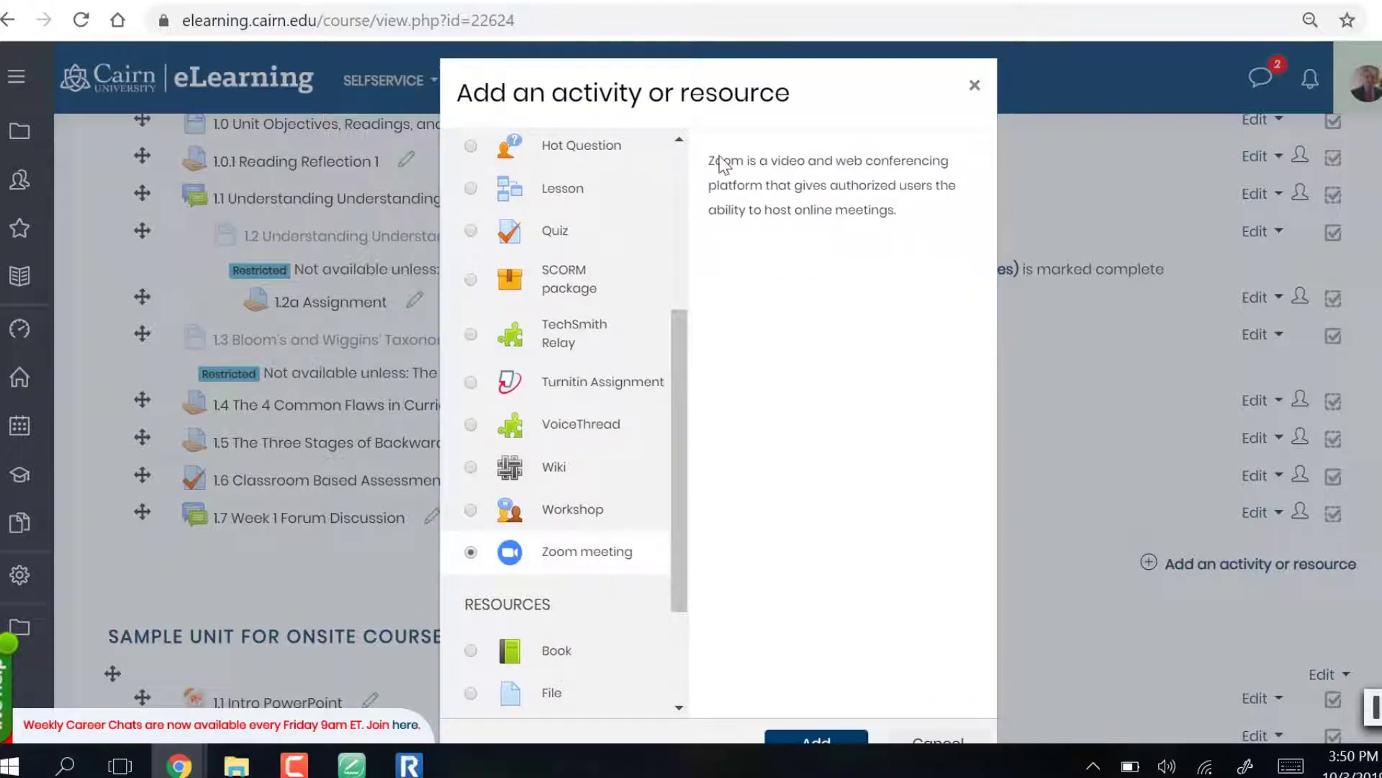
left_click_drag(813, 101, 800, 42)
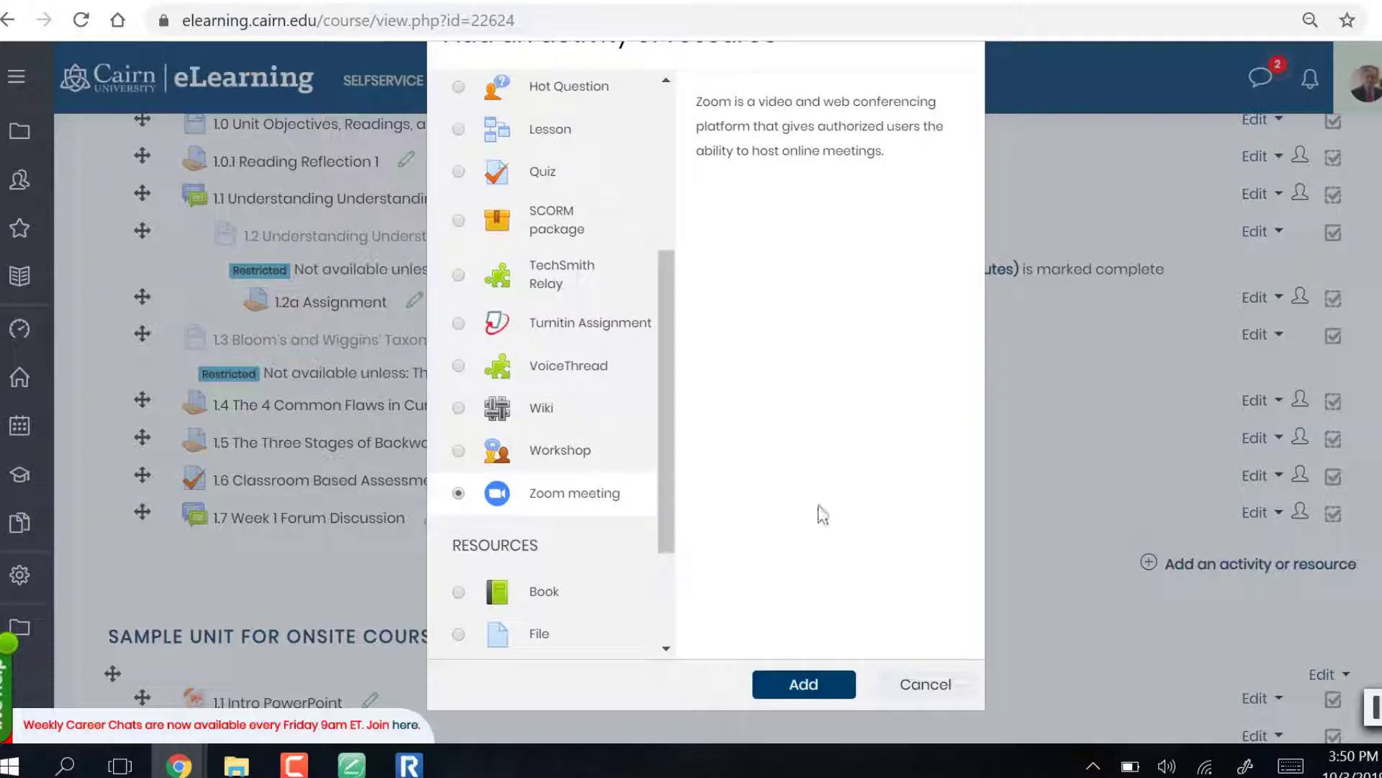
left_click(814, 681)
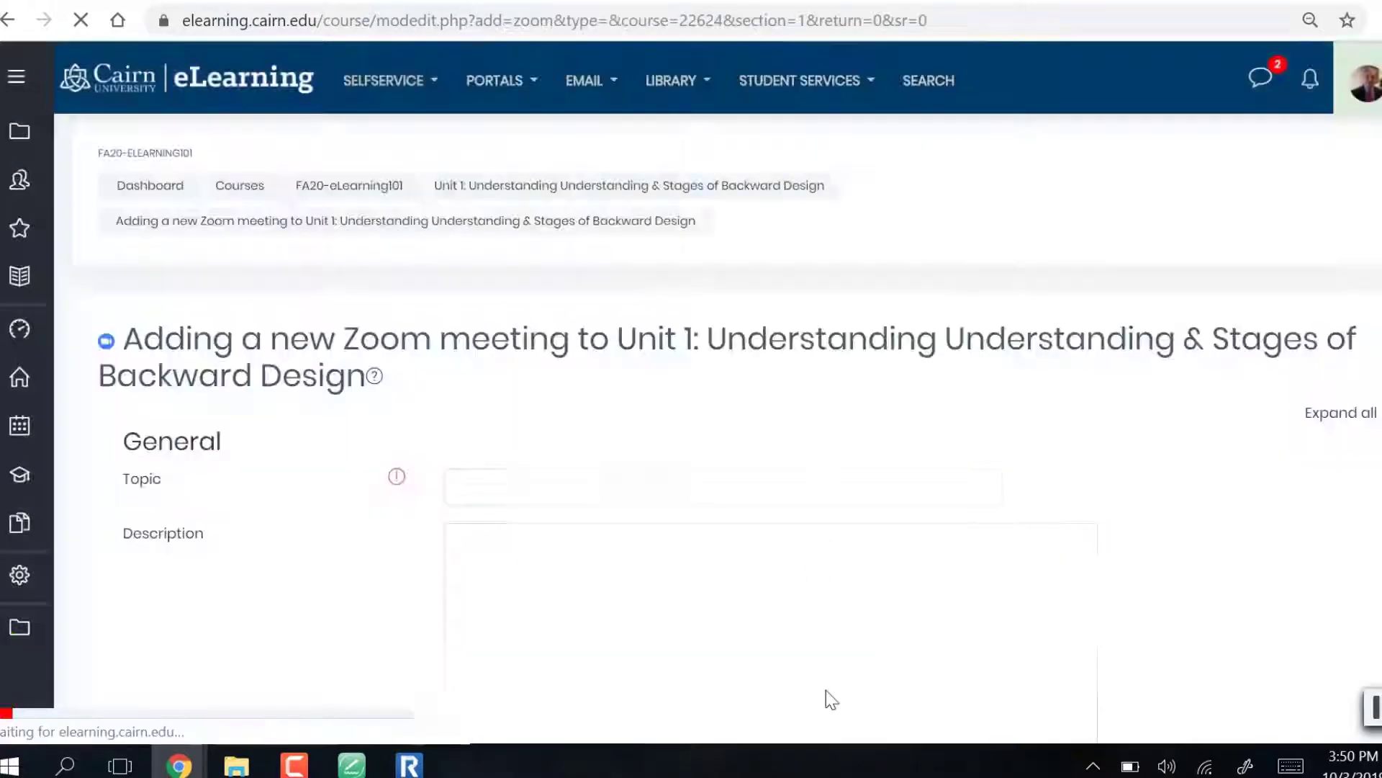
Step: Enter the topic '1.8 Live Web Conference 10/5/2019 8:00pm ET'
left_click(490, 482)
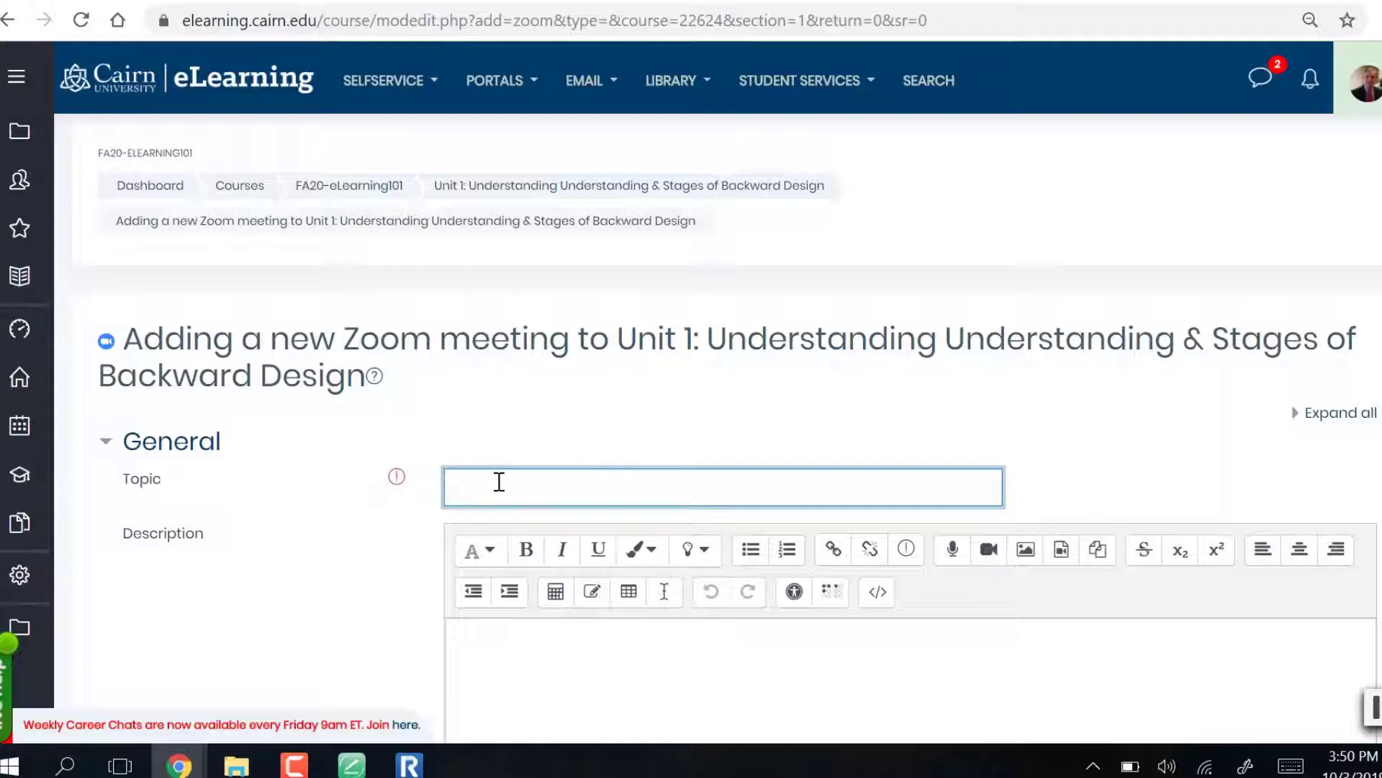
type("1.8 Live Web Conference 10/5/2019 8:00pm ET")
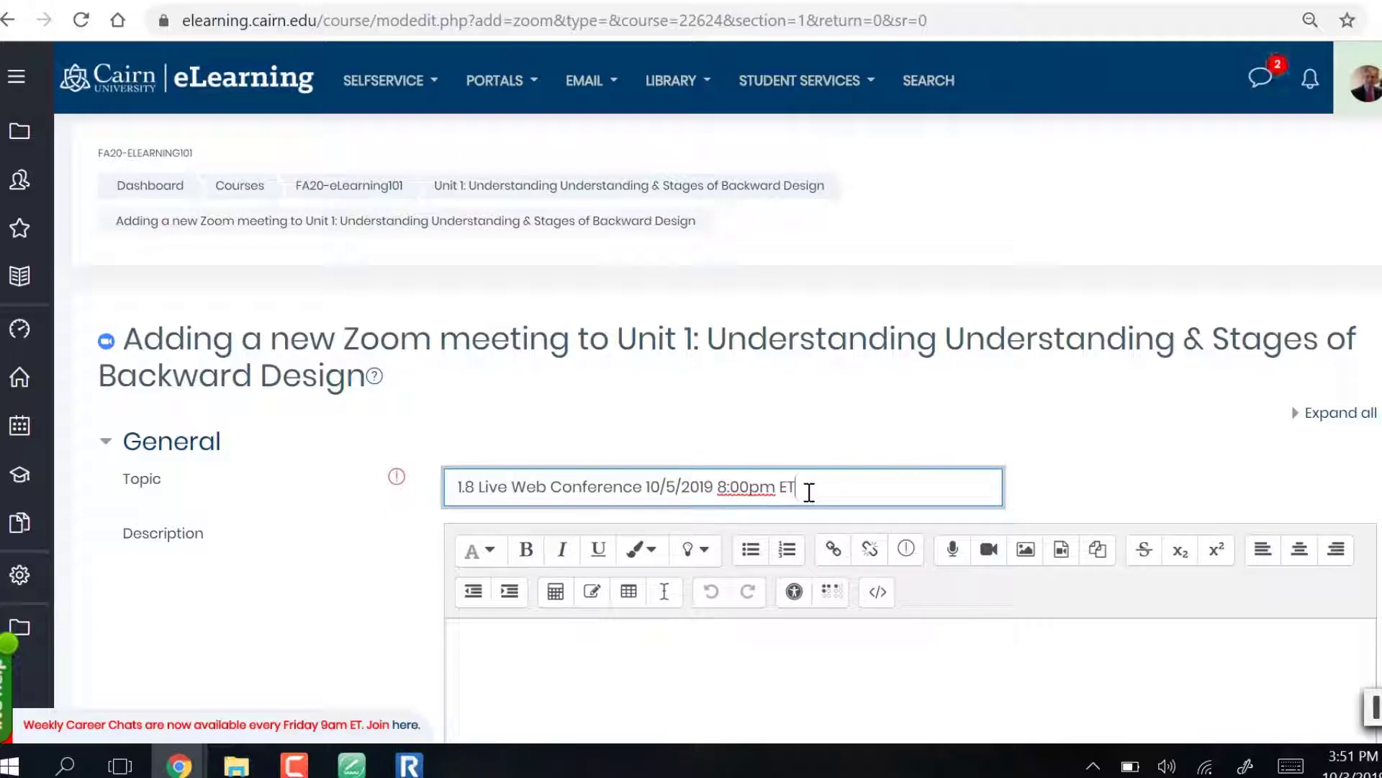
scroll(904, 611, "down", 3)
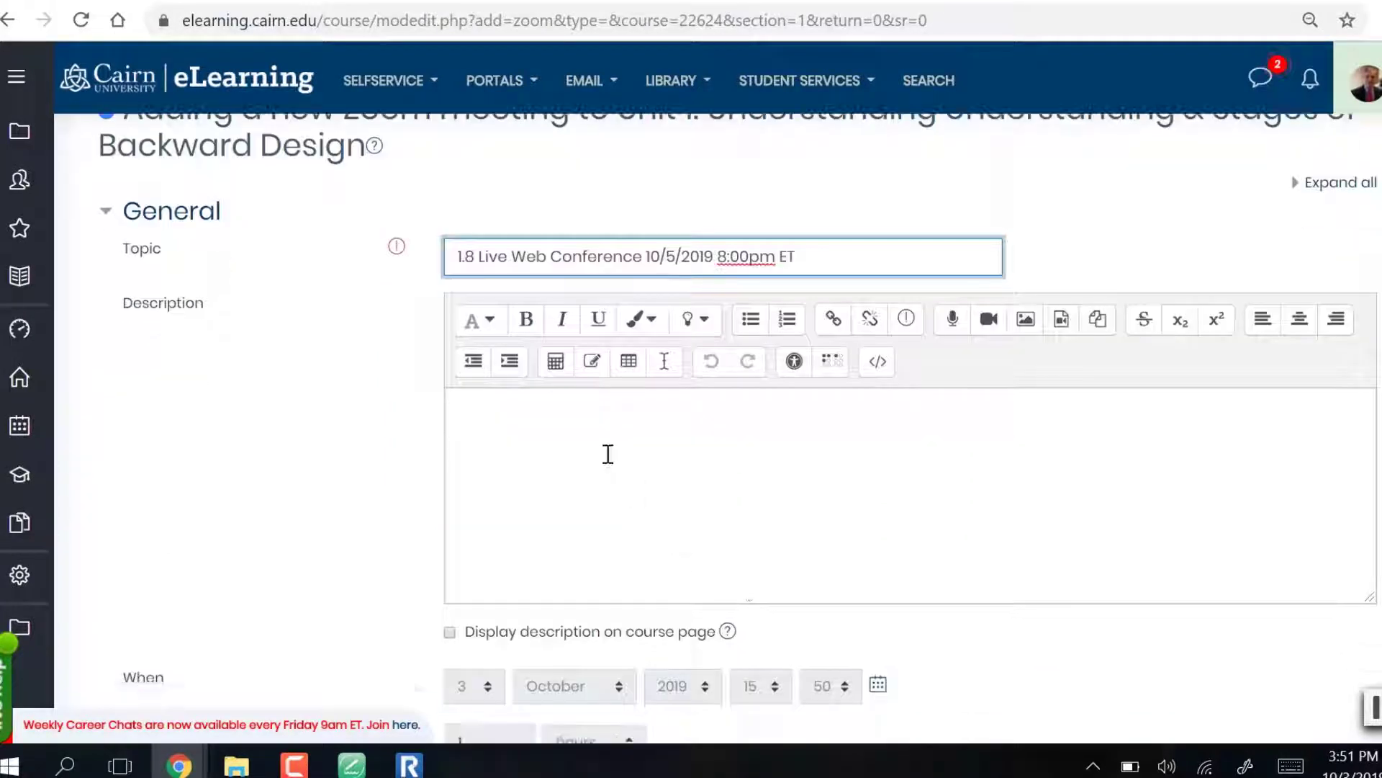
left_click(608, 454)
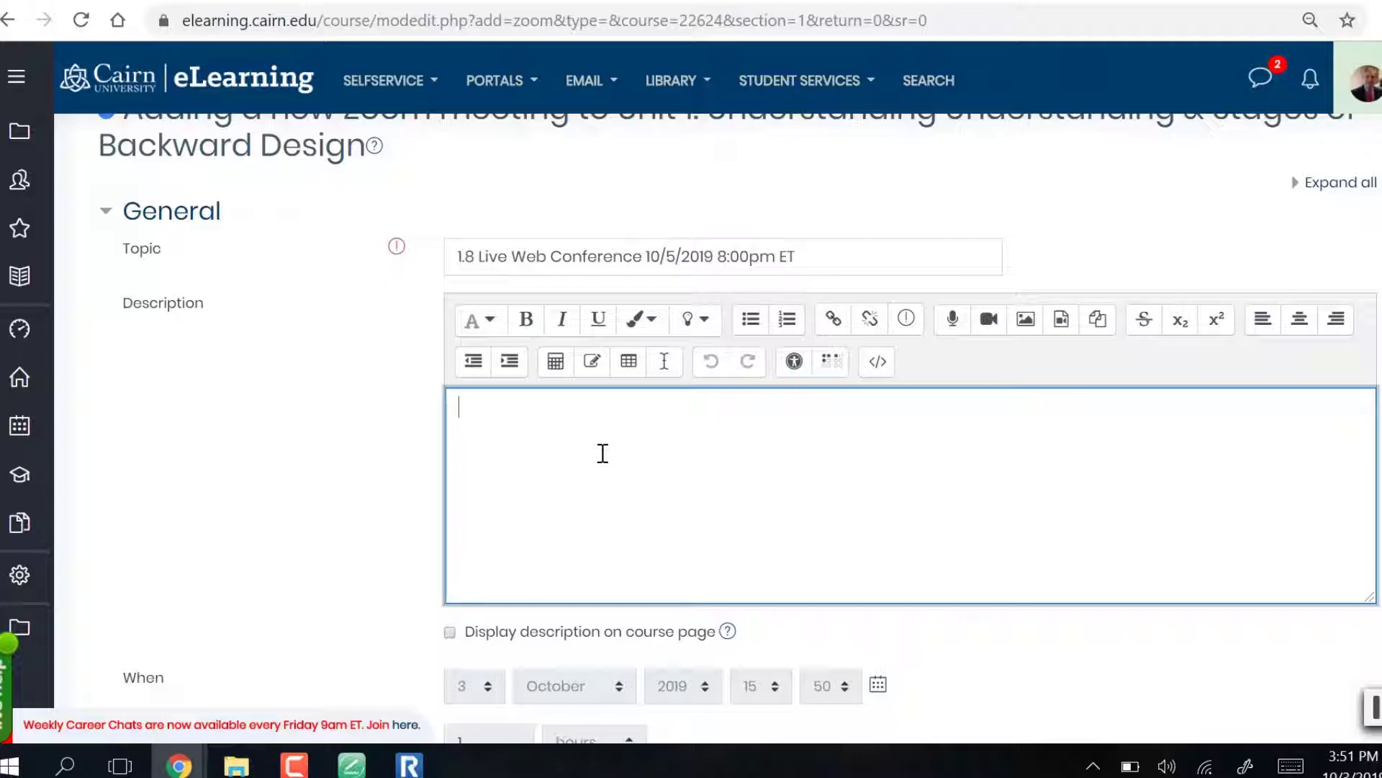
type("A webcam is required. Test the system from https://zoom.us/test")
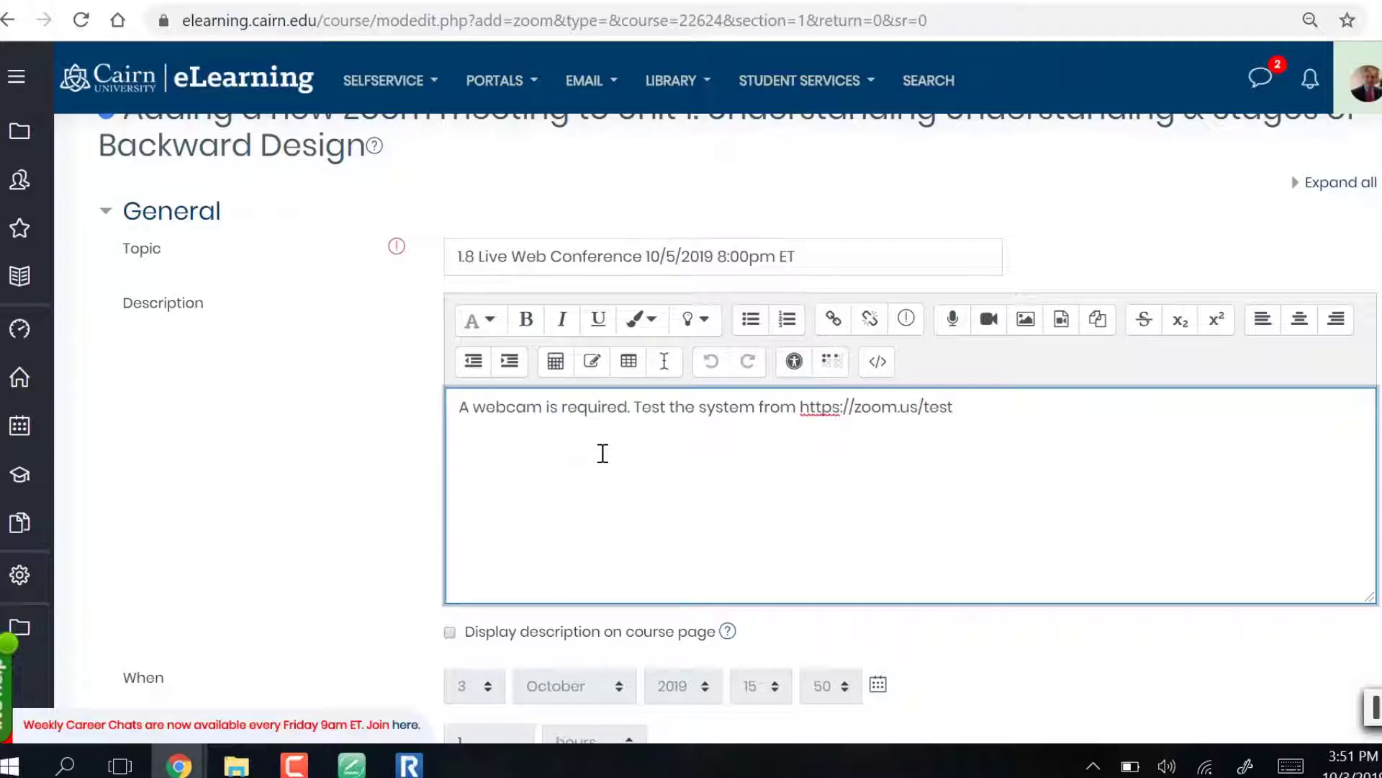
left_click_drag(960, 406, 793, 402)
key("ctrl+c")
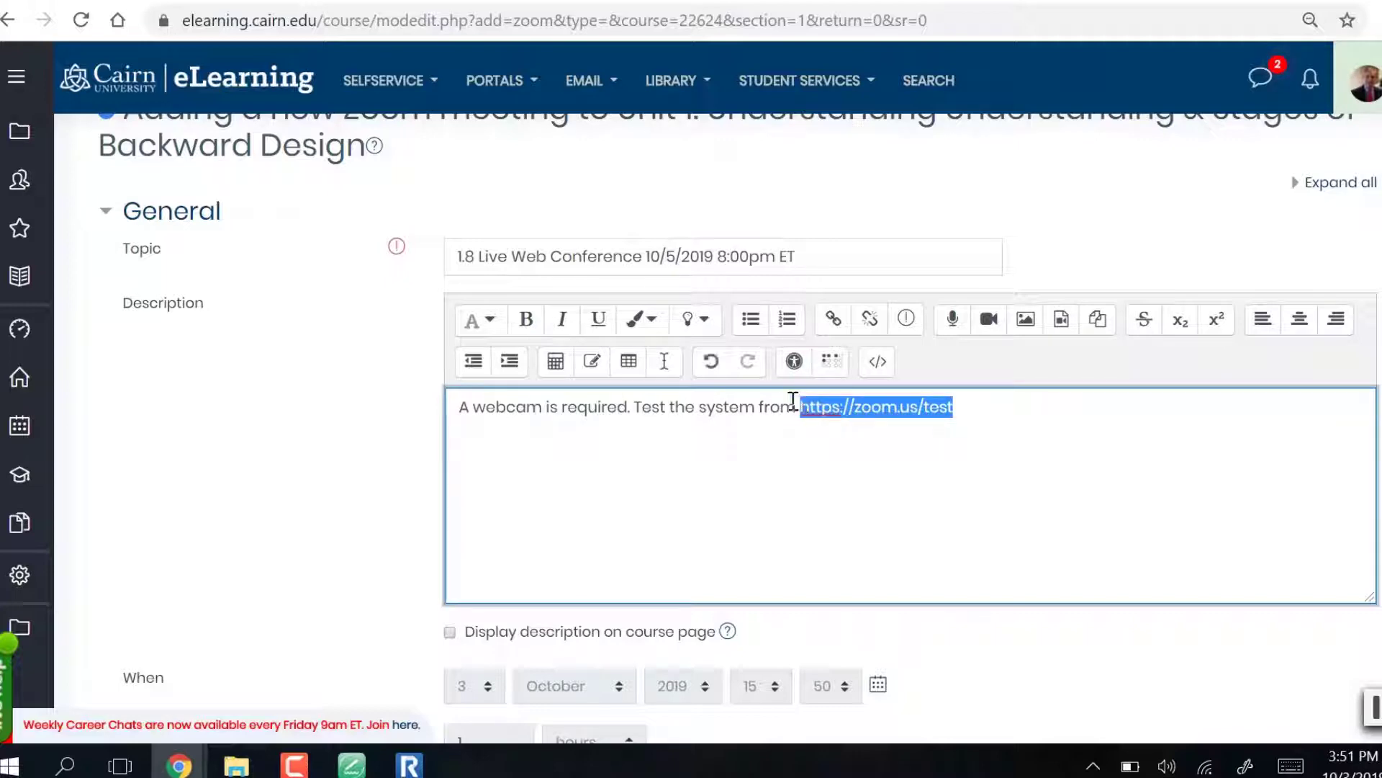
left_click(835, 327)
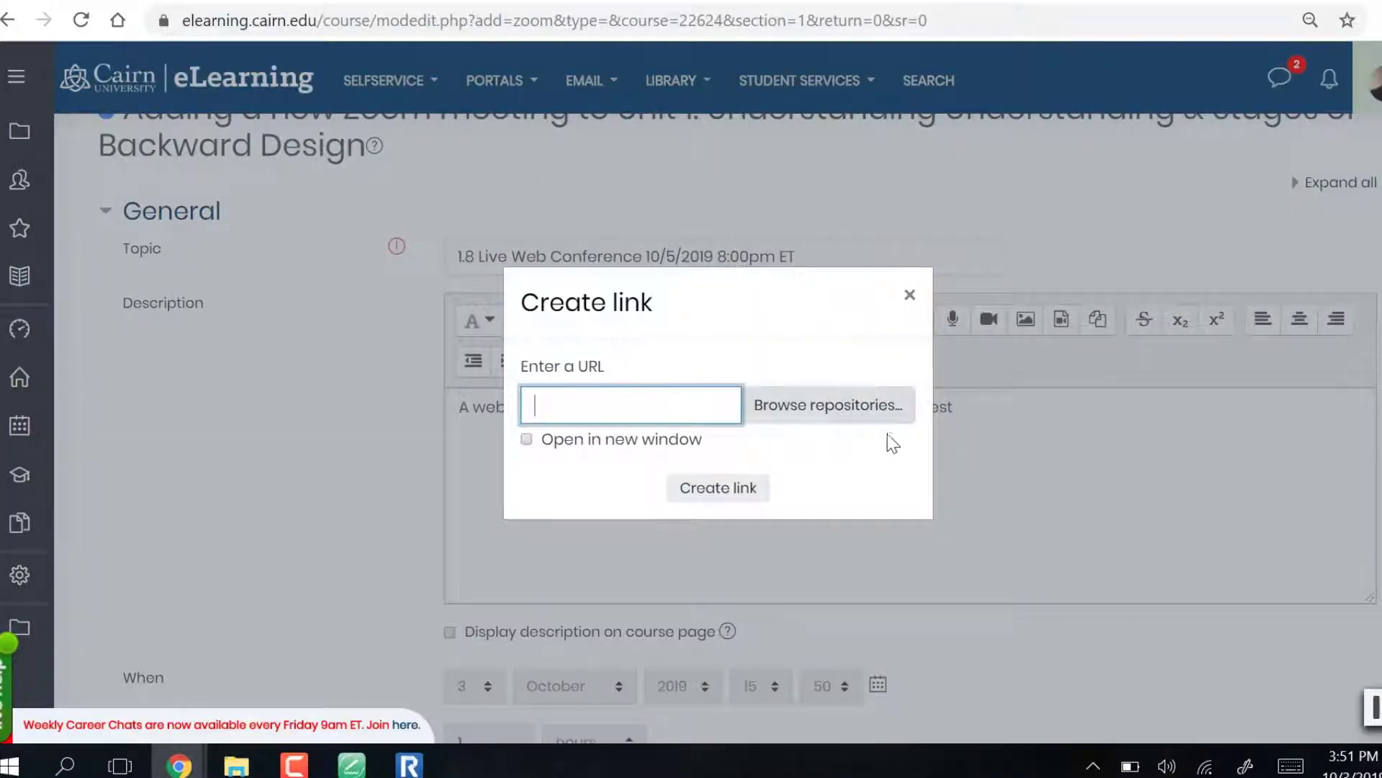
key("ctrl+v")
left_click(586, 439)
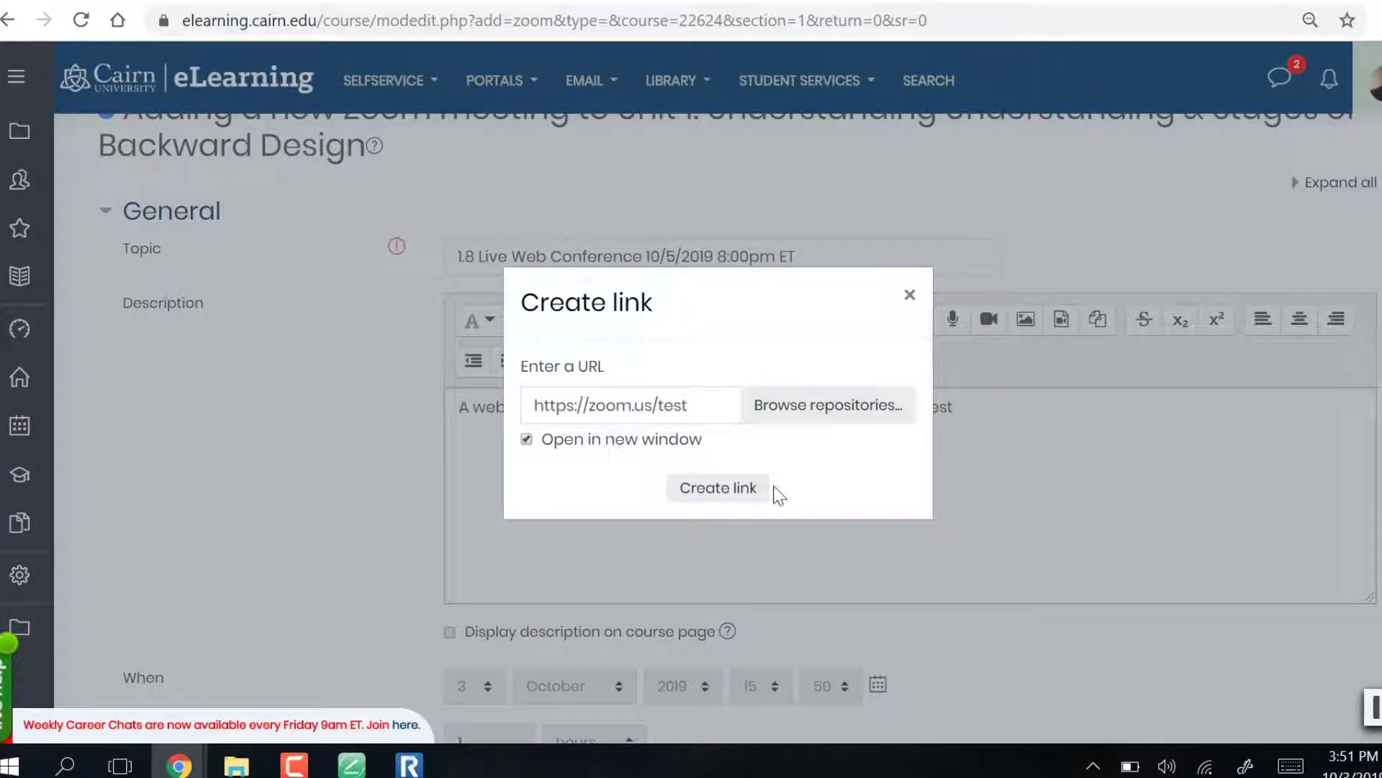
left_click(743, 495)
left_click(969, 412)
type(". Join the meeting at least 5 minutes prior to the scheduled time.")
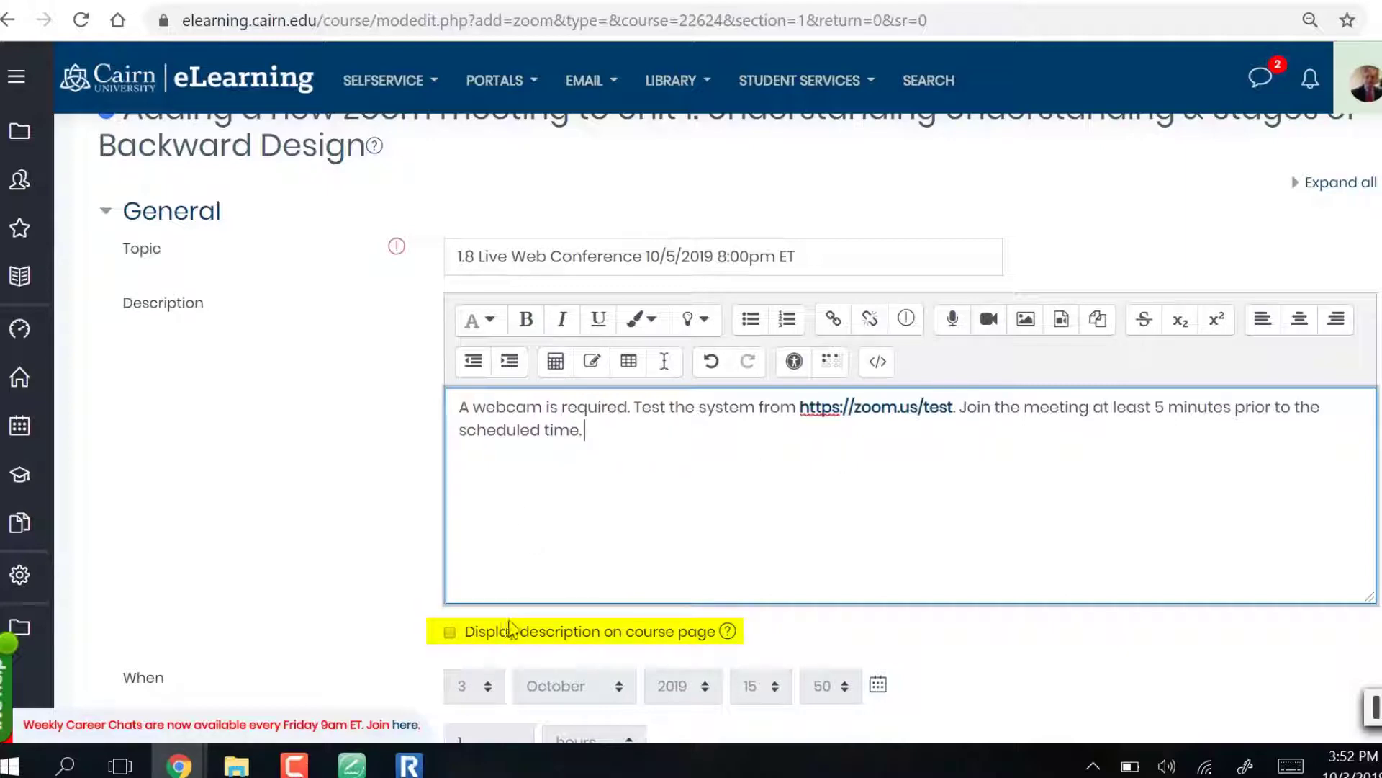
Step: Tick 'Display description on course page' and review the remaining meeting settings
left_click(450, 637)
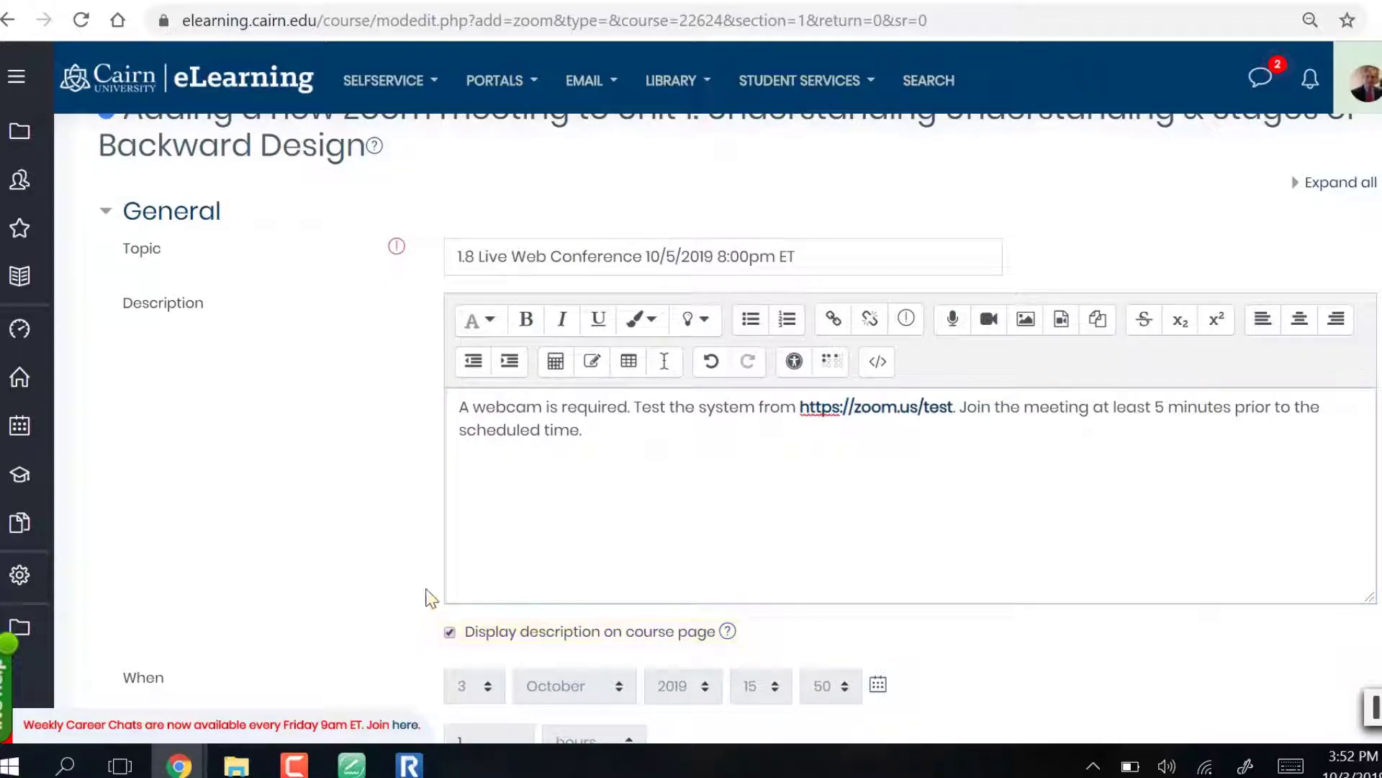
scroll(431, 598, "down", 2)
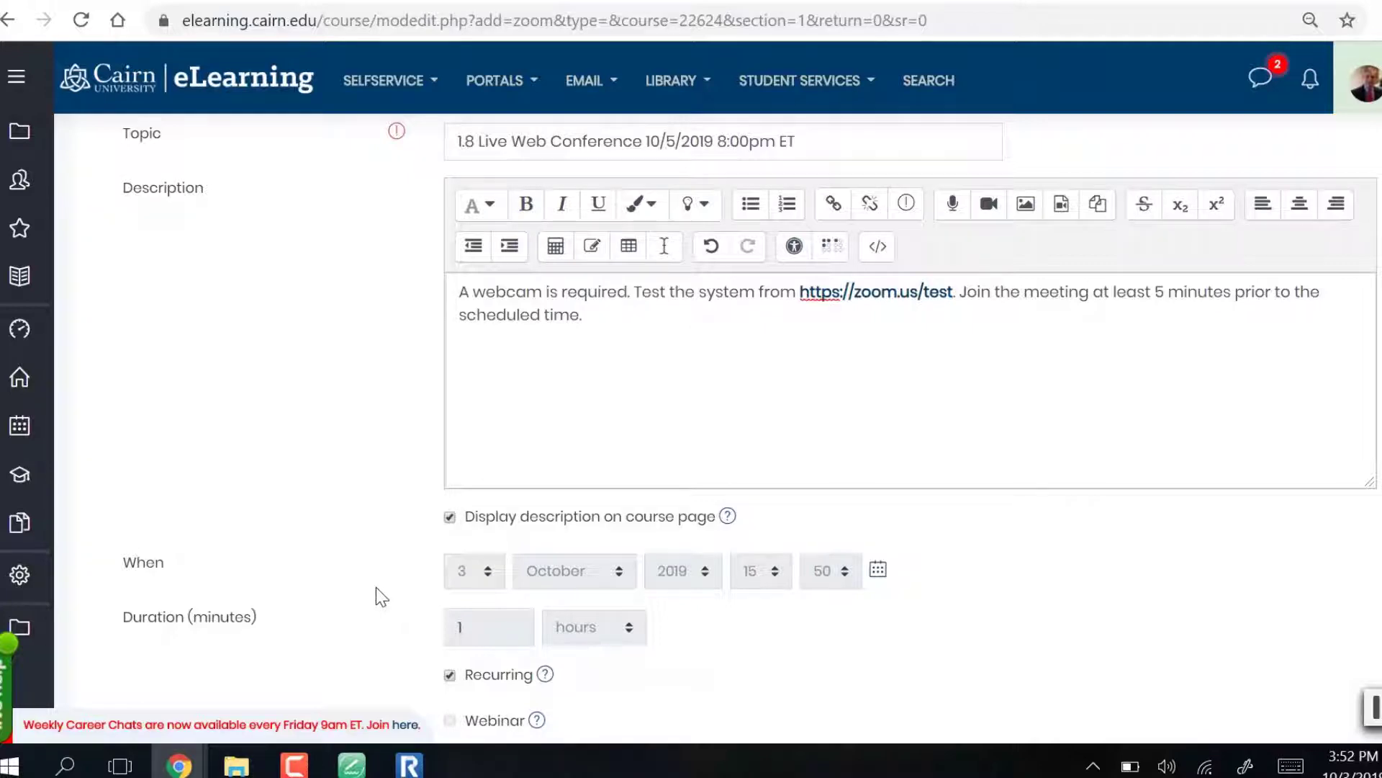
scroll(377, 594, "down", 6)
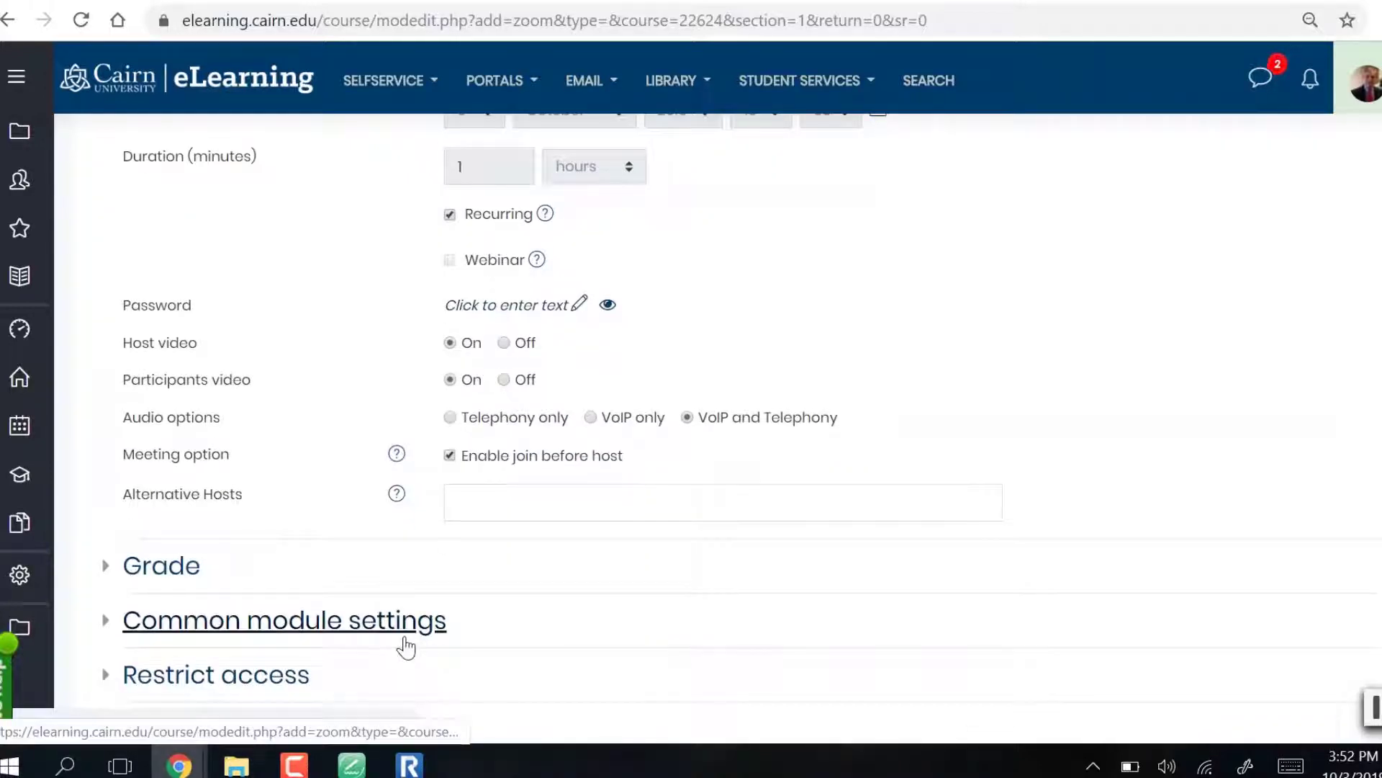
scroll(502, 639, "down", 2)
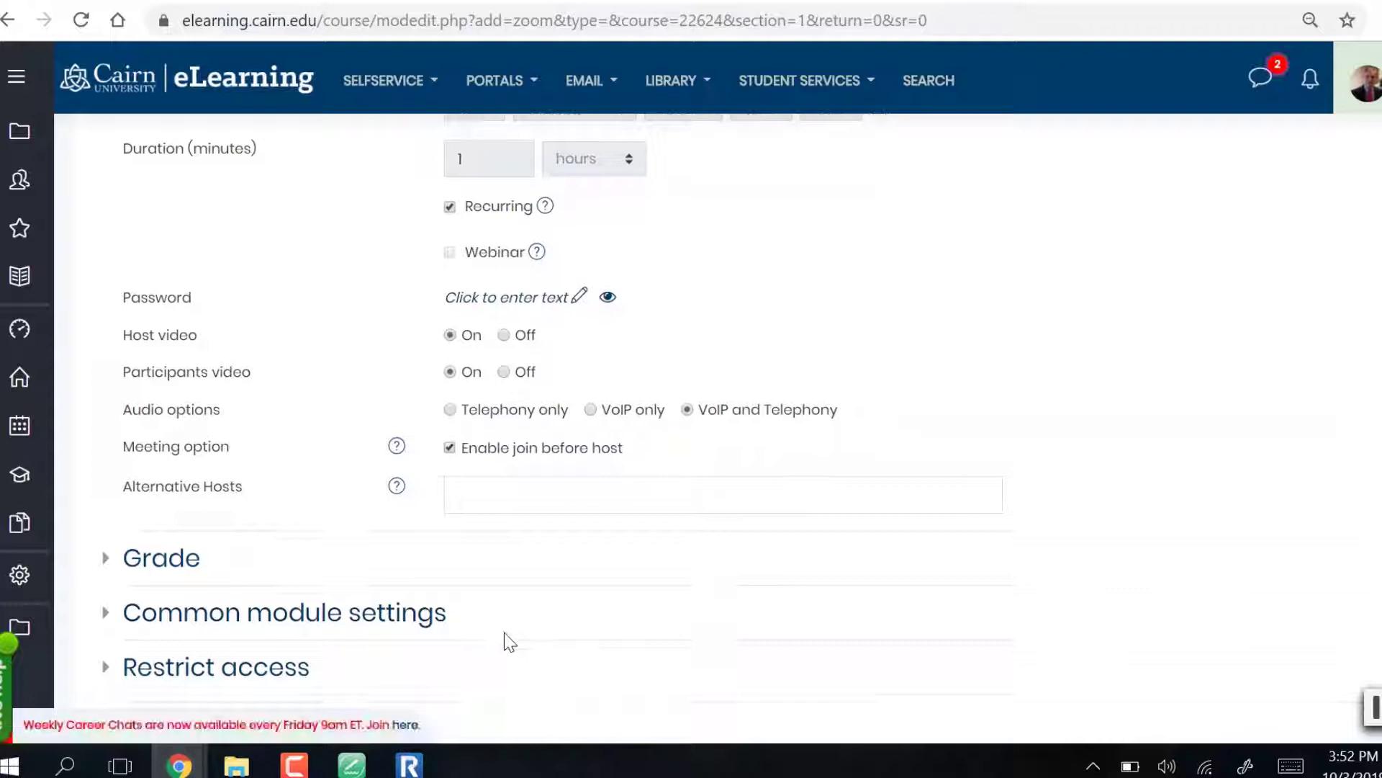
scroll(496, 634, "down", 3)
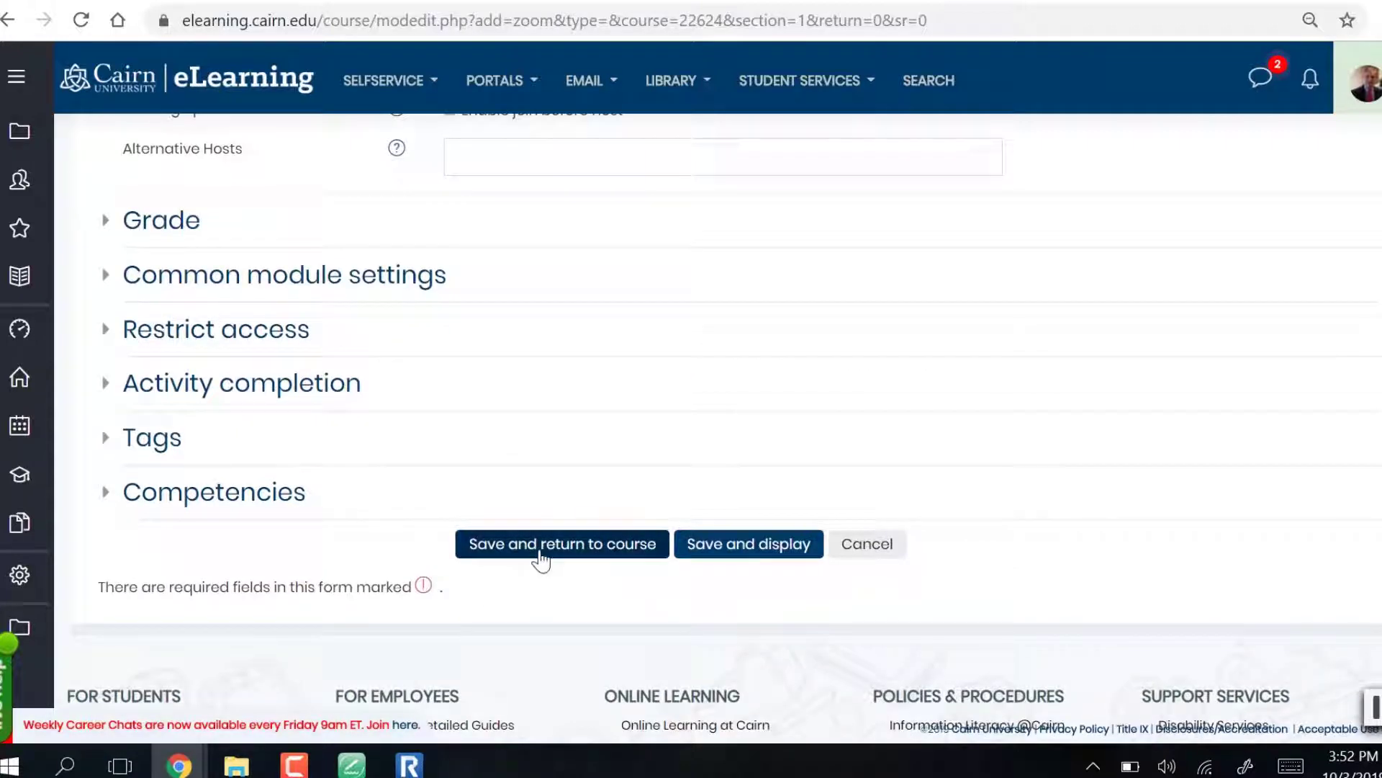
scroll(552, 565, "up", 5)
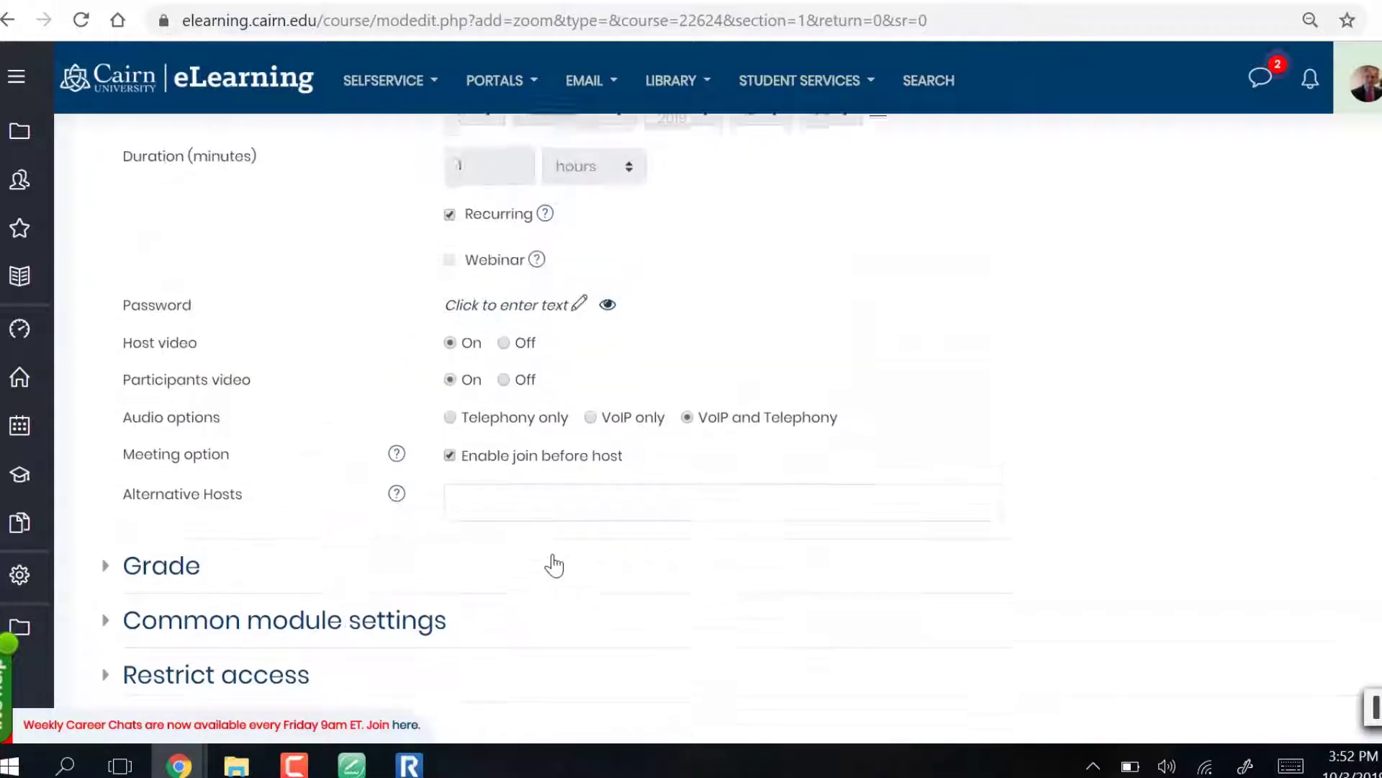
scroll(566, 576, "up", 5)
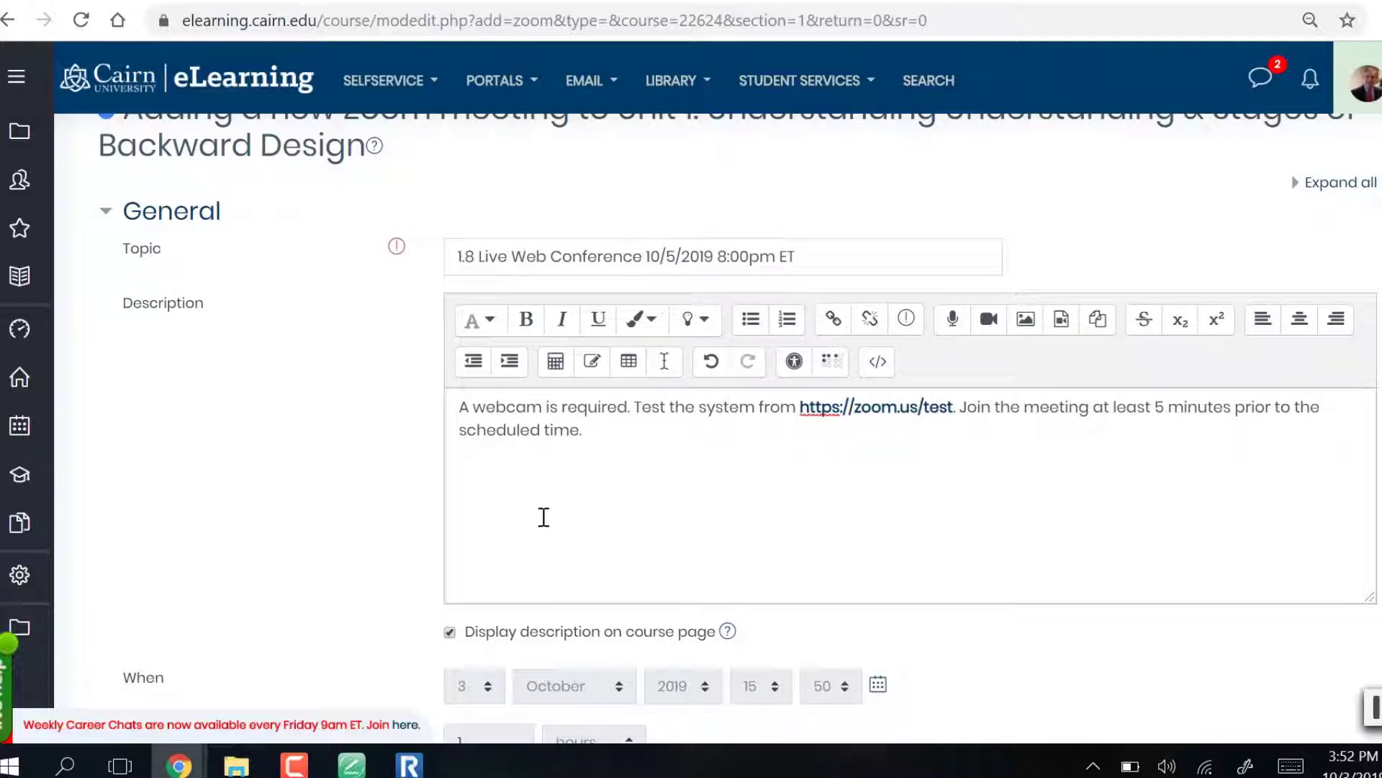
Step: Select the date in the topic and uncheck Recurring for a one-time meeting
left_click(804, 252)
left_click_drag(805, 252, 647, 252)
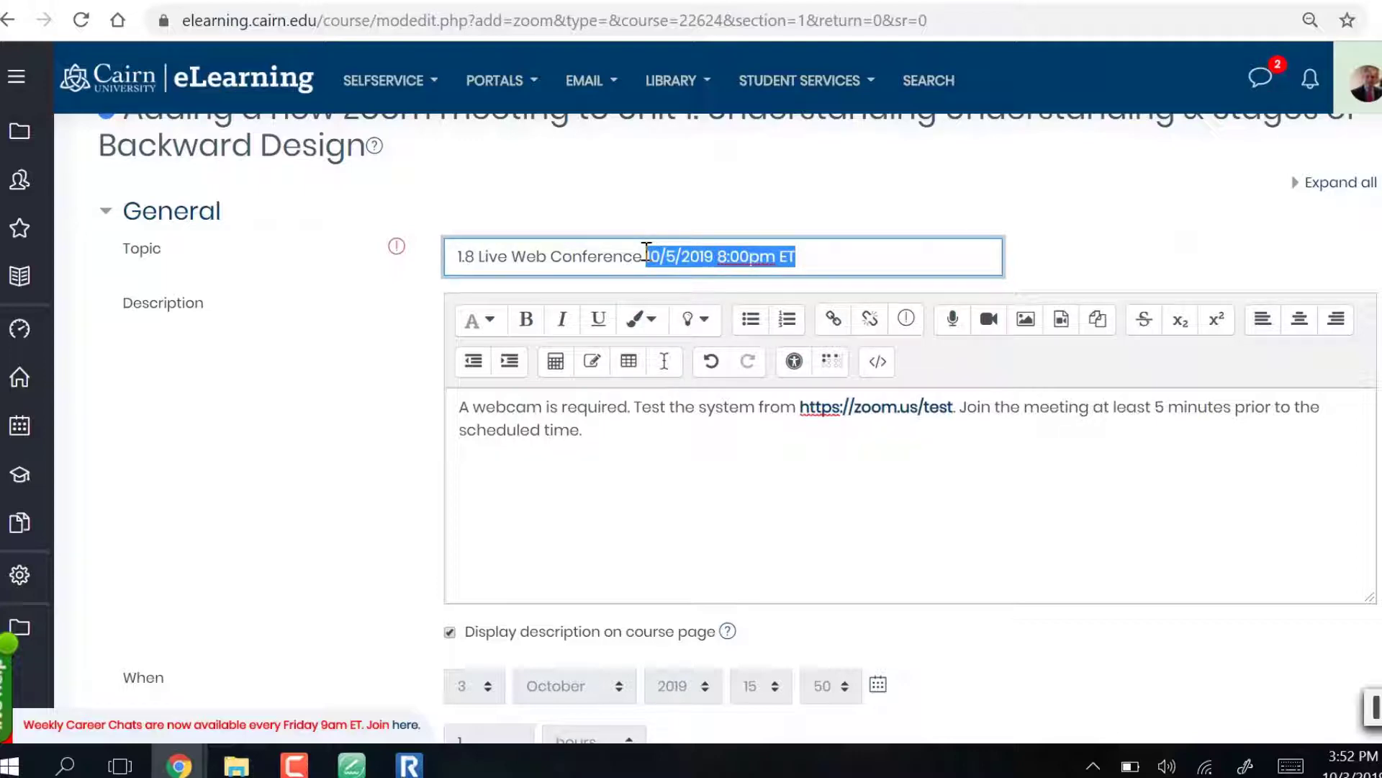
scroll(432, 450, "down", 5)
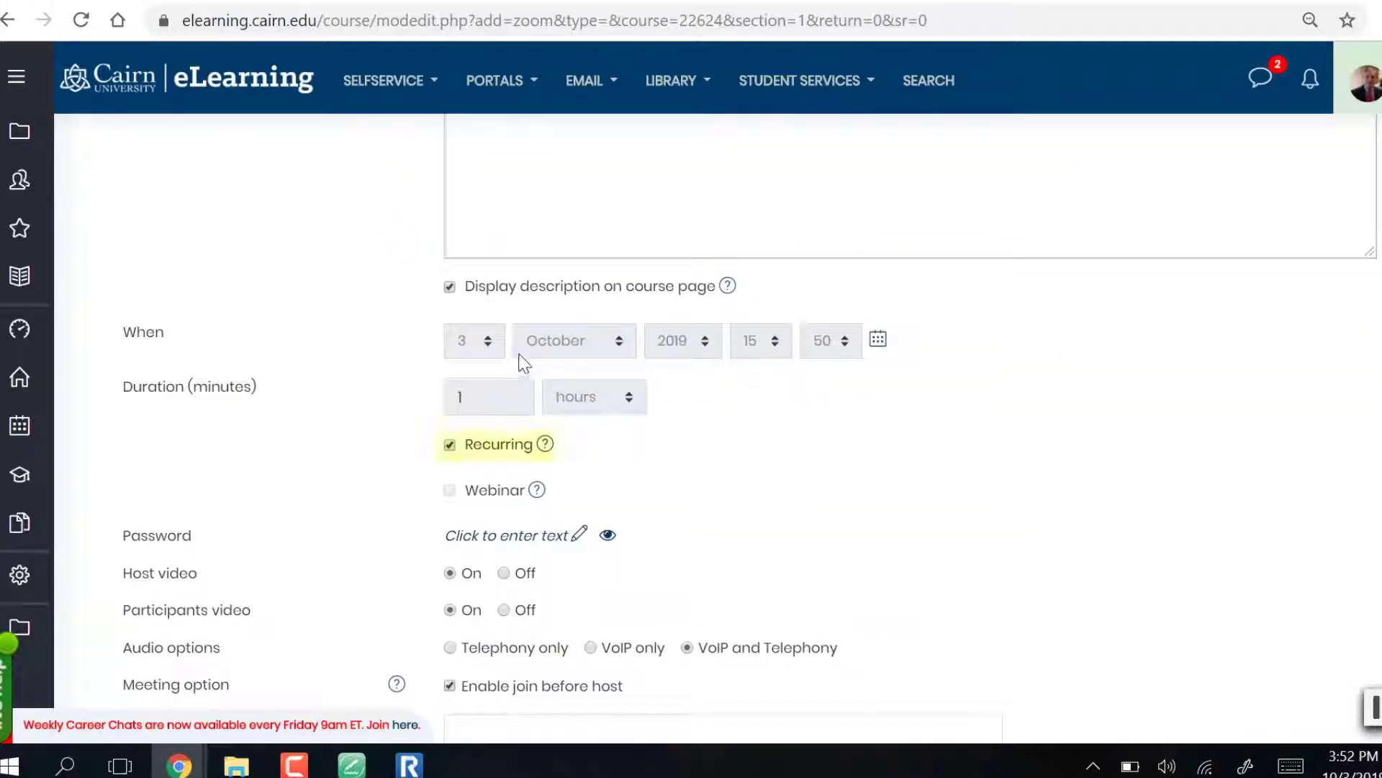
left_click(449, 447)
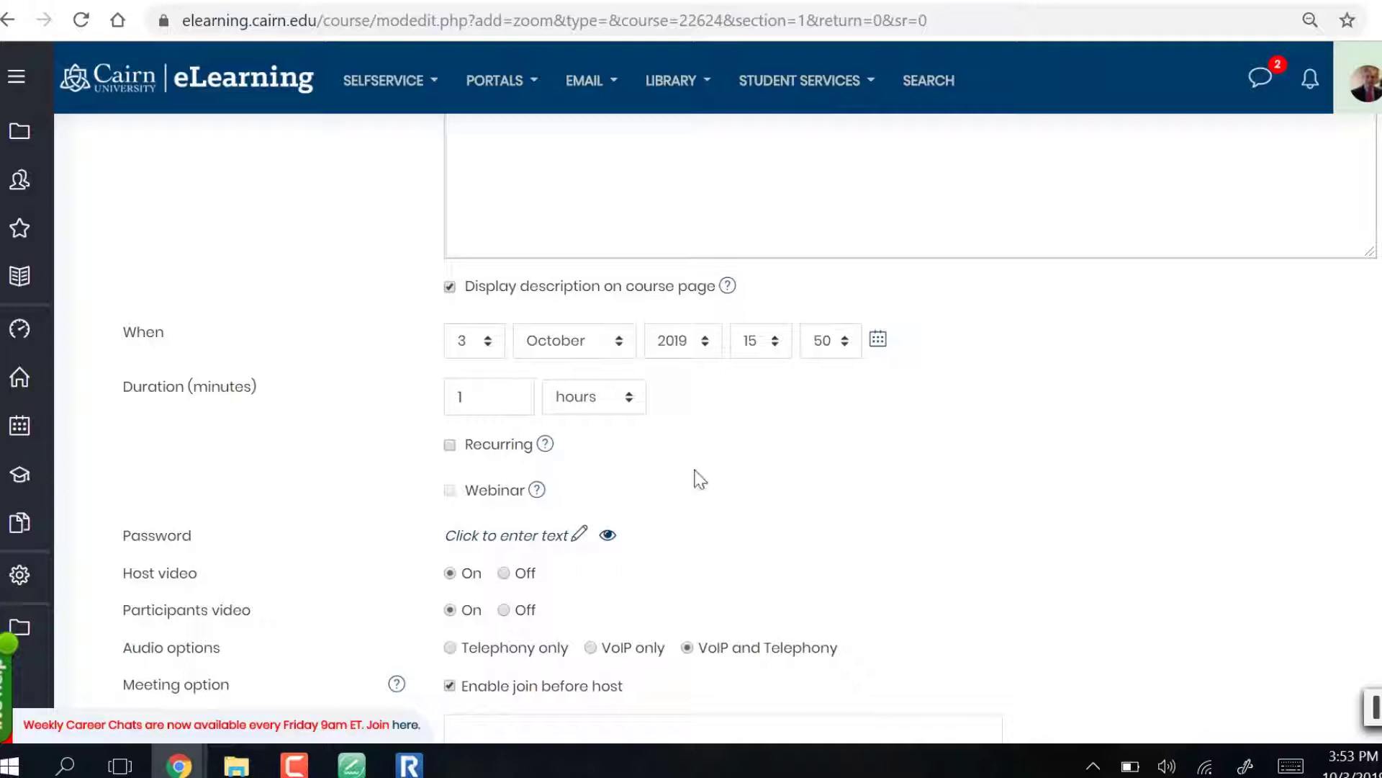
Step: Review the schedule settings, re-enable Recurring, and reach the Save buttons
scroll(654, 529, "down", 2)
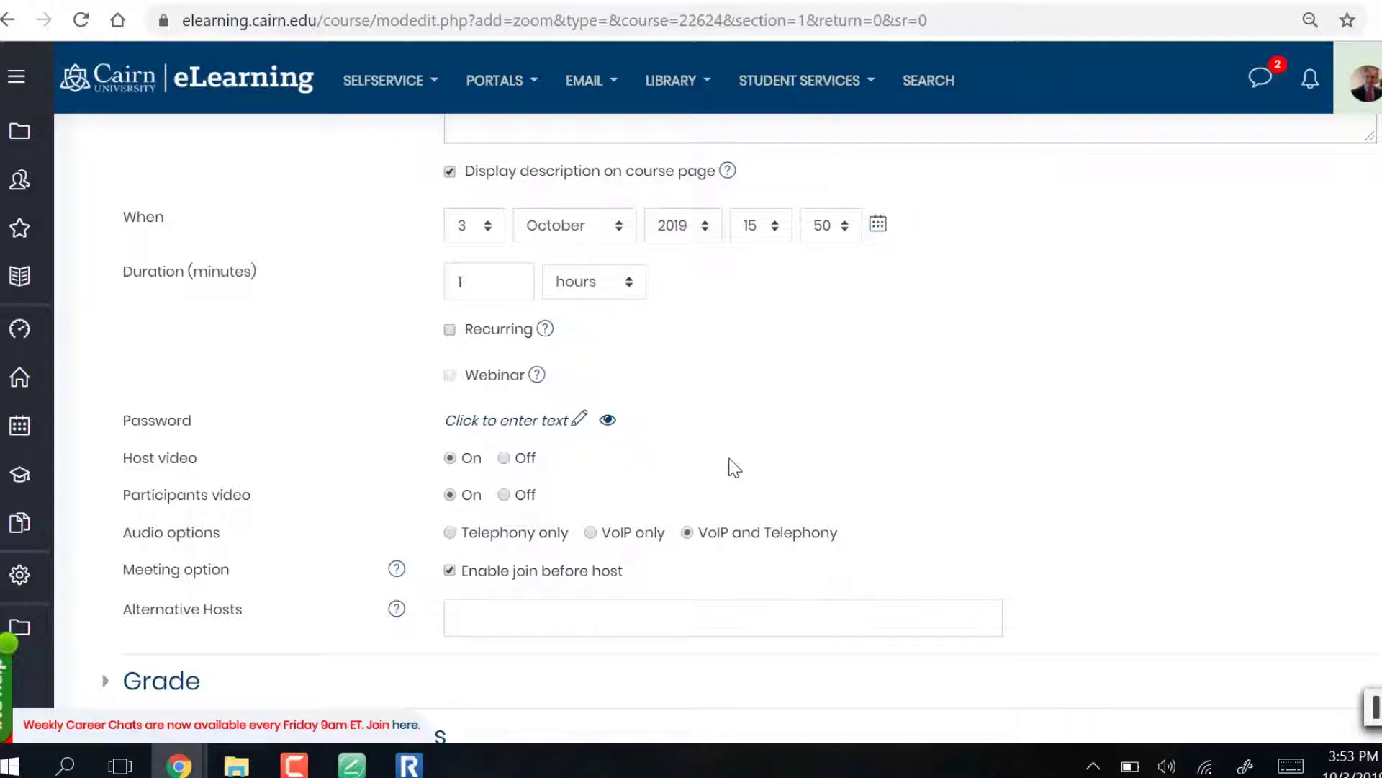
scroll(720, 468, "down", 2)
scroll(576, 403, "up", 3)
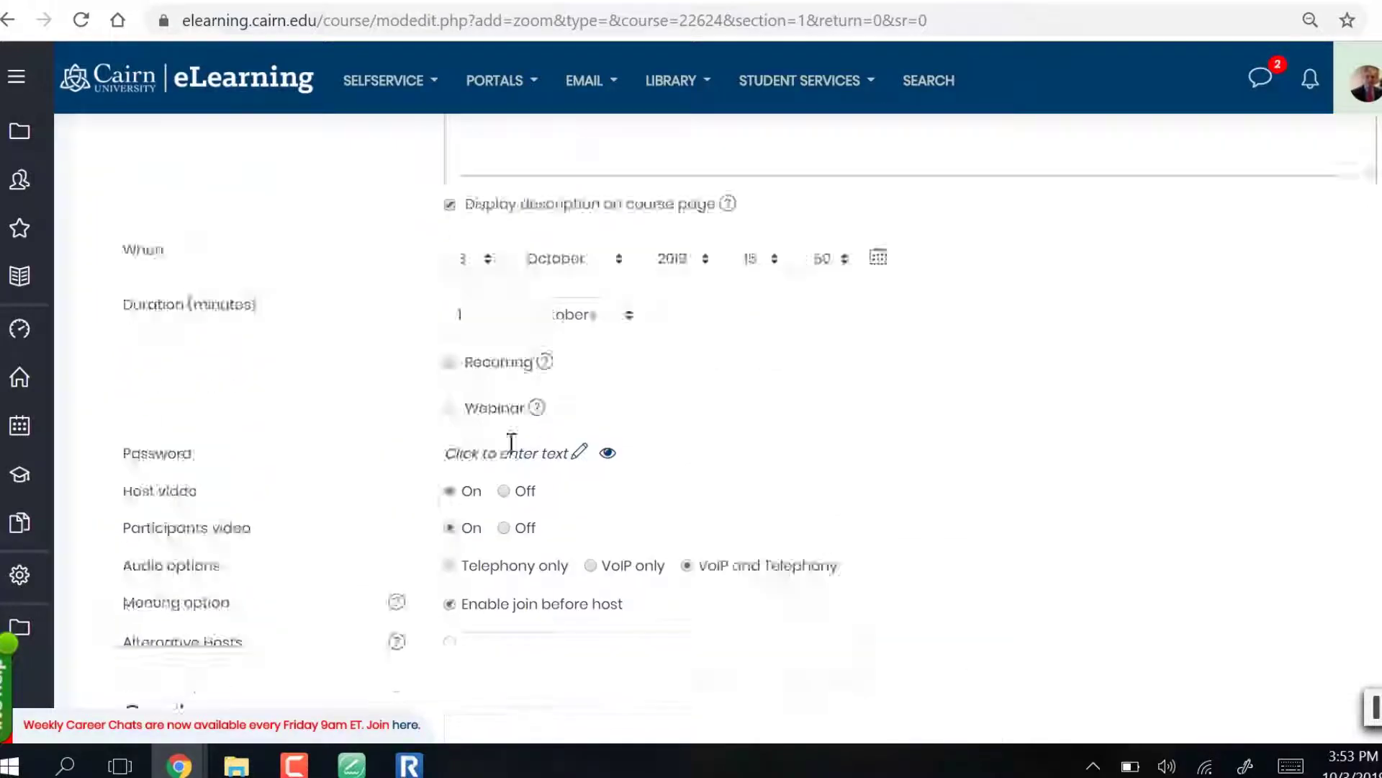
scroll(511, 442, "down", 5)
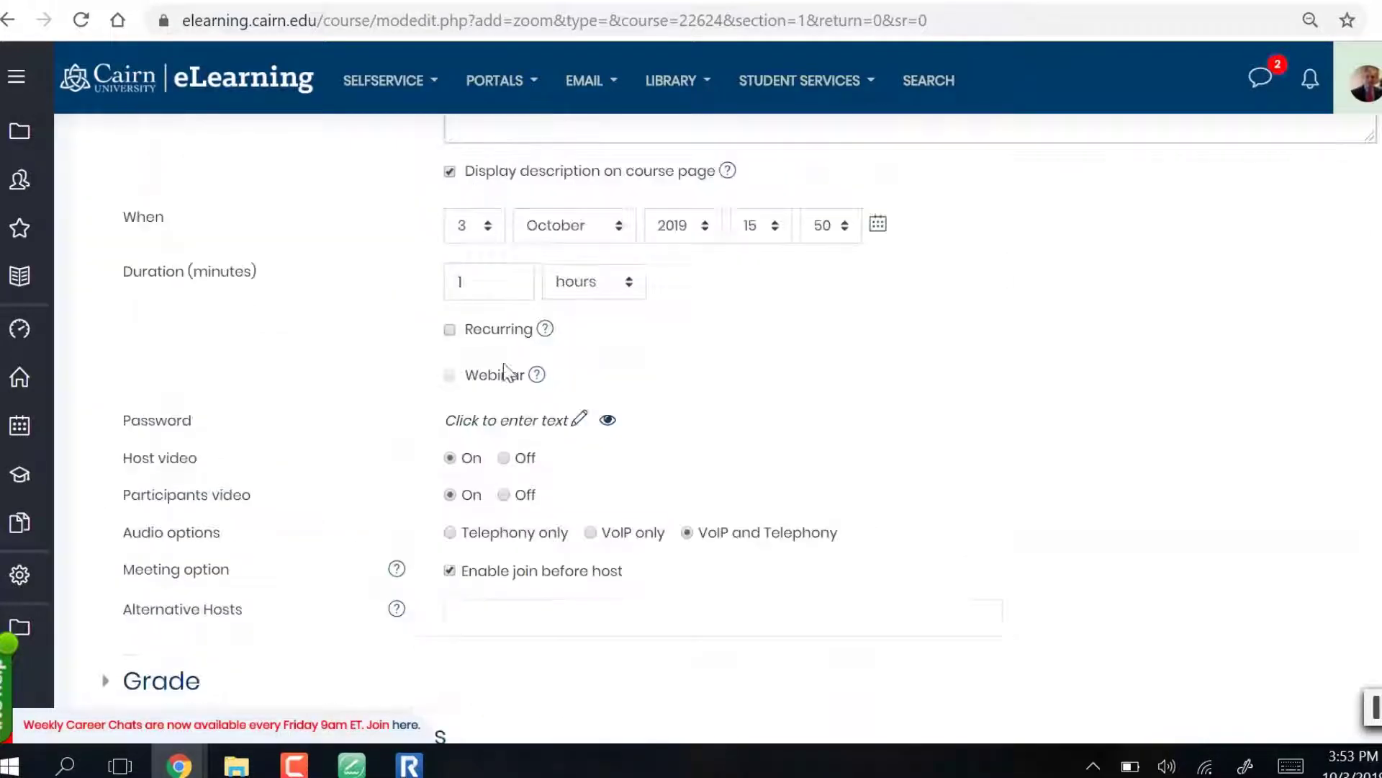
left_click(450, 331)
scroll(673, 422, "down", 6)
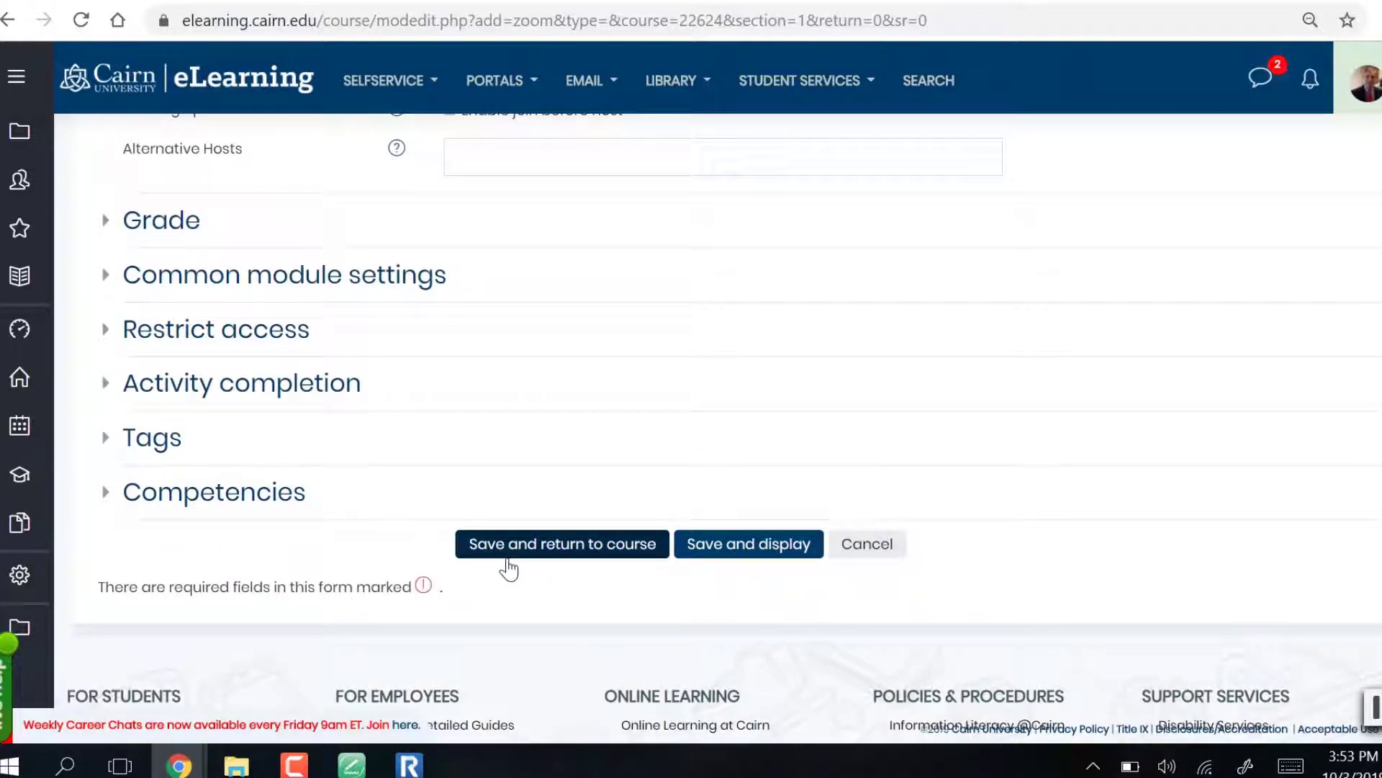
Step: Save and return to the course, then scroll to the new 1.8 item in Unit 1
left_click(521, 551)
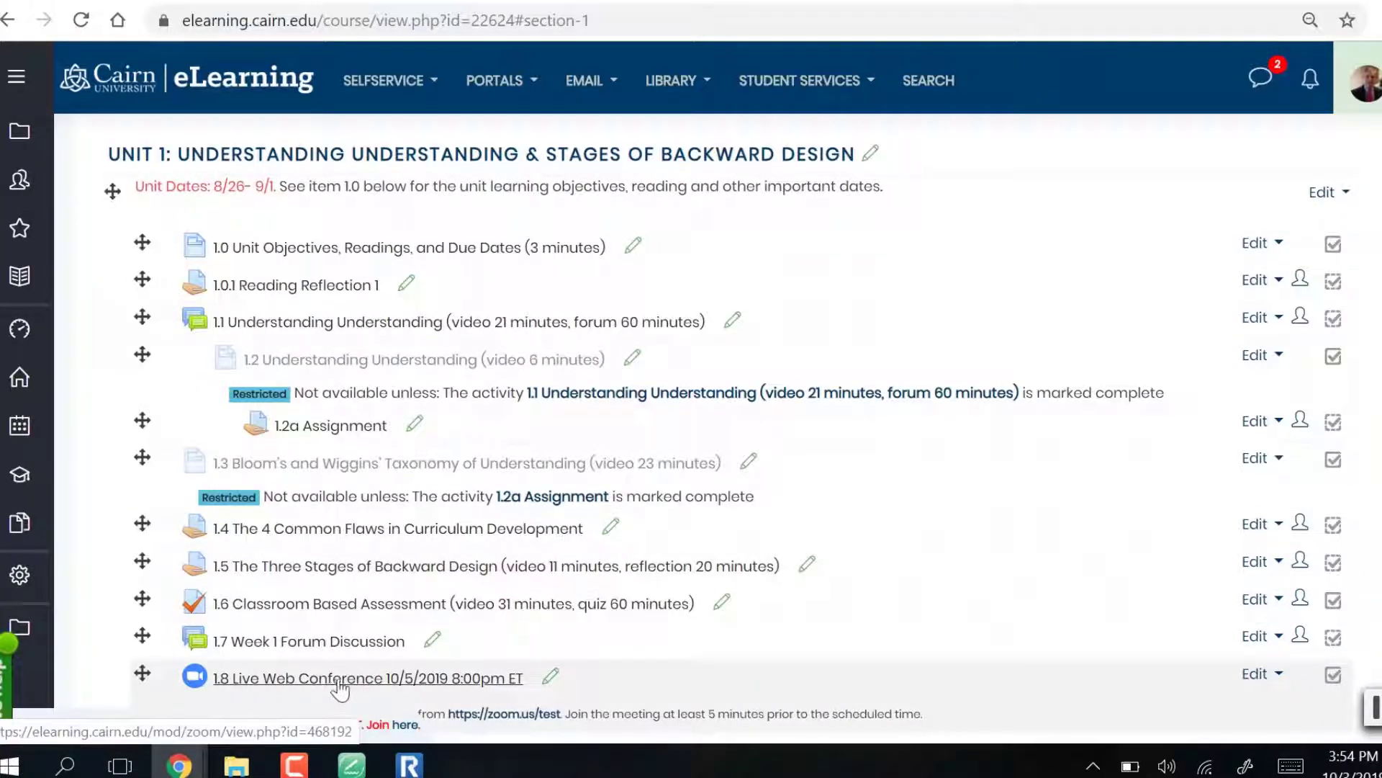
scroll(340, 685, "down", 2)
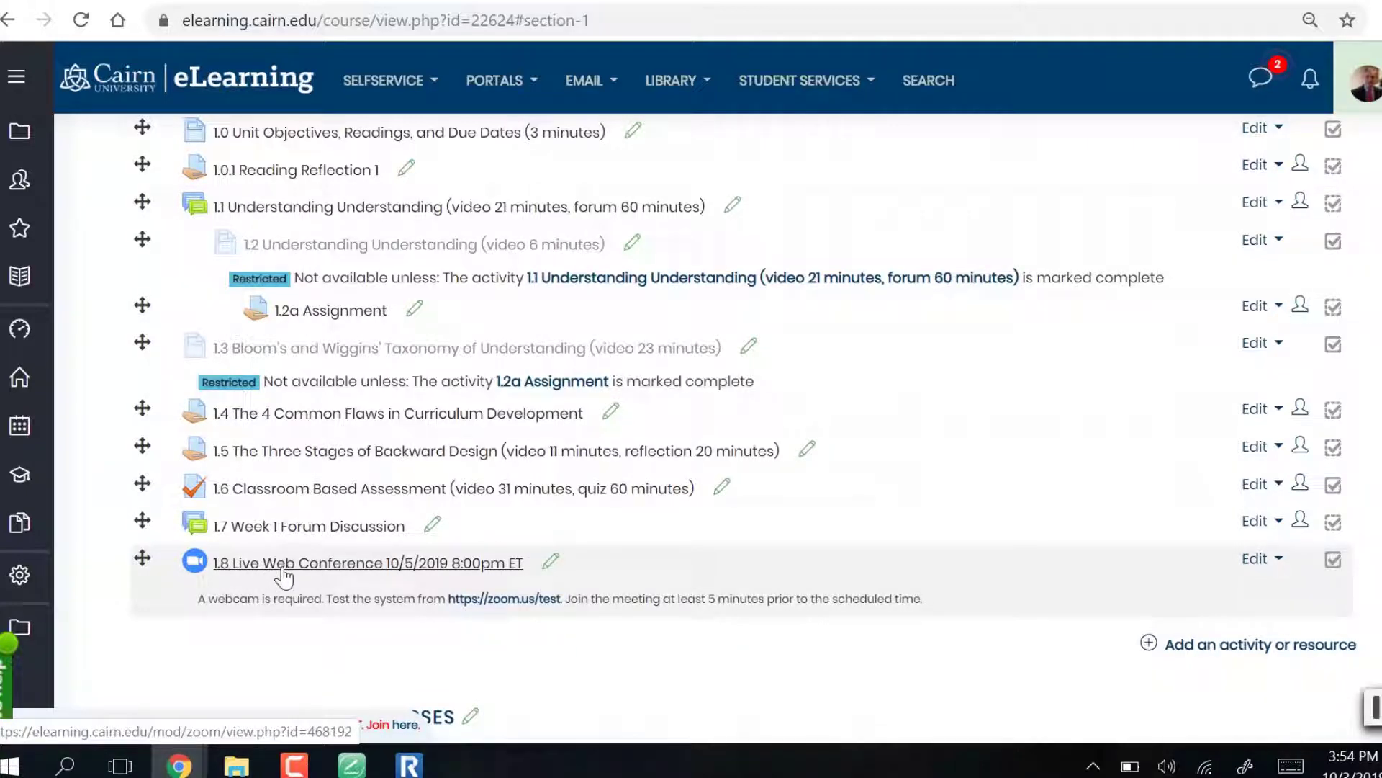
Step: Open the 1.8 Live Web Conference activity and review its webcam test instruction
left_click(324, 569)
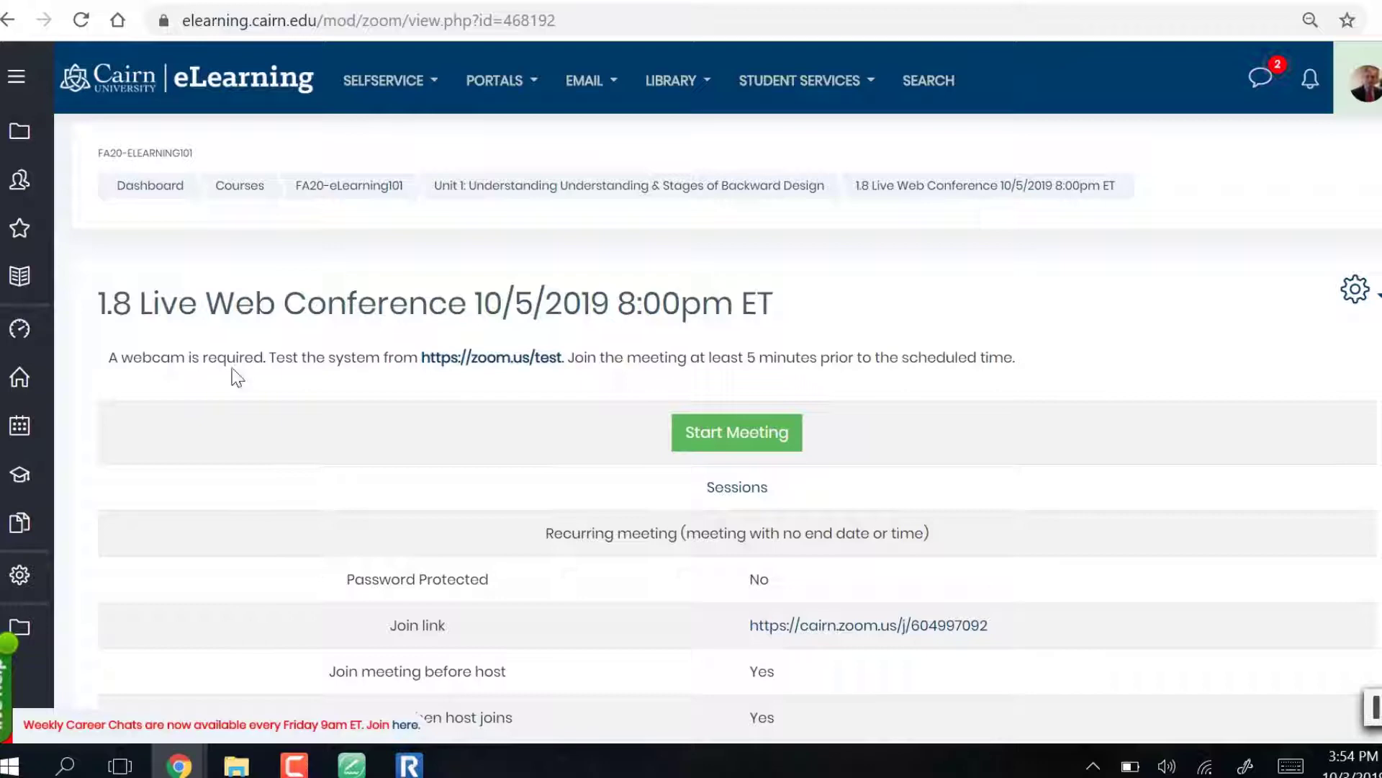
left_click_drag(218, 358, 394, 360)
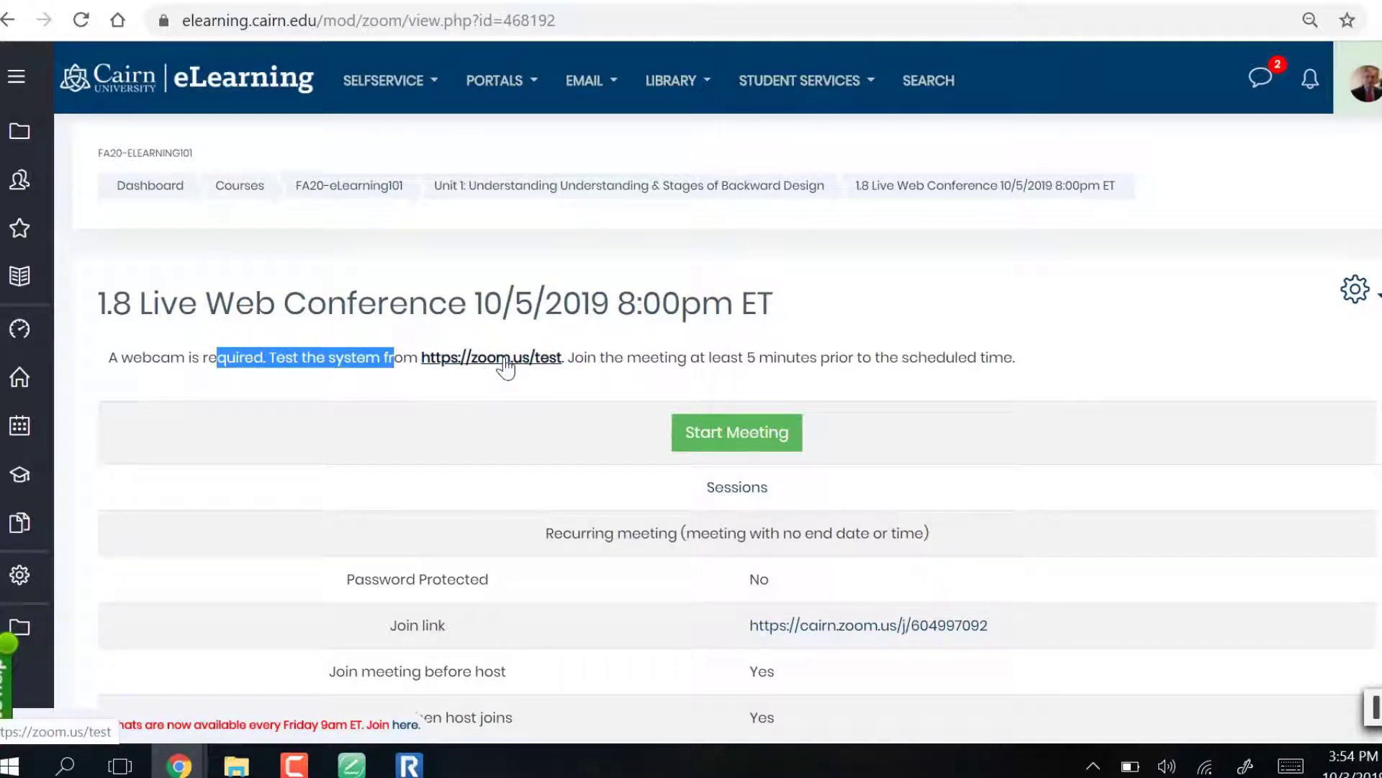
left_click(813, 362)
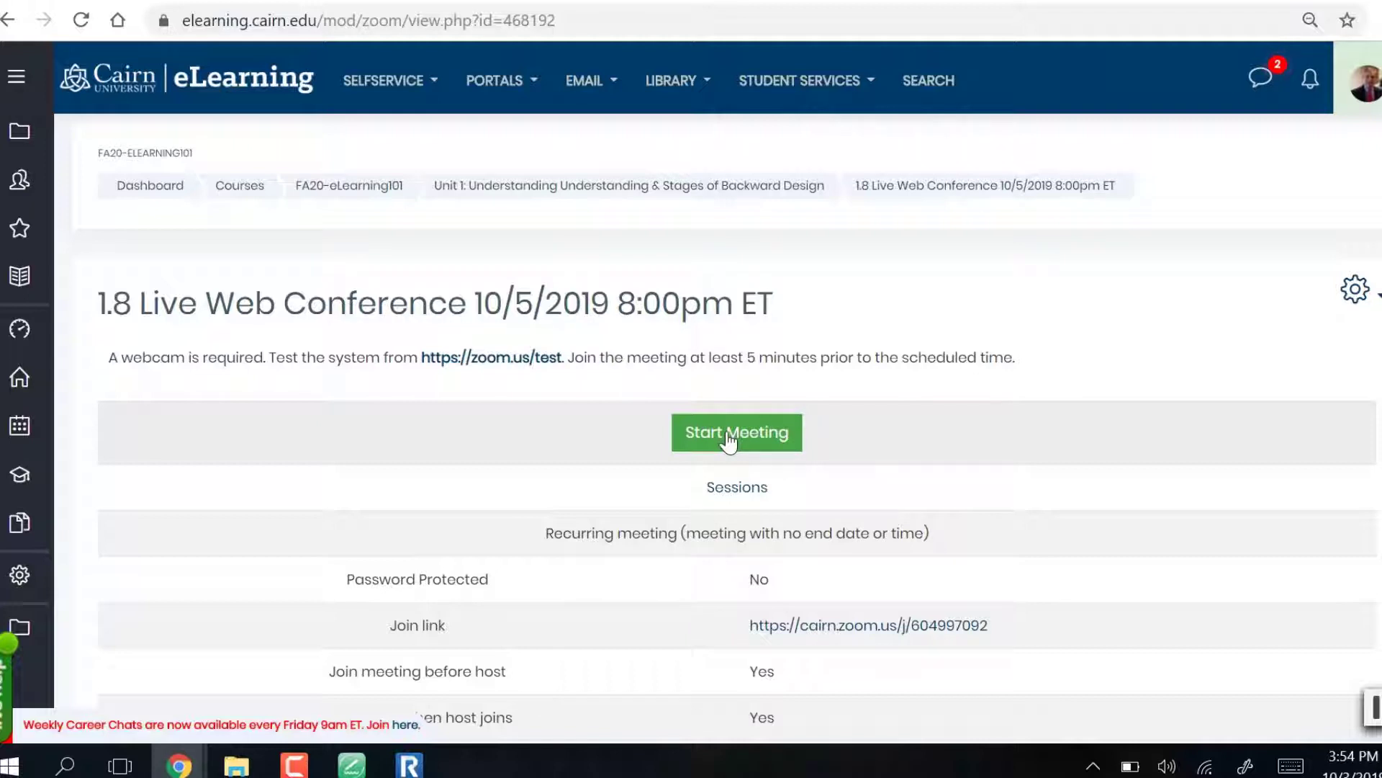
Step: Start the meeting and let the browser open Zoom Meetings
left_click(729, 436)
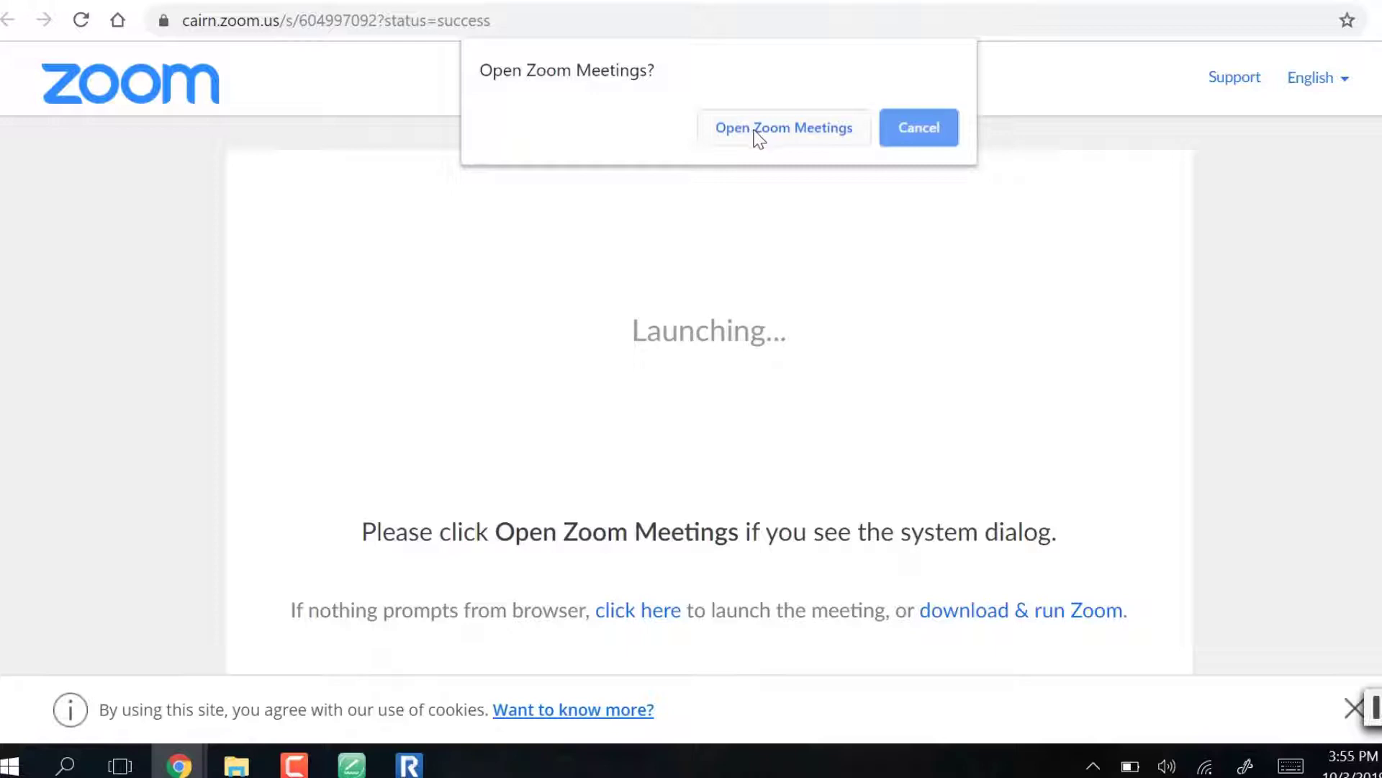
left_click(743, 138)
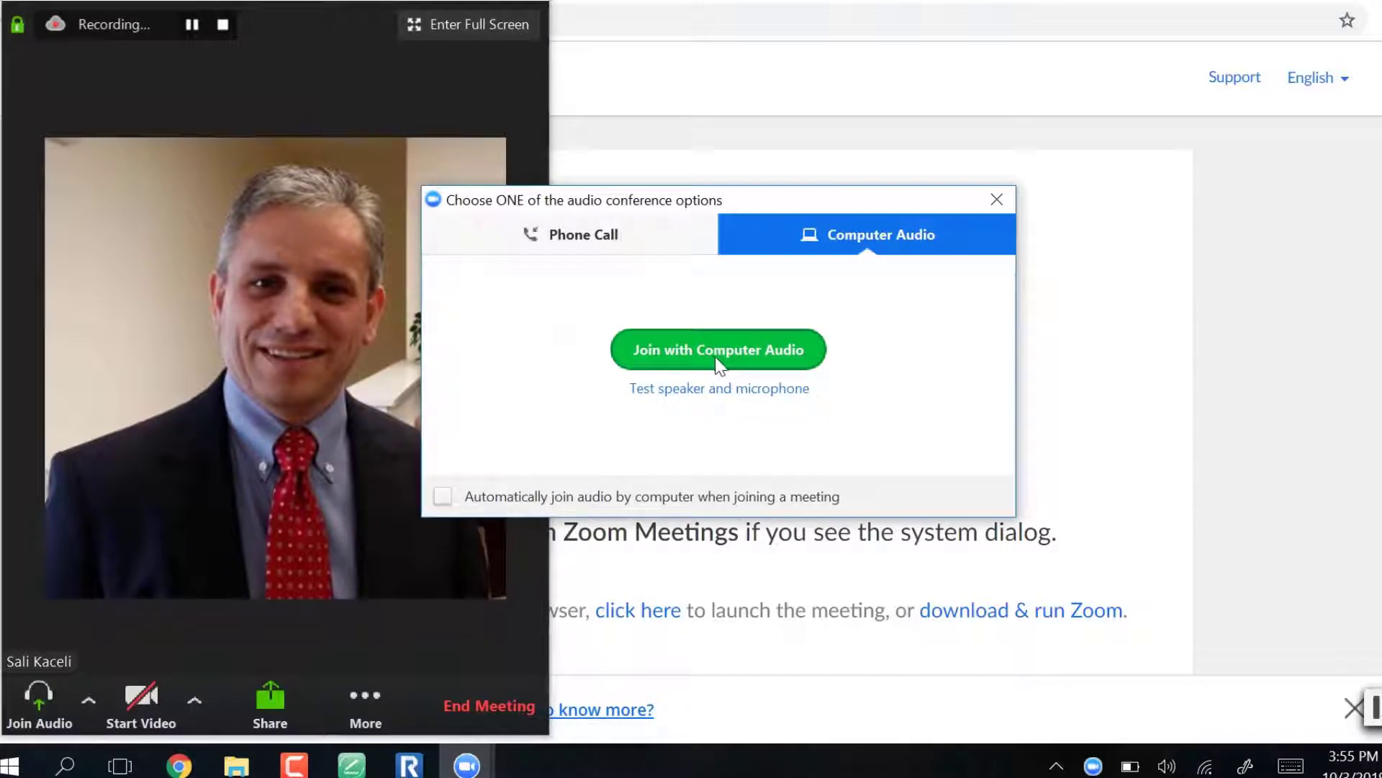
Step: Review the Phone Call dial-in details and meeting ID, then return to Computer Audio
left_click(576, 235)
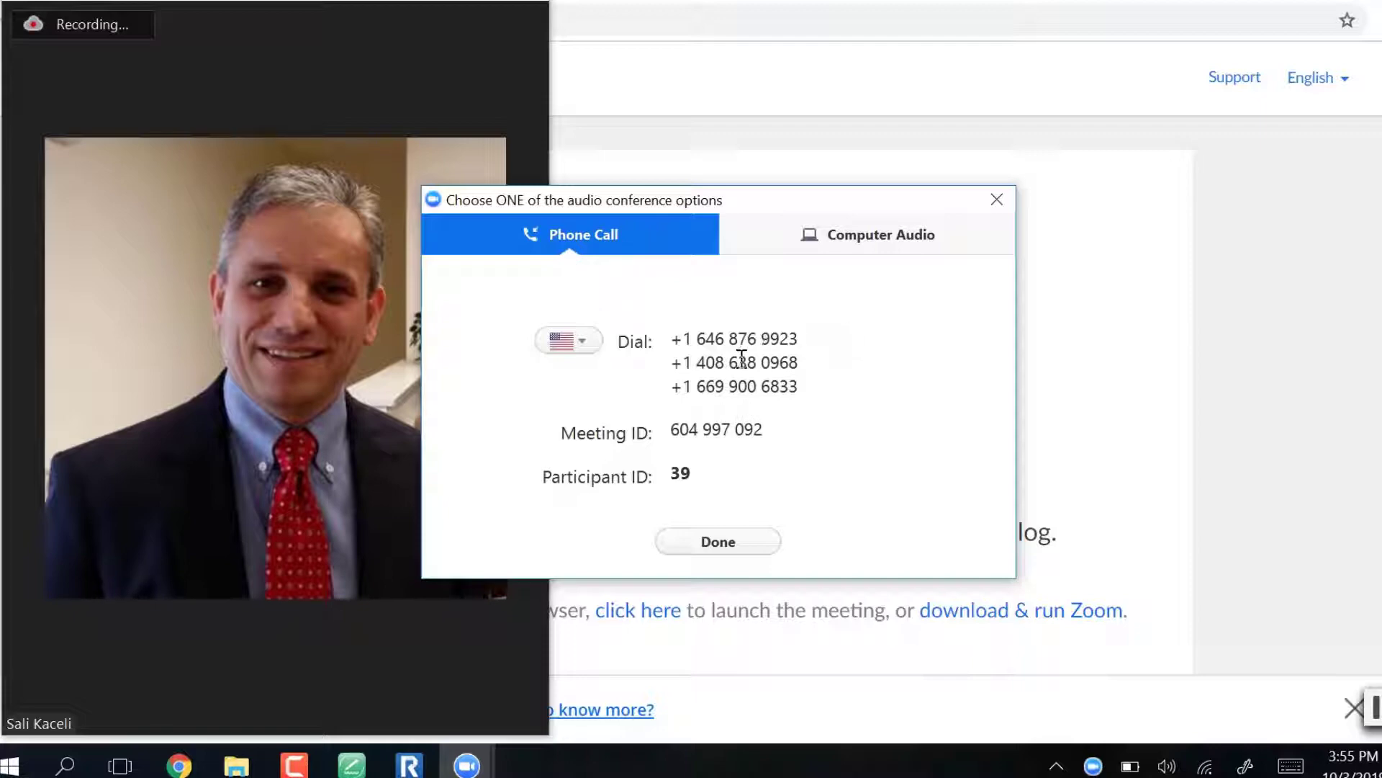
left_click_drag(765, 430, 670, 426)
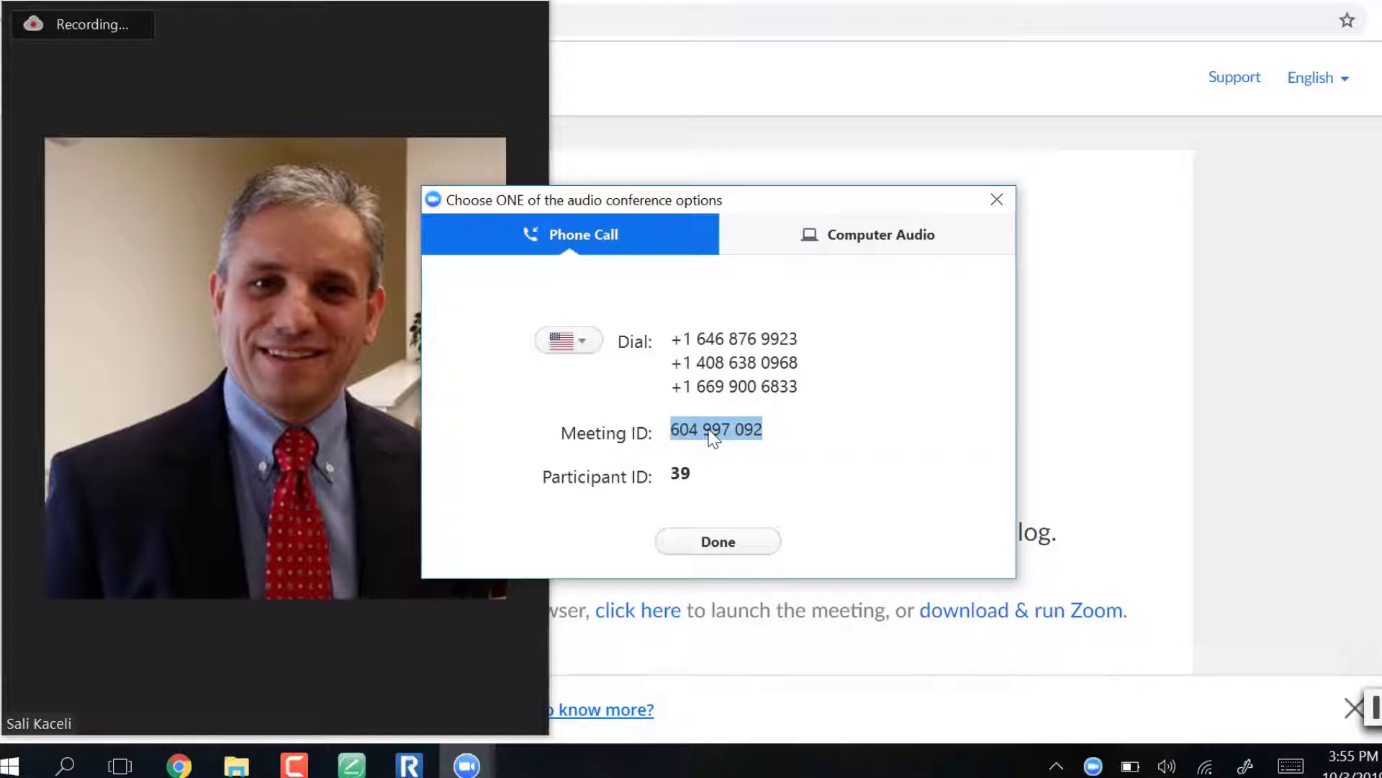
left_click(857, 243)
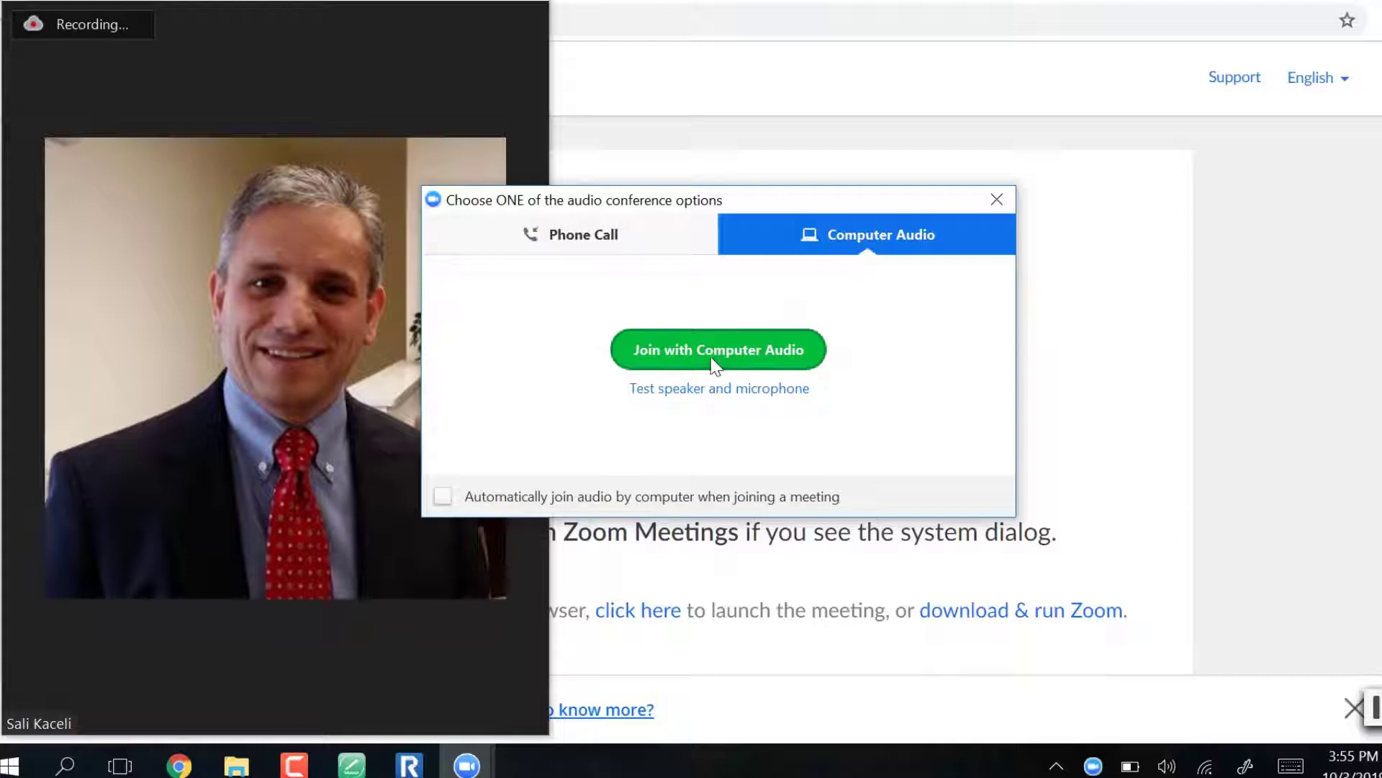
Step: Join with computer audio, go full screen, and show then hide the Participants panel
left_click(758, 365)
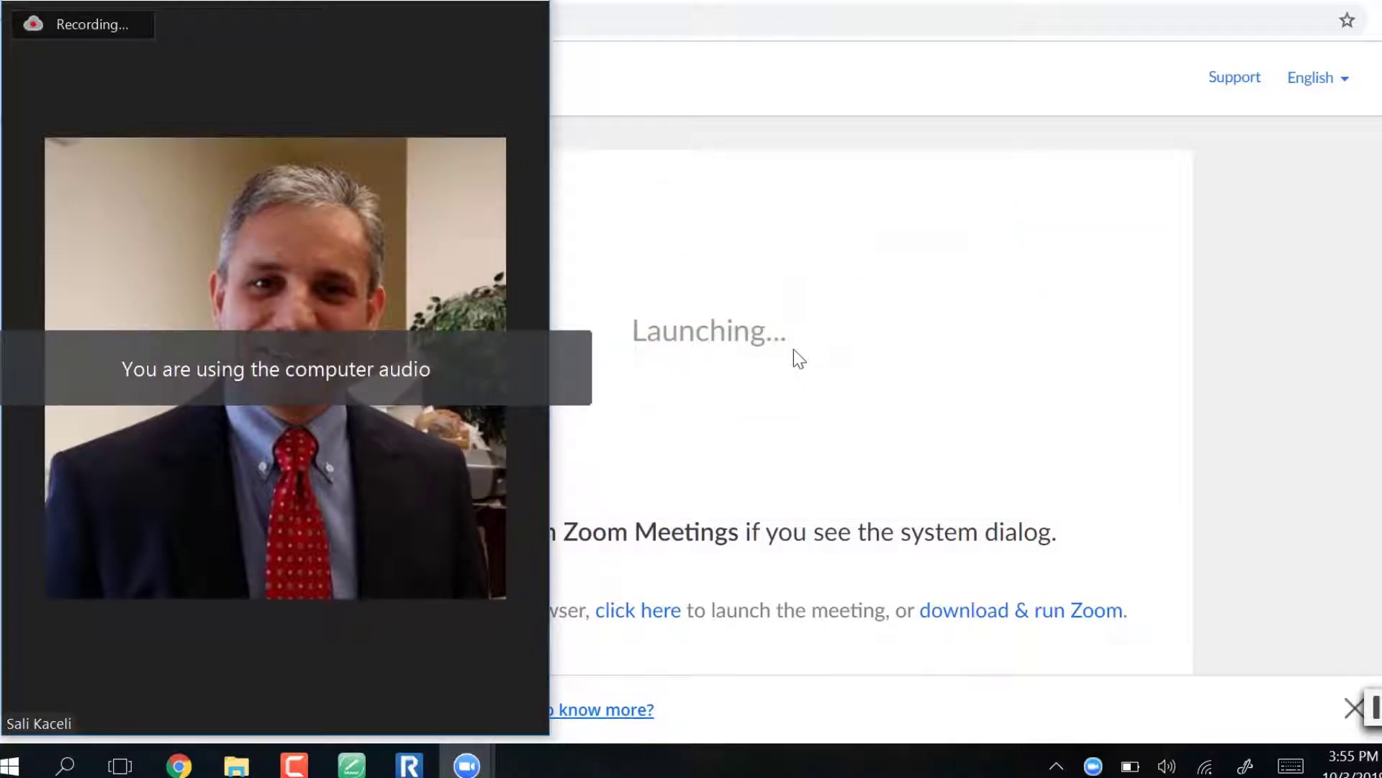
mouse_move(464, 461)
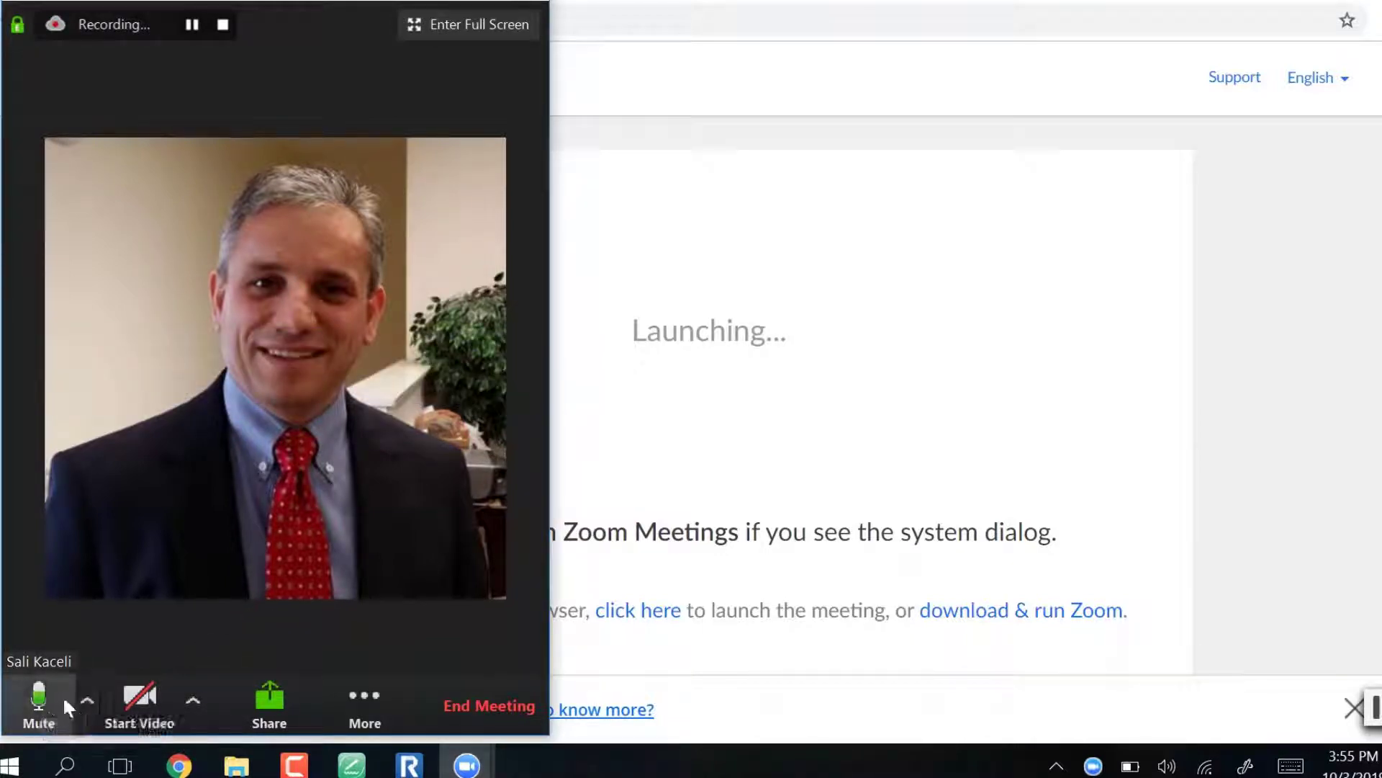
left_click(468, 24)
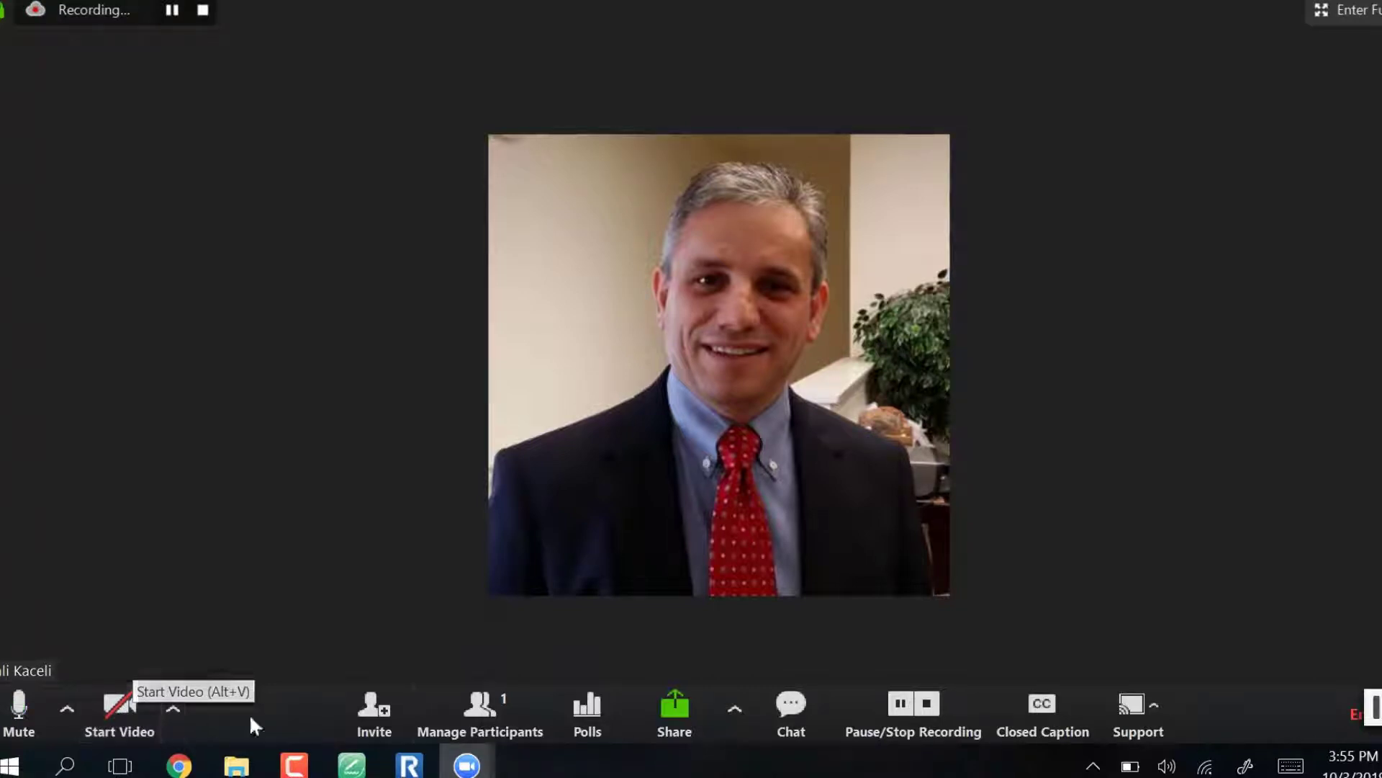
left_click(483, 717)
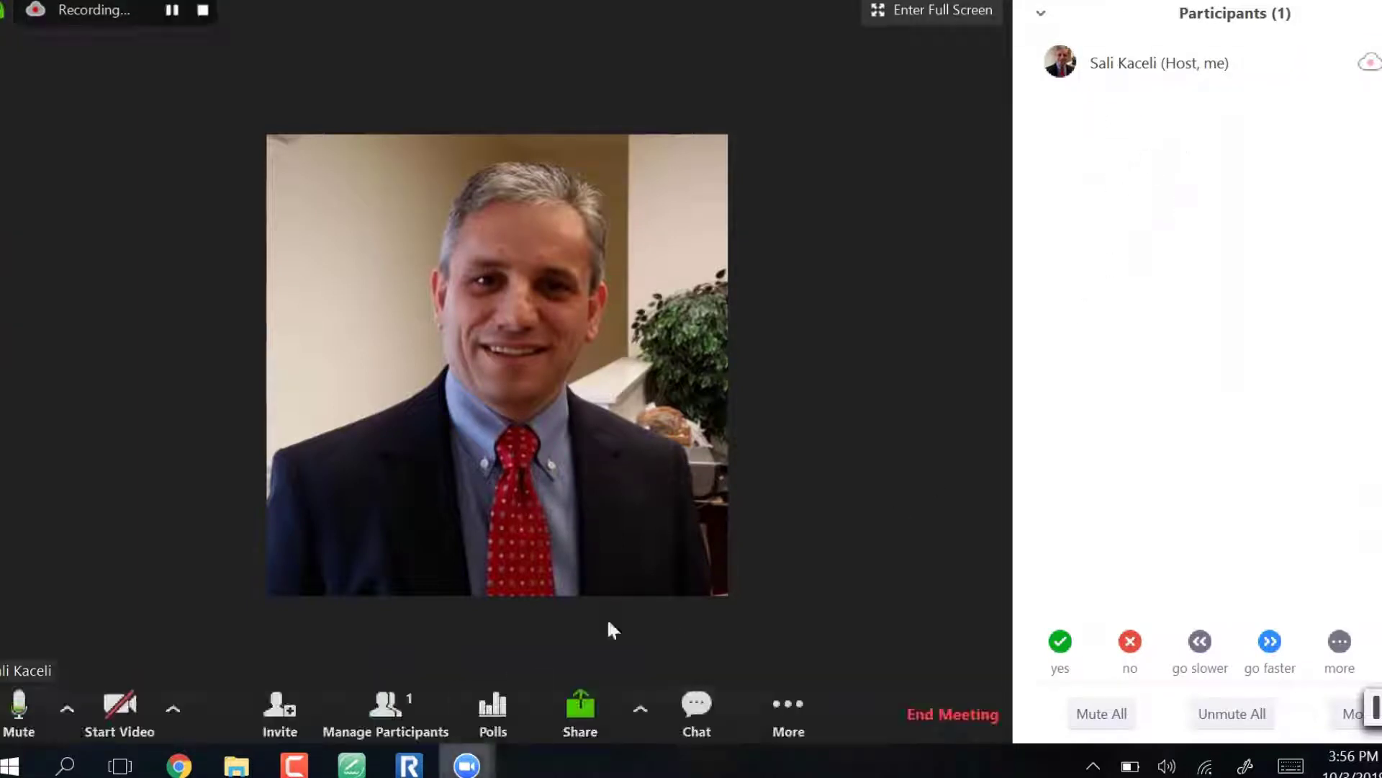
left_click(389, 709)
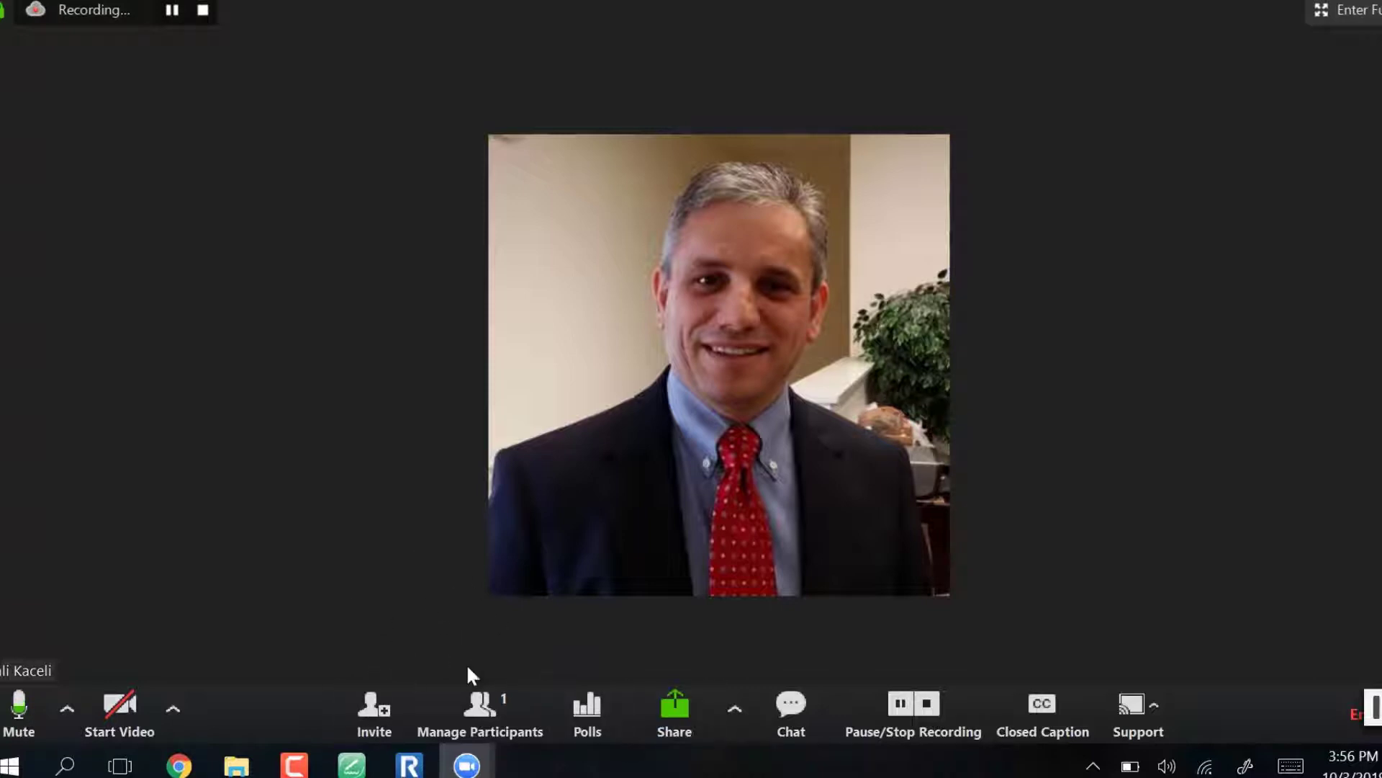
Step: Share the entire screen with the meeting, then open and close the share toolbar's More menu
left_click(675, 715)
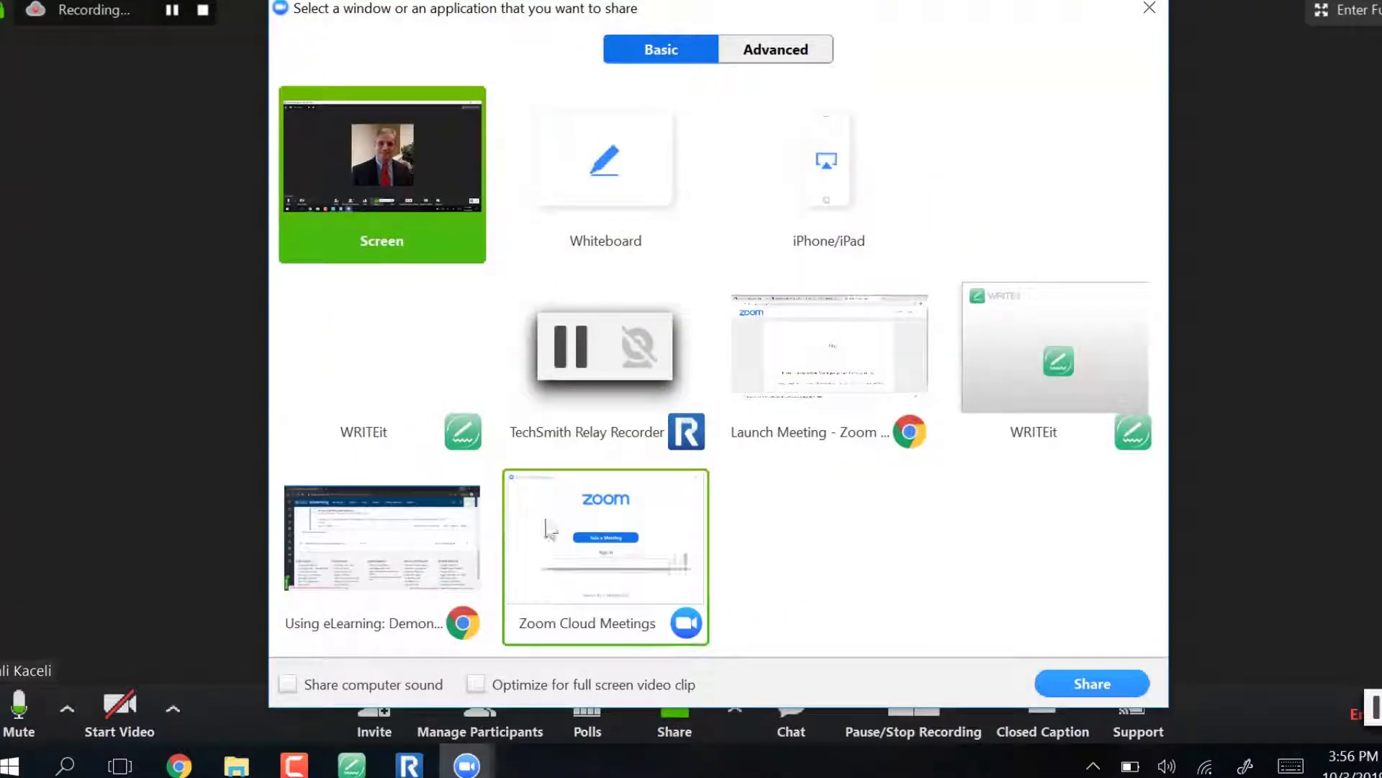
left_click(1081, 689)
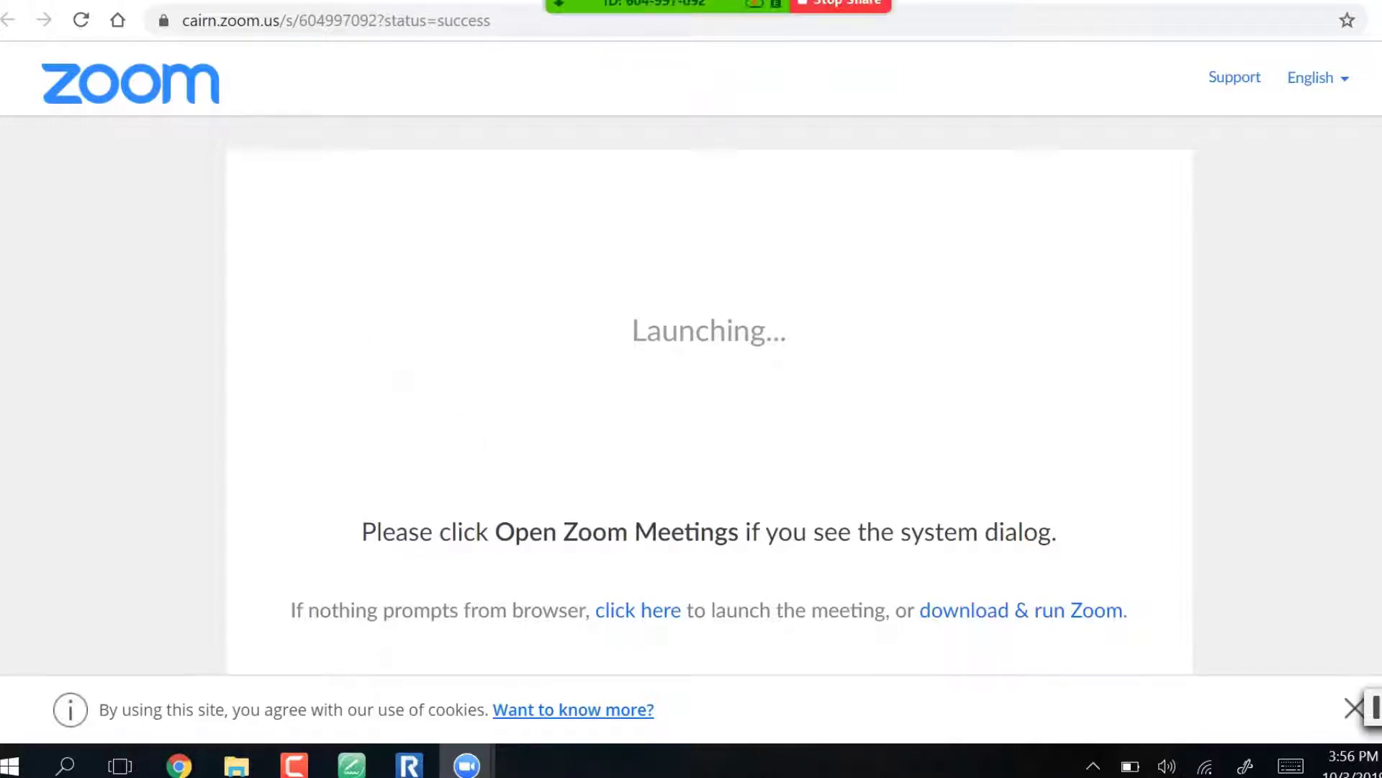
left_click(1108, 8)
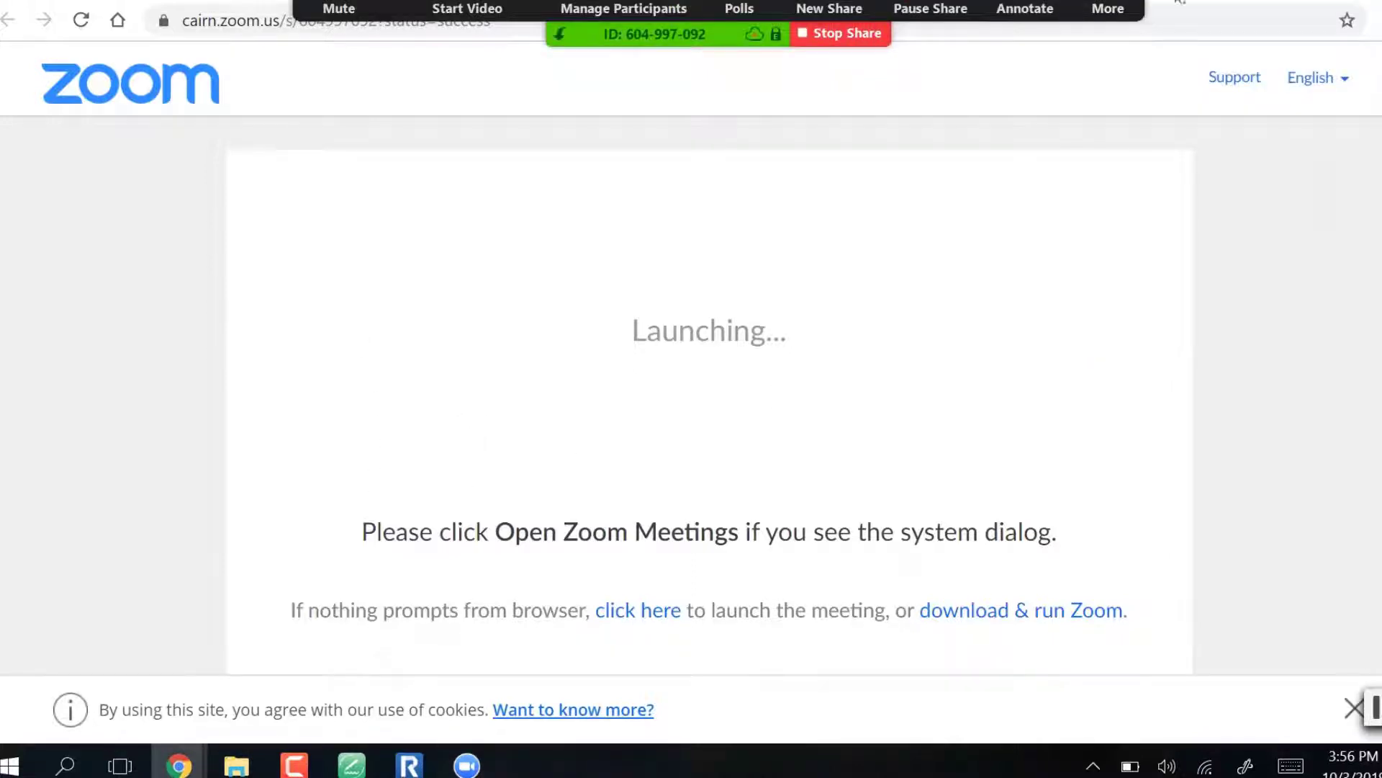
left_click(1108, 8)
left_click(689, 124)
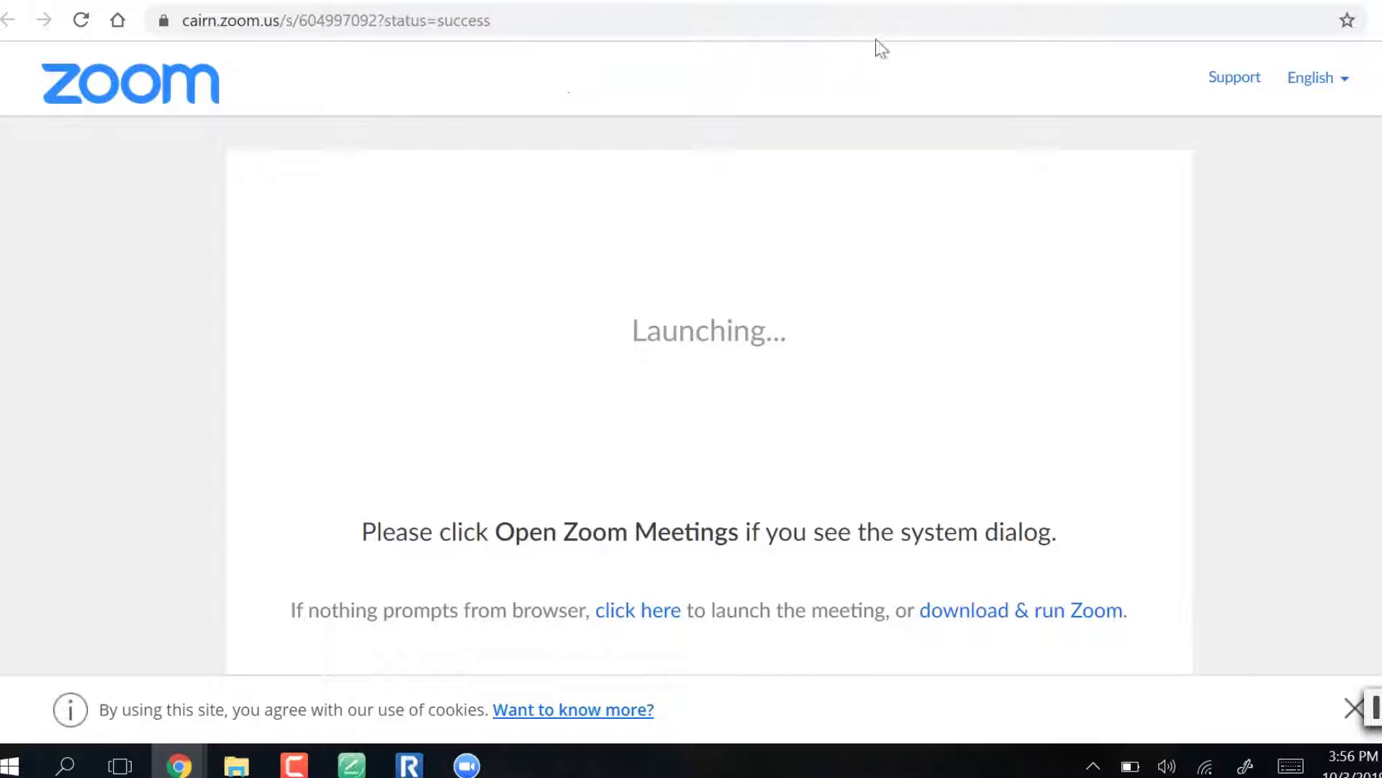
left_click(1116, 6)
left_click(1122, 5)
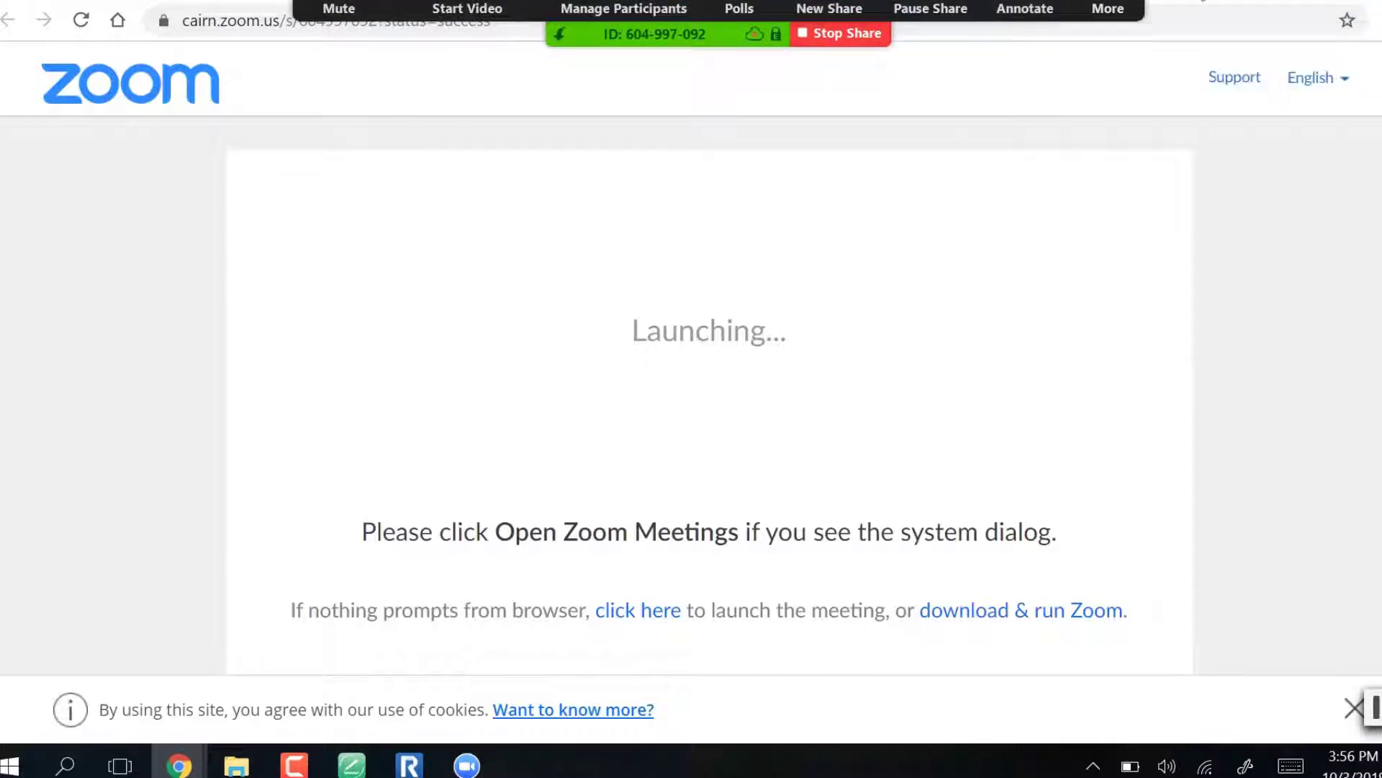
left_click(1108, 8)
left_click(1256, 6)
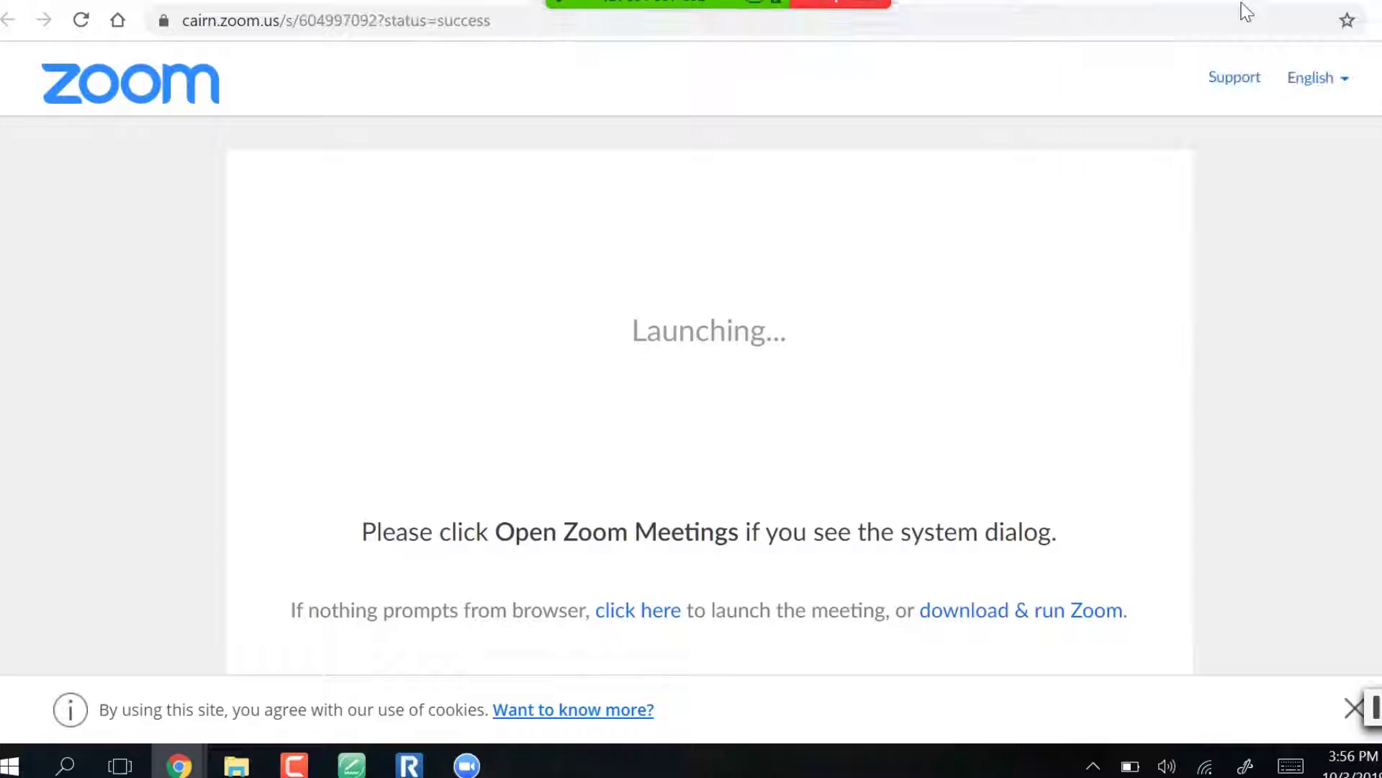
Step: Bring the Cairn eLearning Unit 1 course page back onto the shared screen
left_click(795, 1)
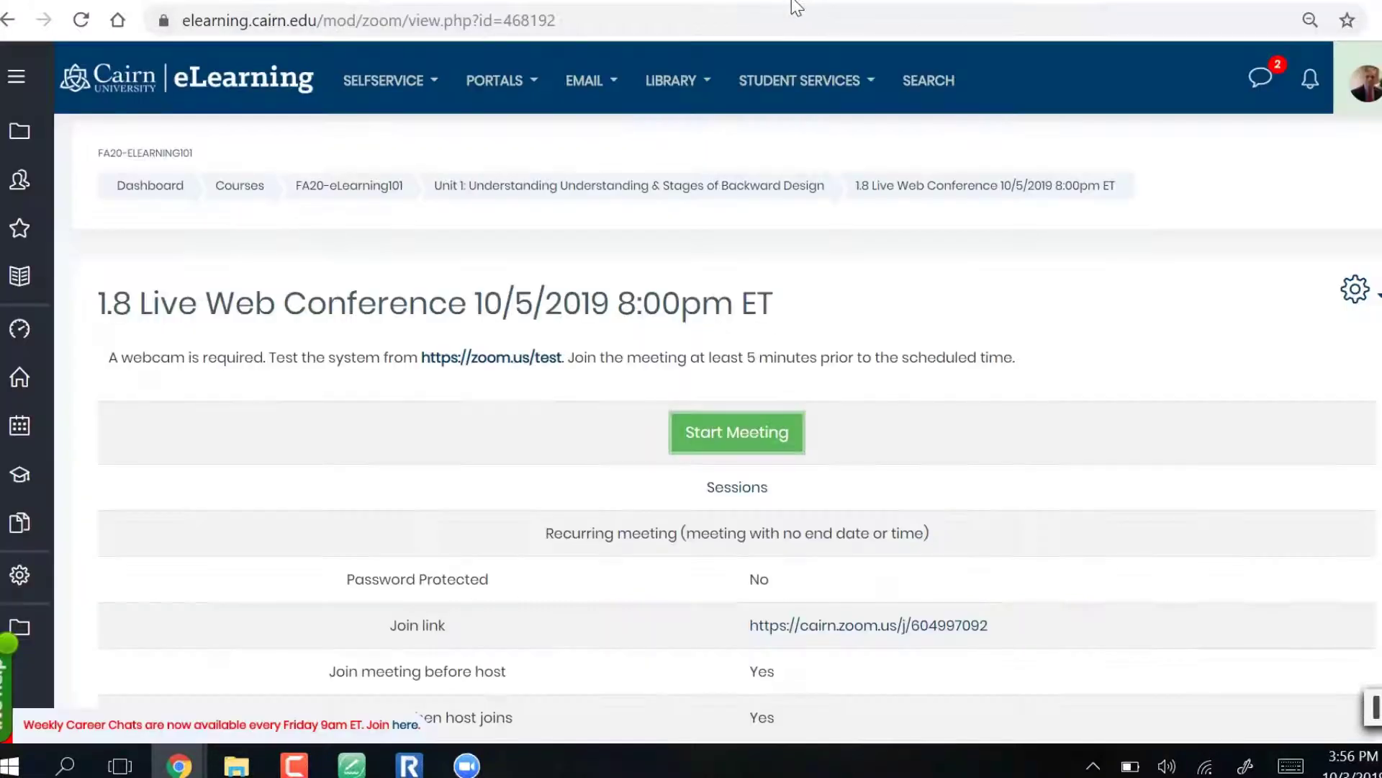
left_click(554, 193)
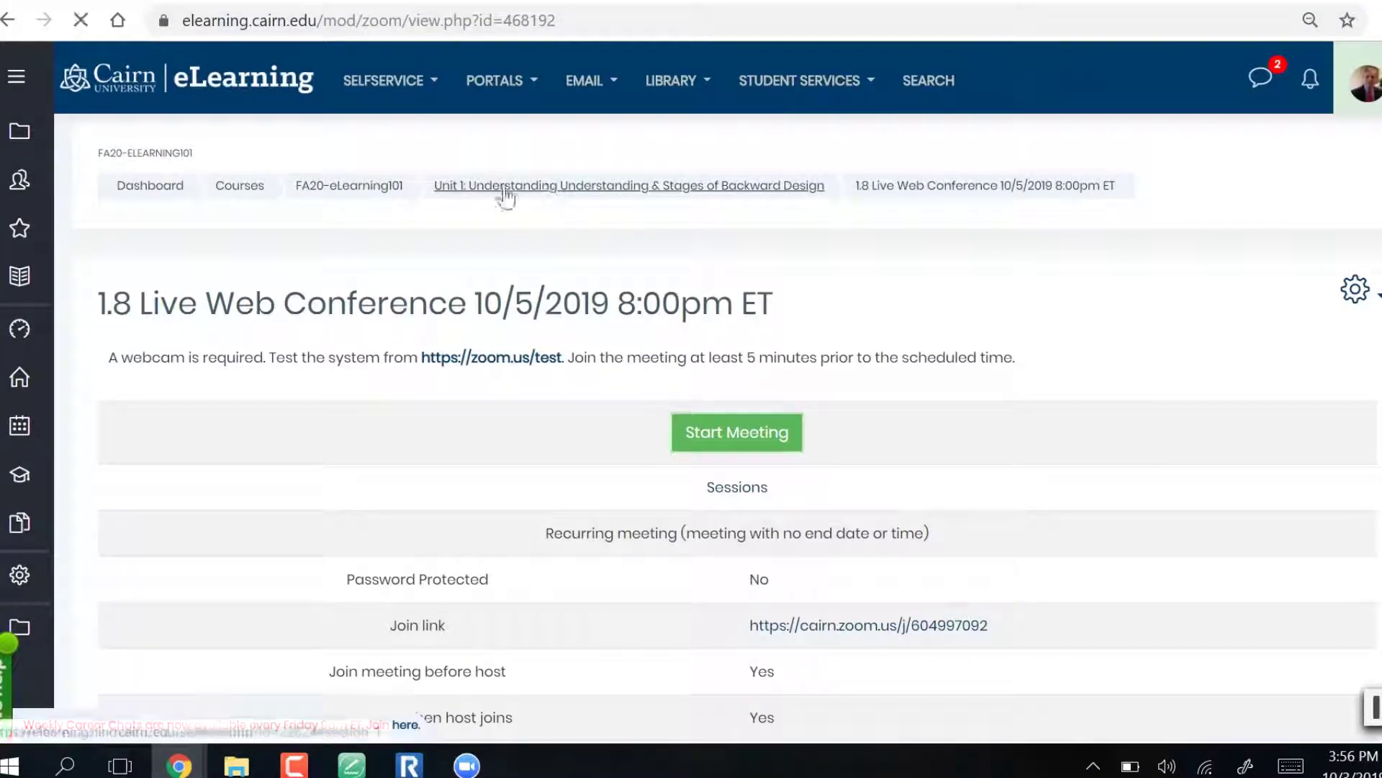
scroll(441, 418, "down", 5)
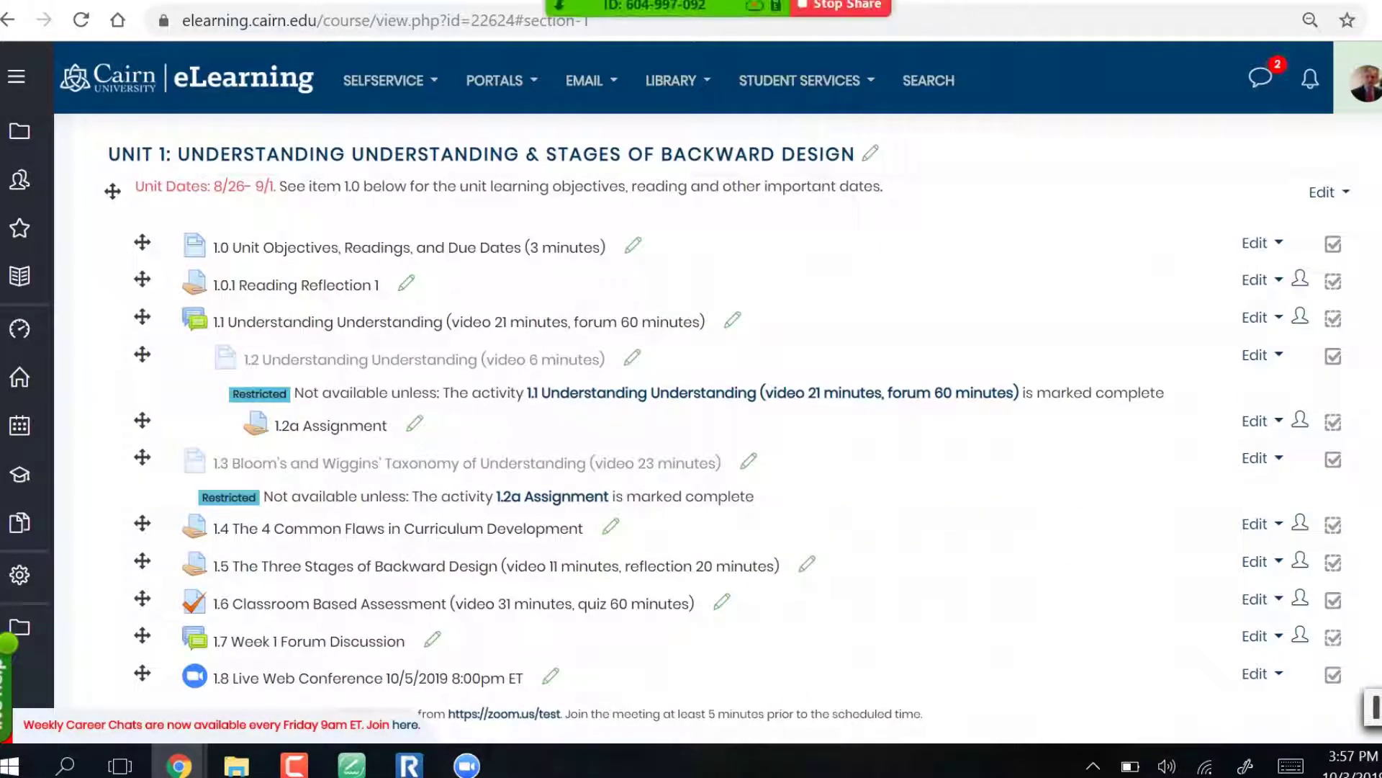
Step: Annotate in red, circling item 1.0 Unit Objectives, Readings, and Due Dates
mouse_move(738, 6)
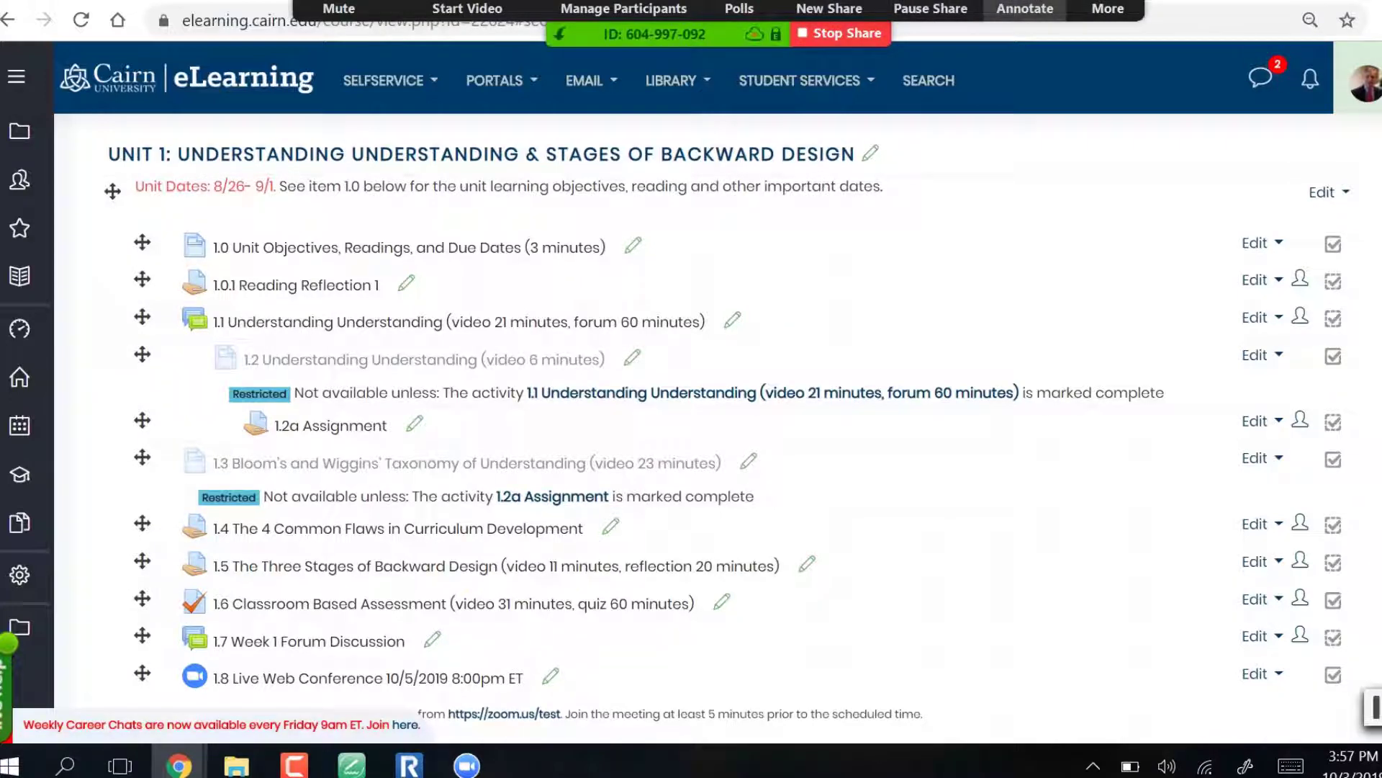
left_click(1025, 8)
left_click(813, 90)
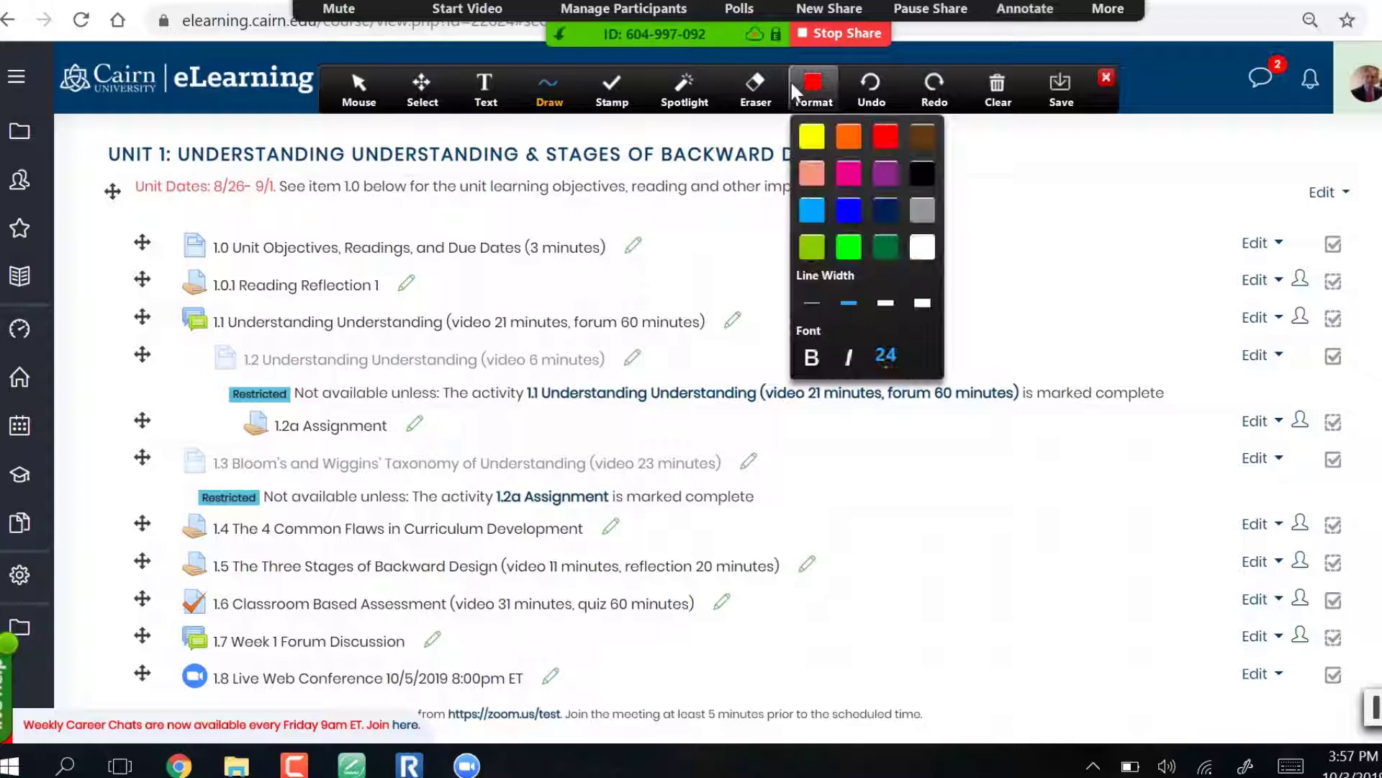
mouse_move(254, 221)
left_mouse_down()
mouse_move(216, 220)
mouse_move(167, 251)
mouse_move(540, 265)
mouse_move(651, 230)
mouse_move(265, 233)
left_mouse_up()
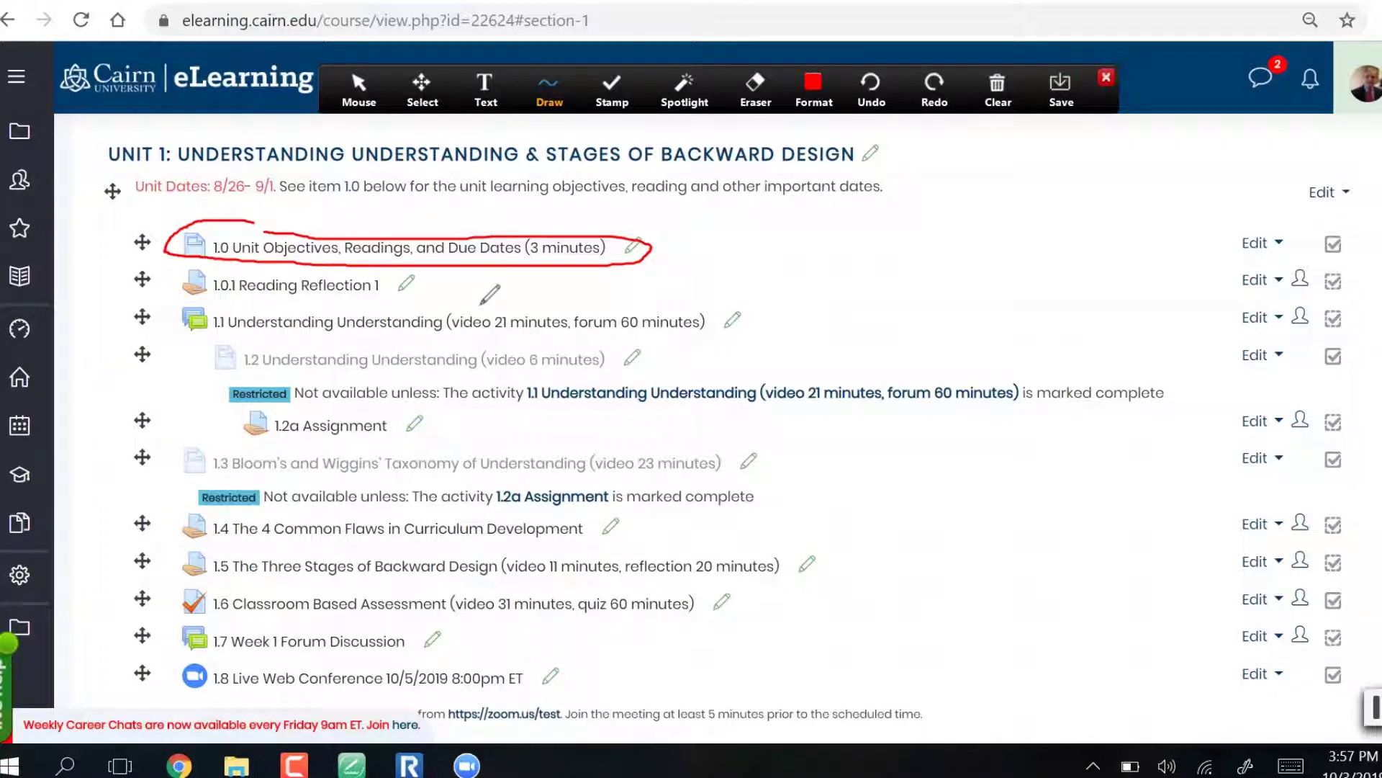
mouse_move(754, 2)
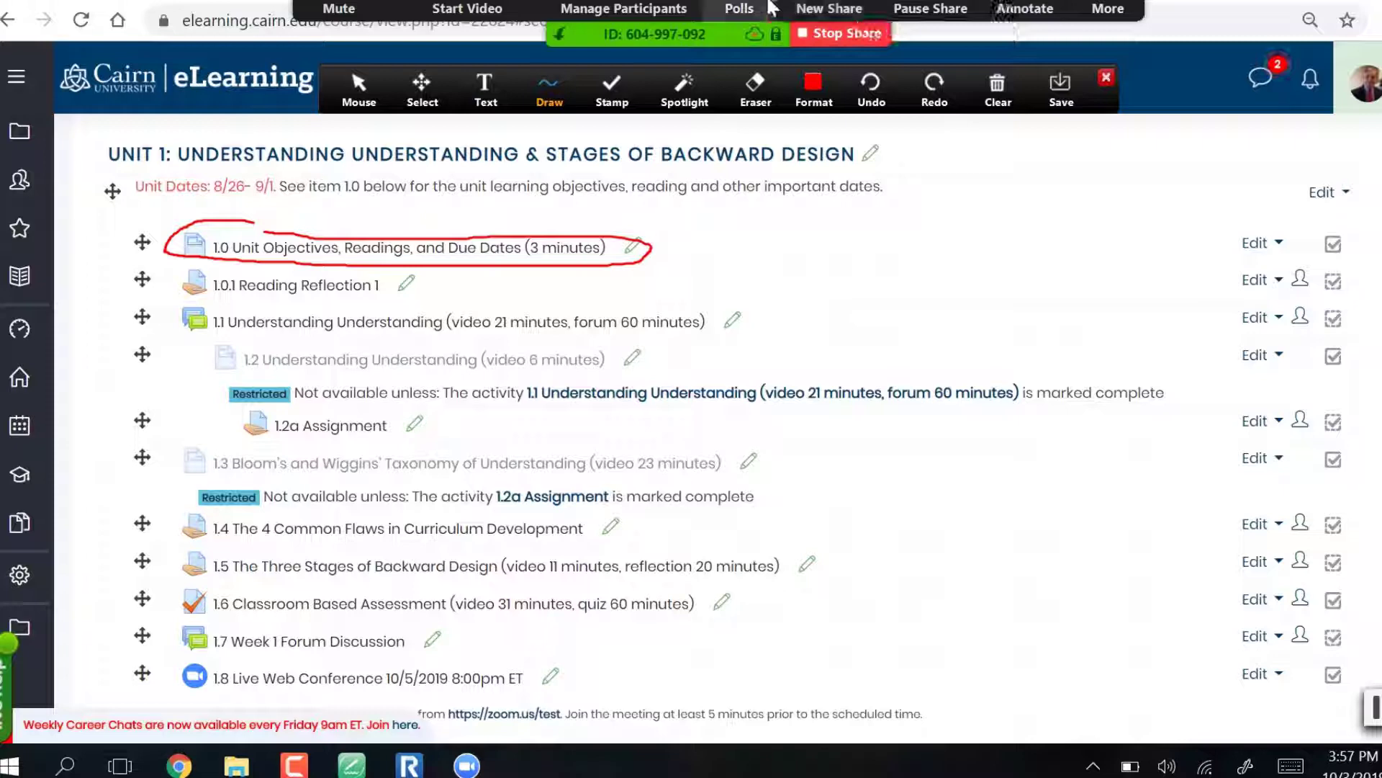
Step: Stop sharing the screen to return to the meeting view with the host's video
left_click(853, 33)
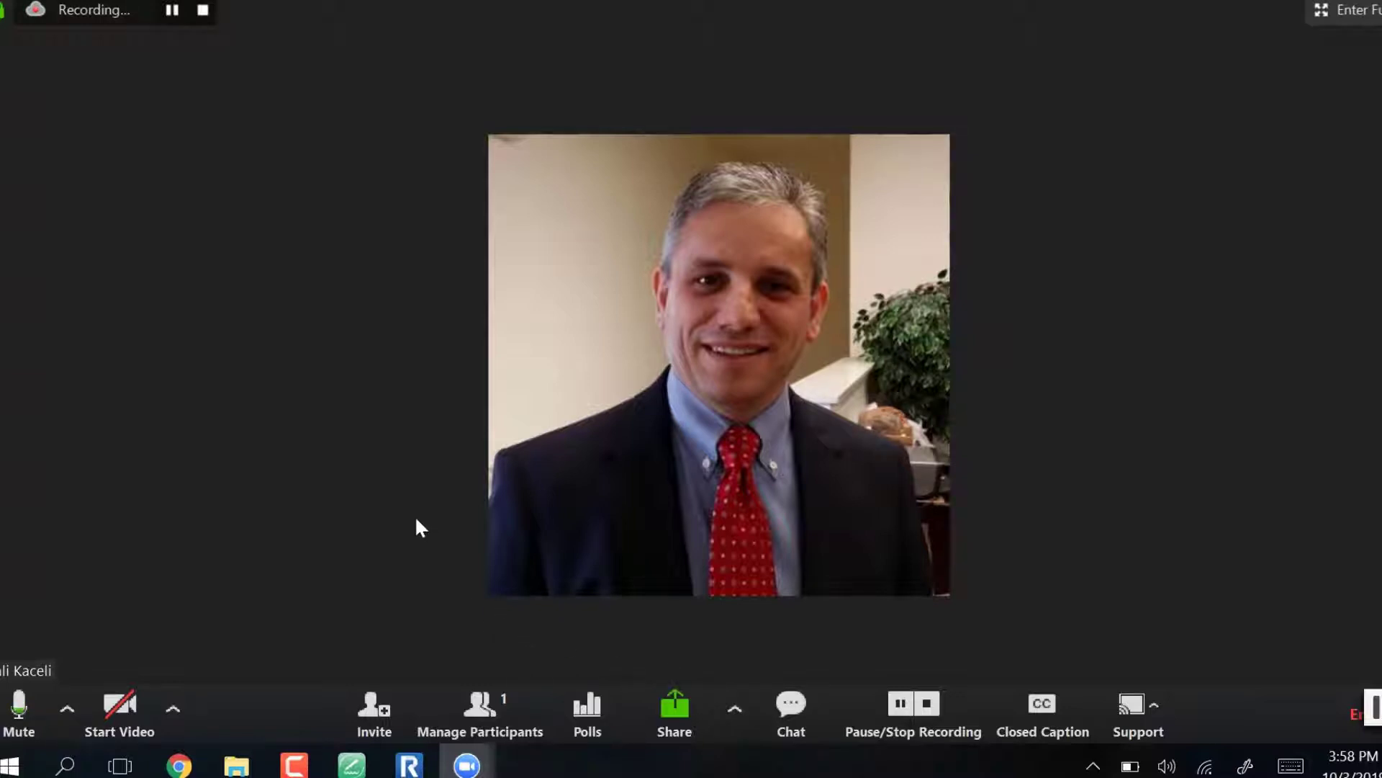
Step: Open the meeting chat and check the To: recipient choices twice
left_click(793, 710)
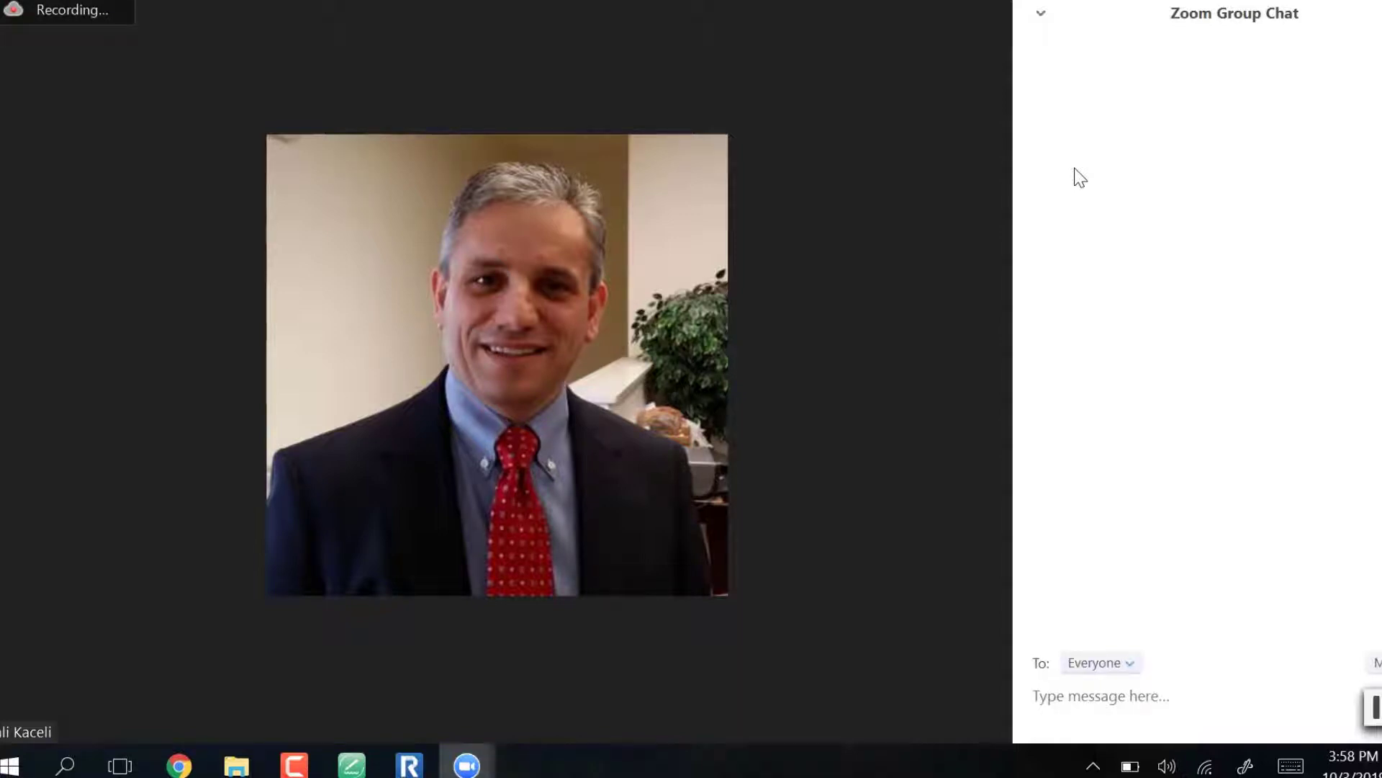
left_click(1130, 663)
left_click(1170, 590)
left_click(1138, 671)
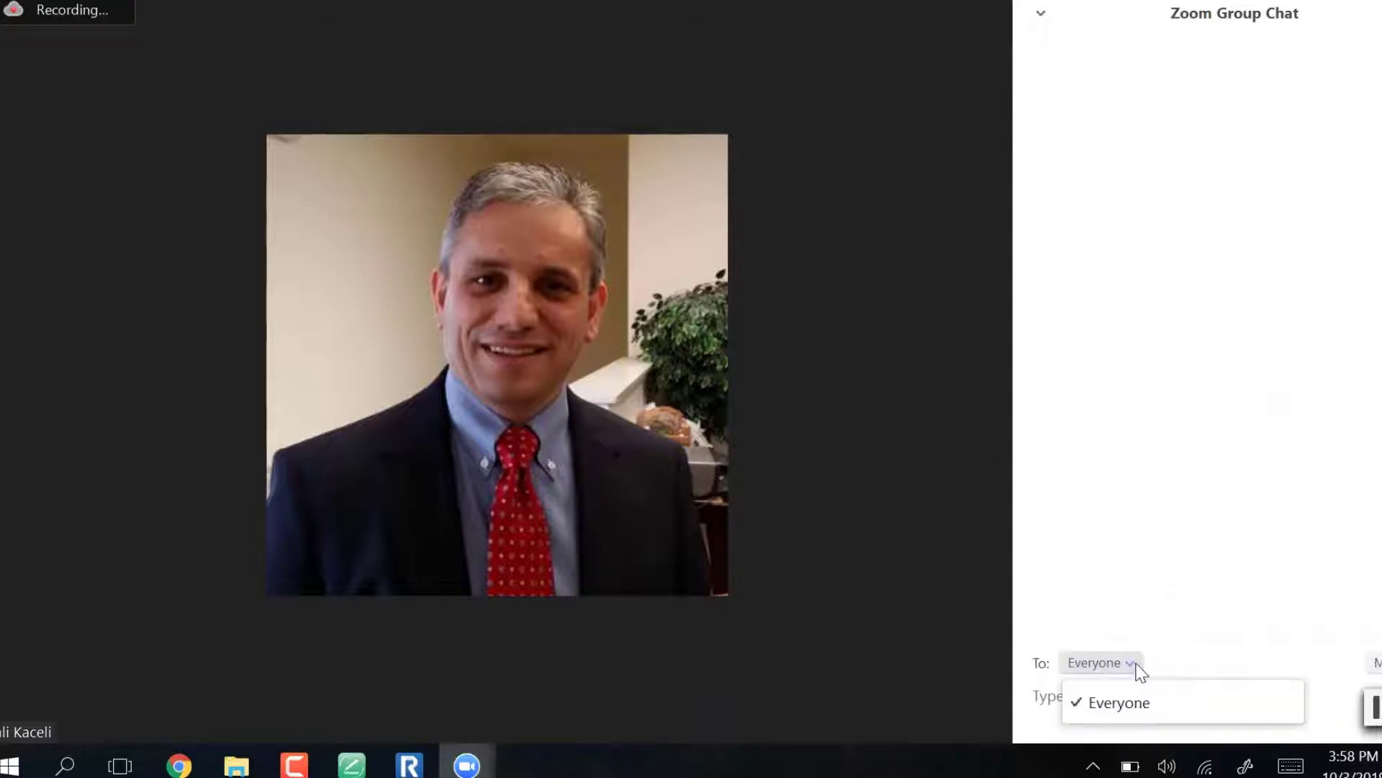
left_click(1163, 447)
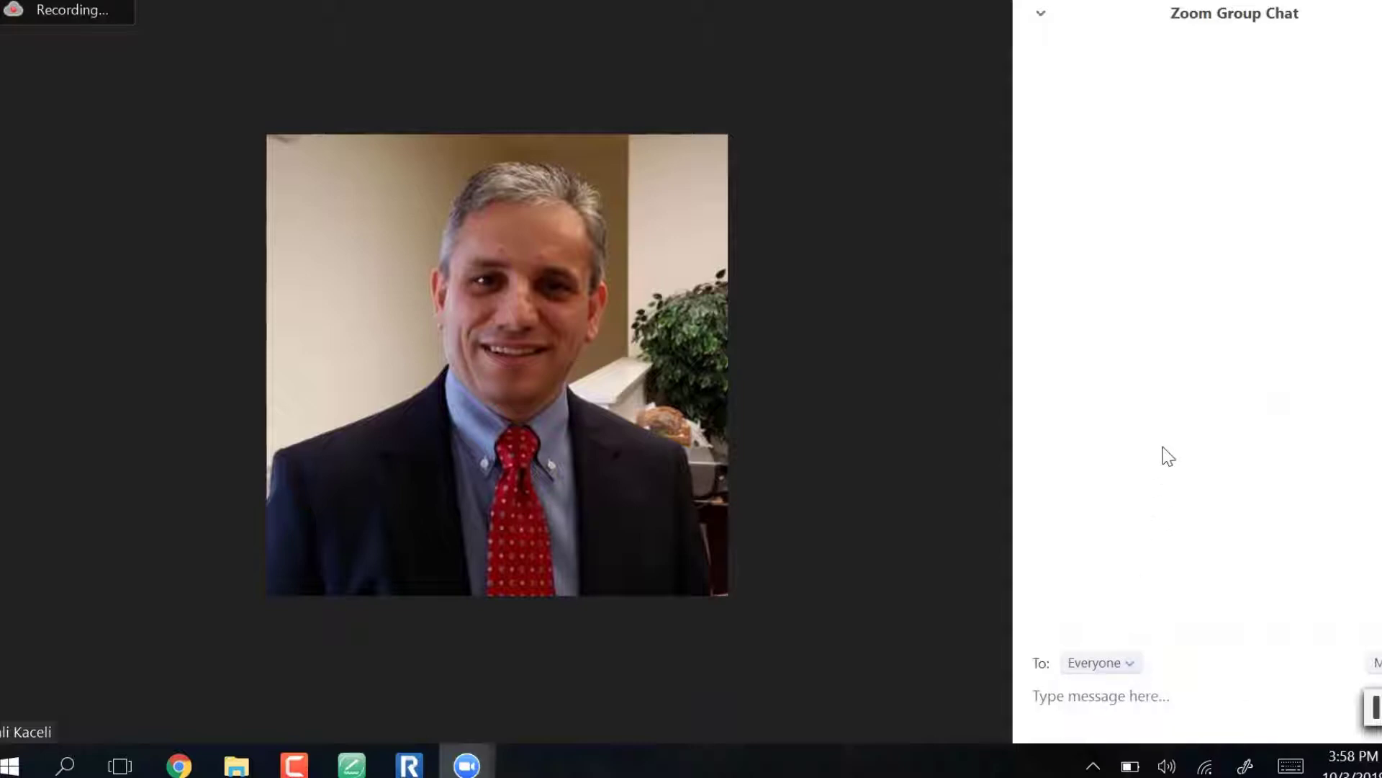
Step: Close the chat, switch the meeting to full screen, and begin ending the meeting
left_click(792, 702)
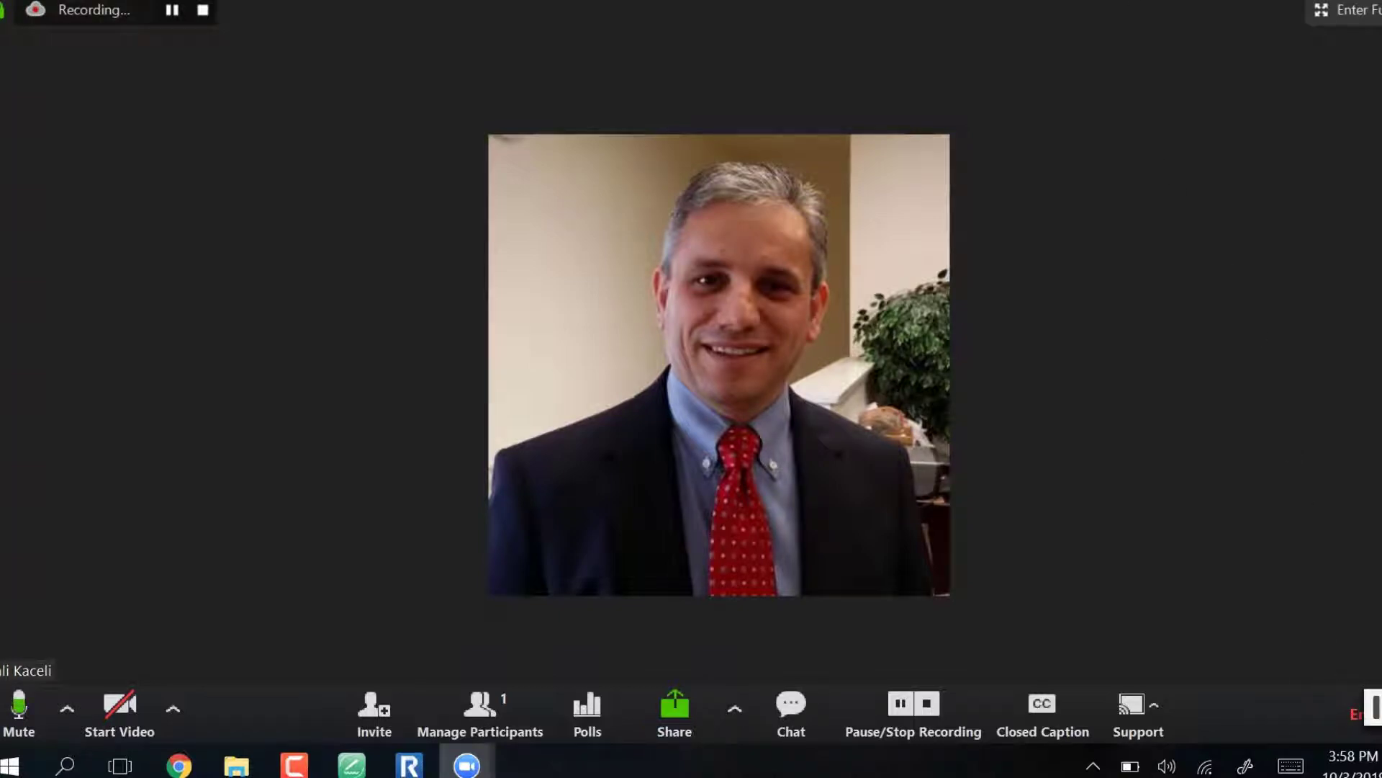
key("alt+f")
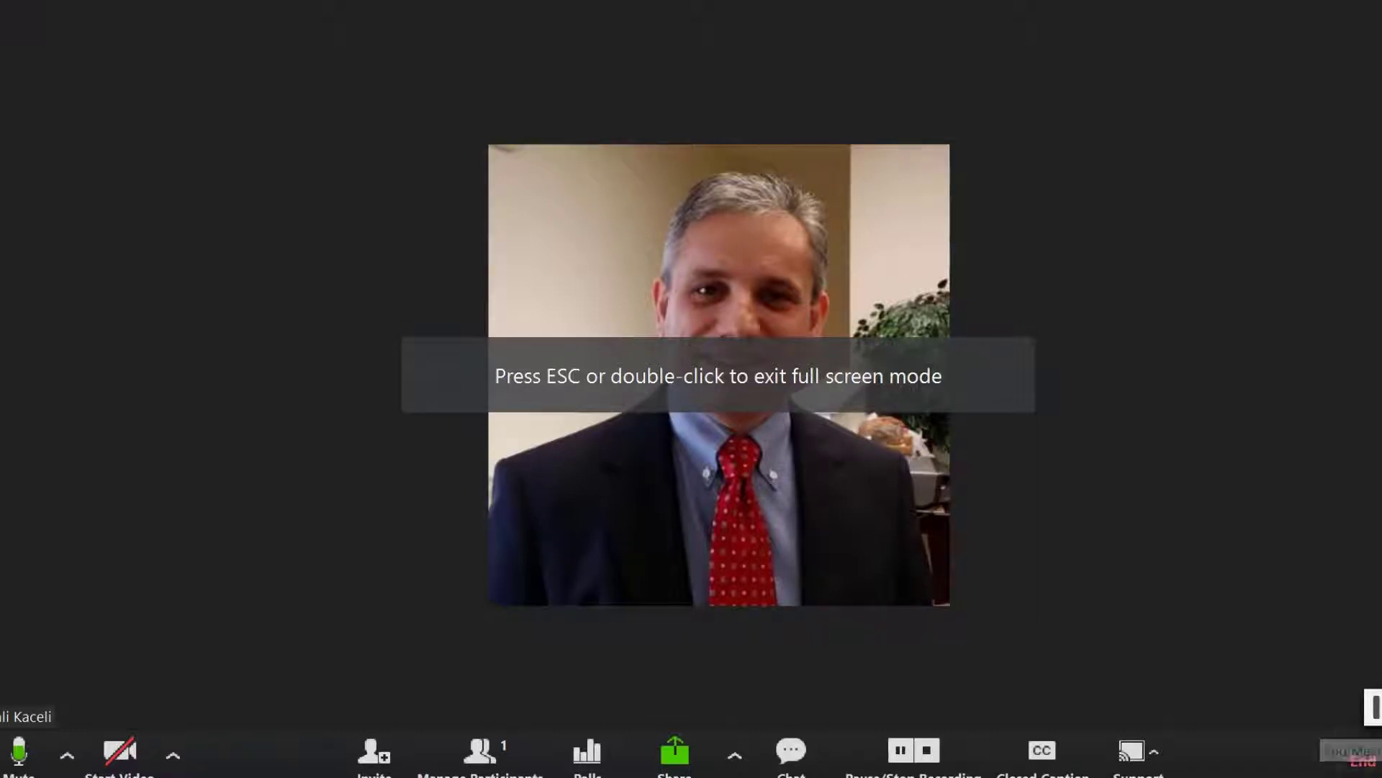
left_click(1368, 763)
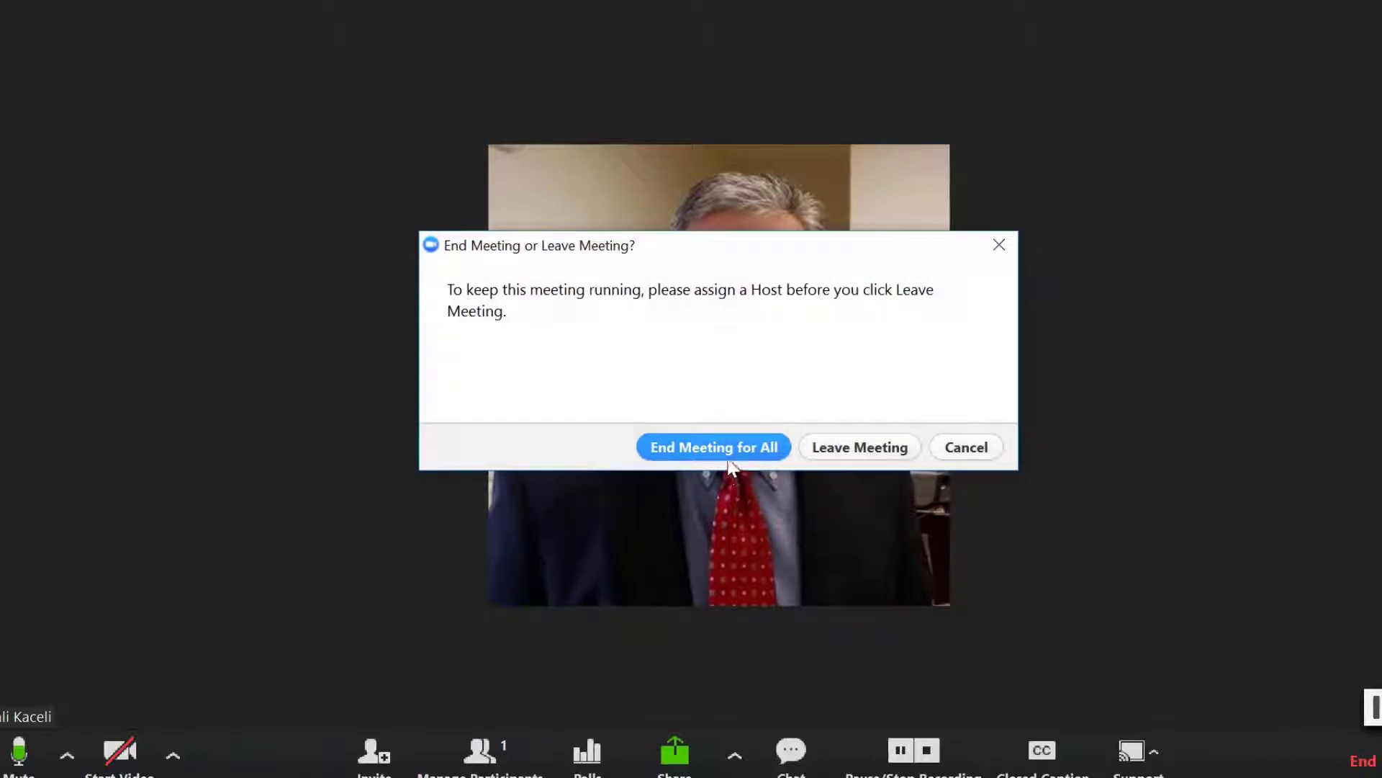
Step: End the meeting for all participants and scroll the course page down to its footer links
left_click(716, 451)
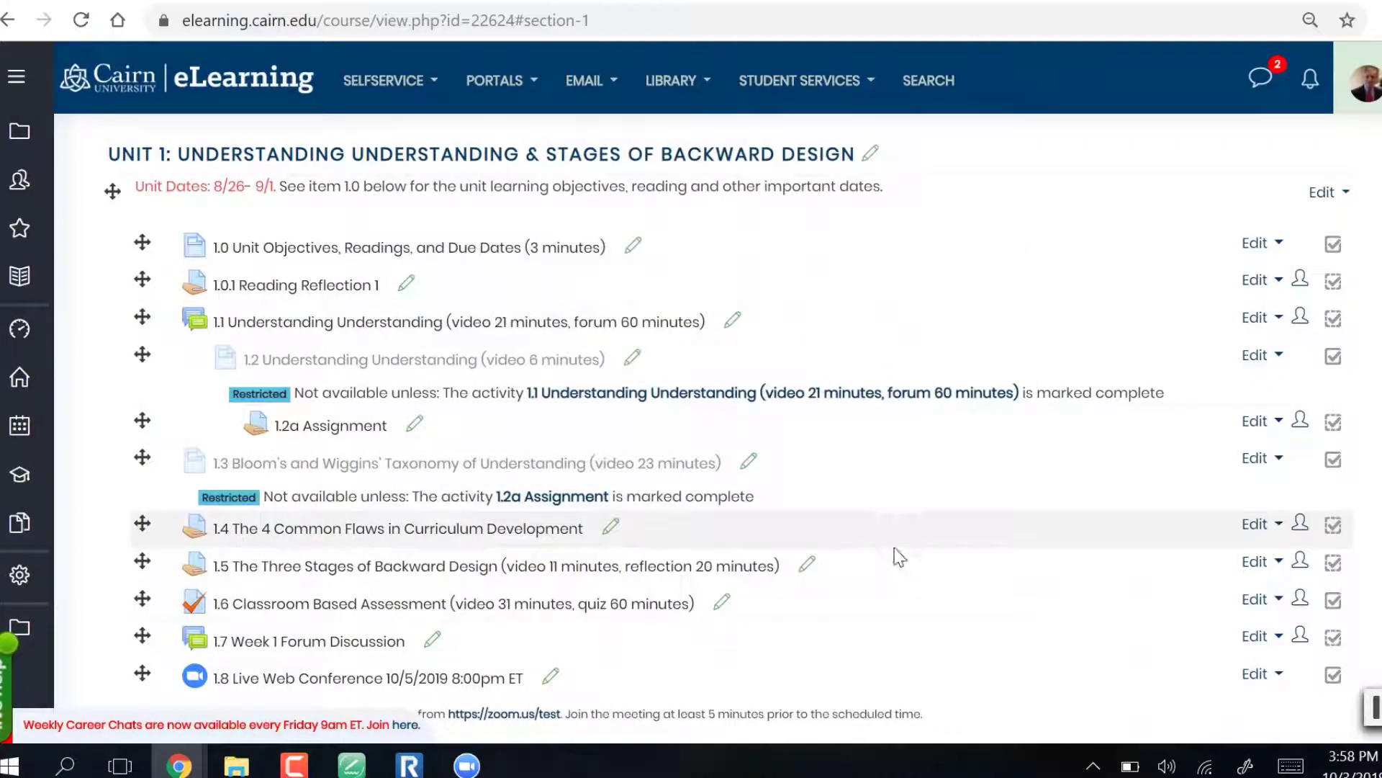
scroll(897, 556, "down", 5)
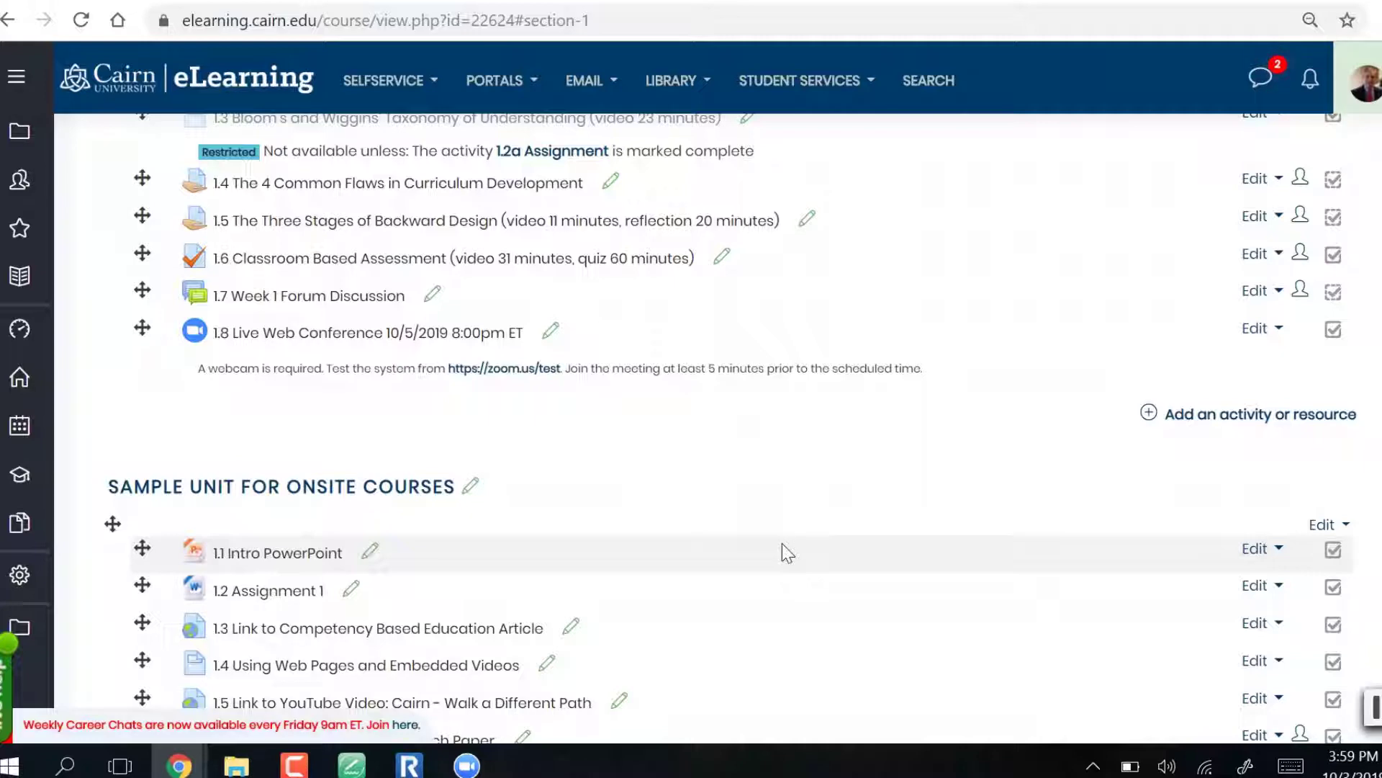
scroll(592, 444, "down", 20)
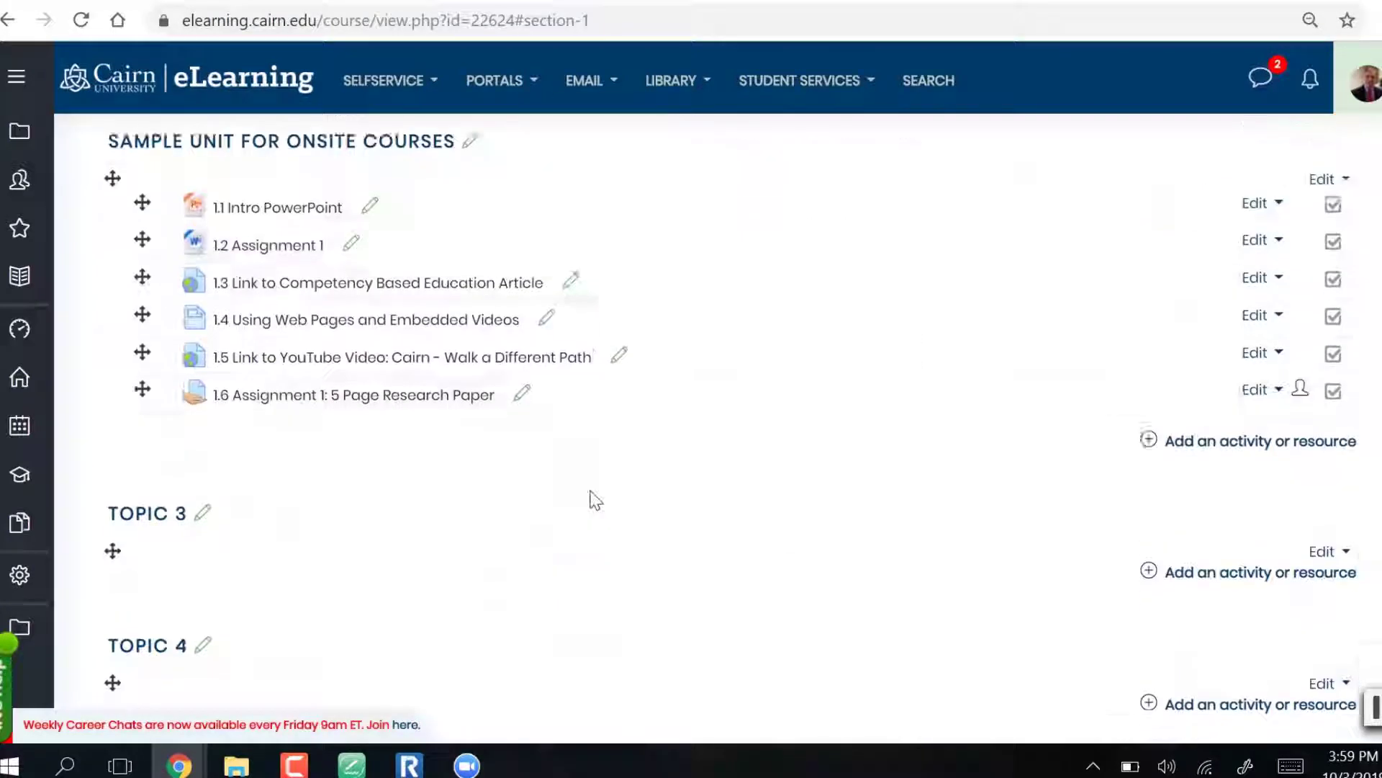
scroll(656, 502, "down", 10)
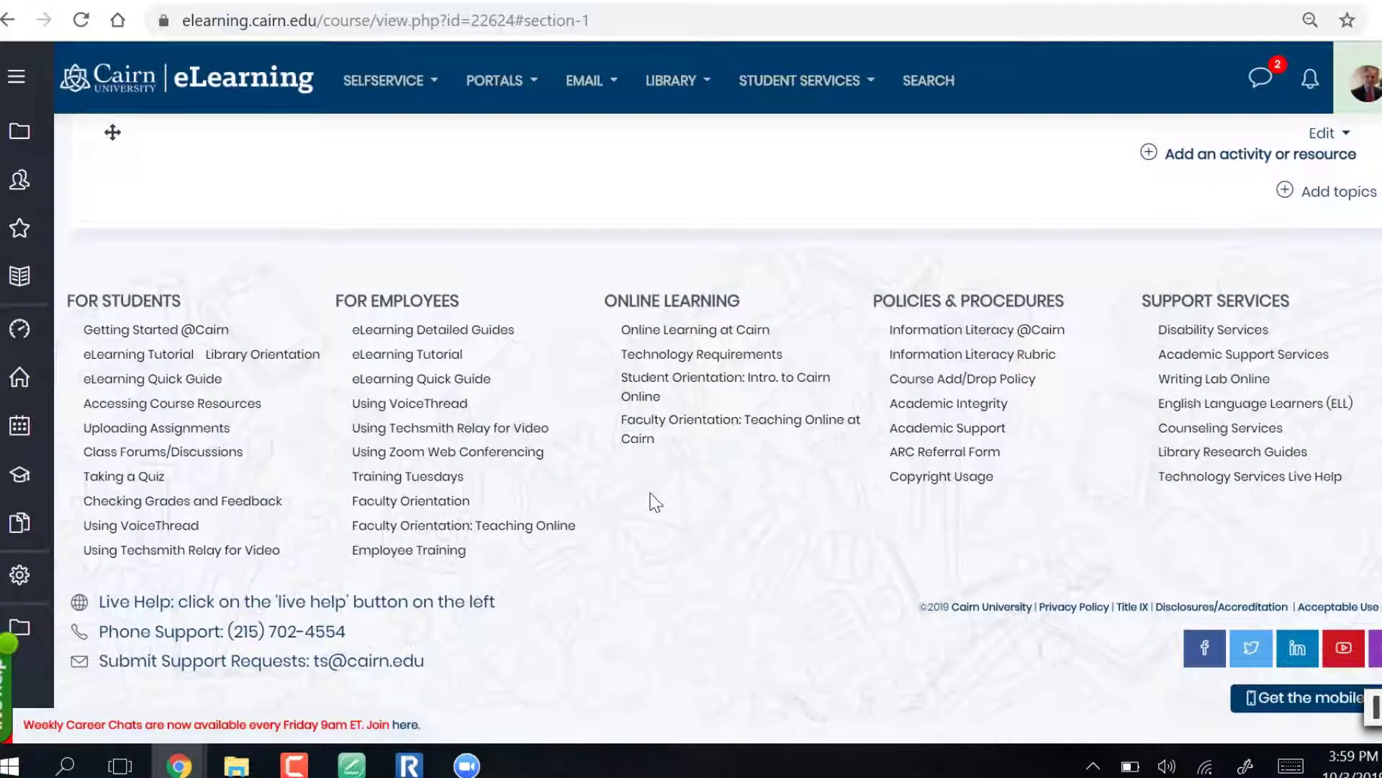
Step: Open the Using Zoom Web Conferencing guide, dismiss Zoom's update prompt, and briefly visit cairn.zoom.us
left_click(432, 454)
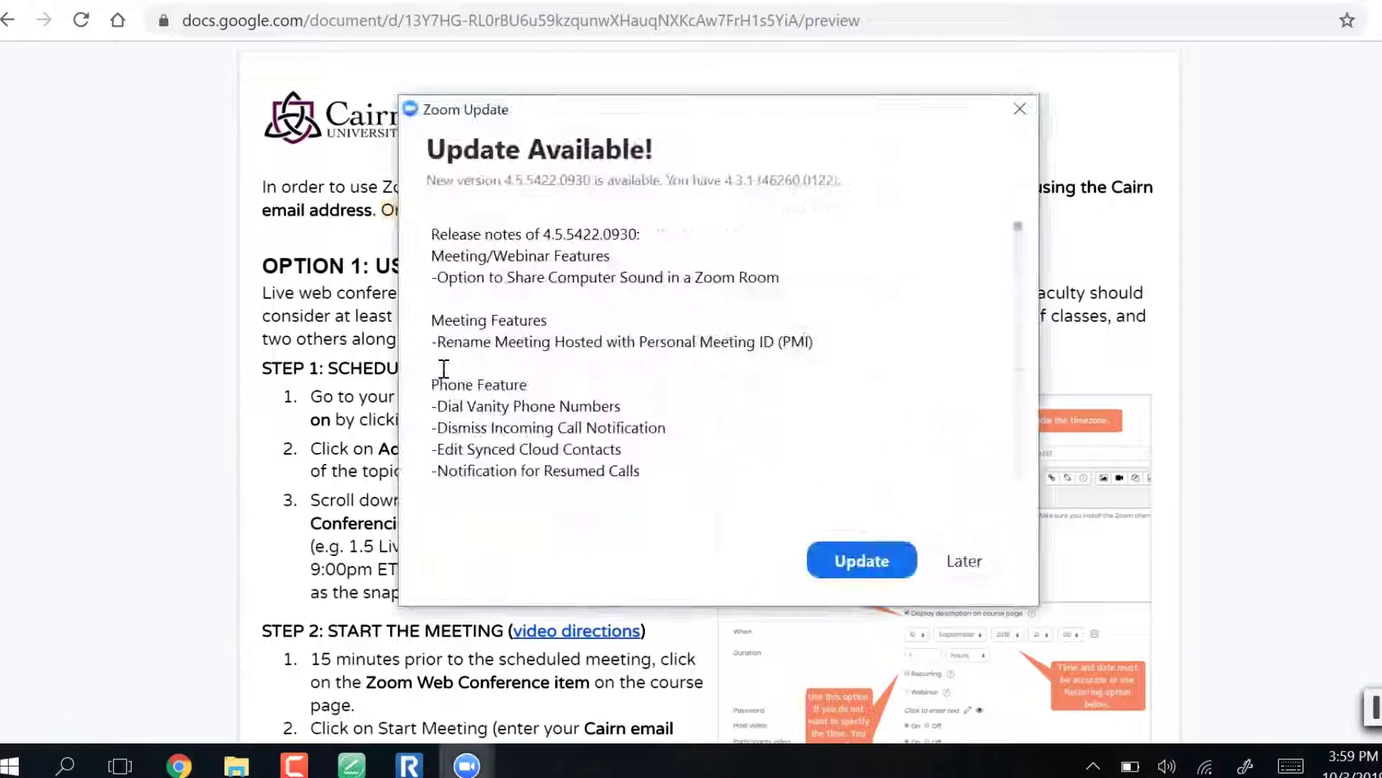
left_click(1025, 110)
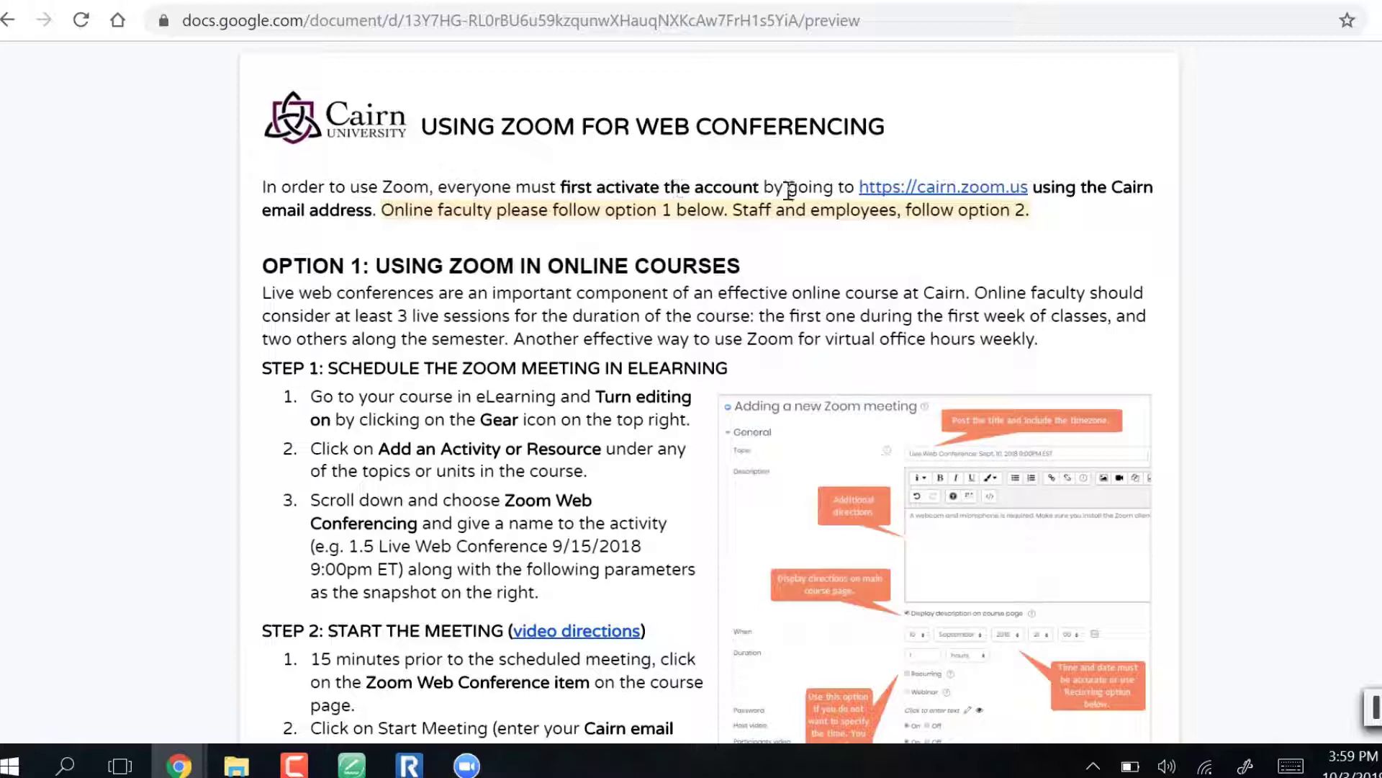
left_click(964, 187)
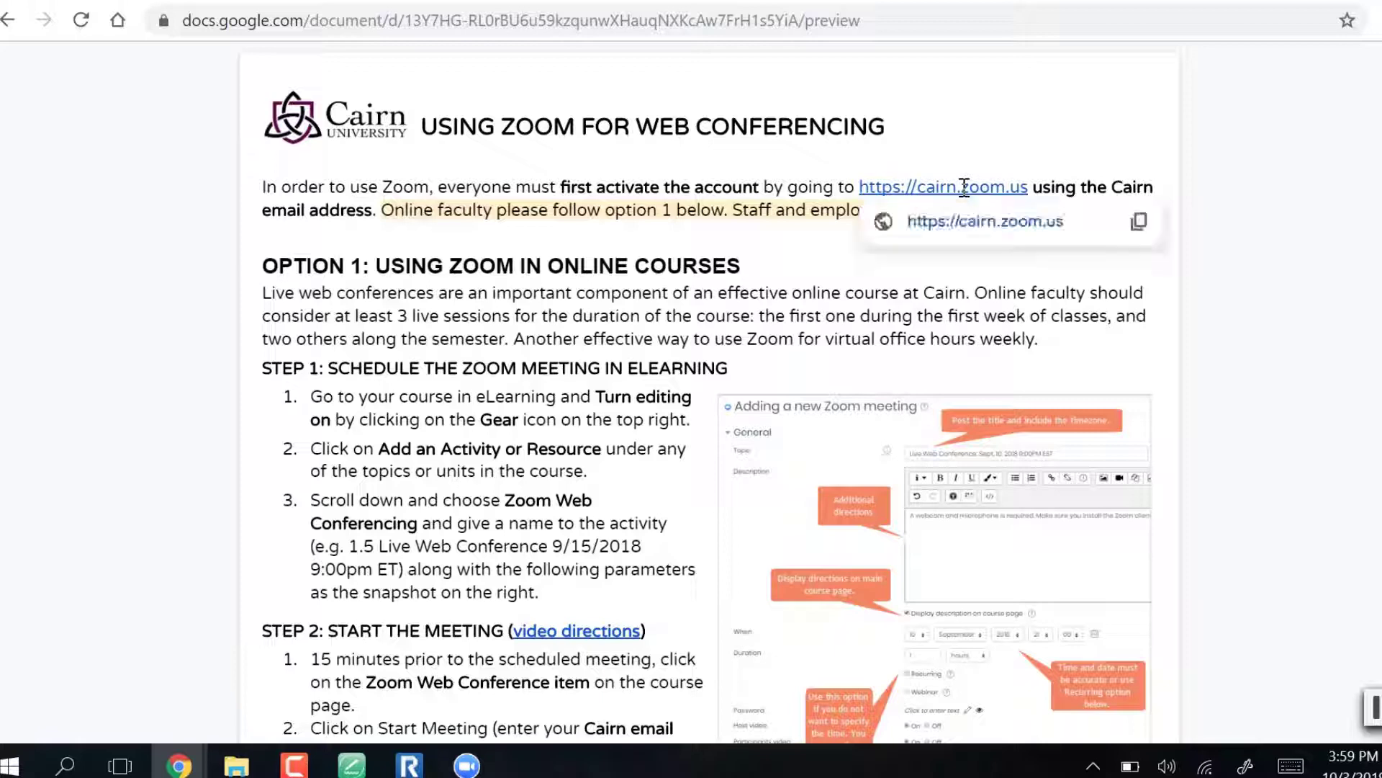
left_click(977, 232)
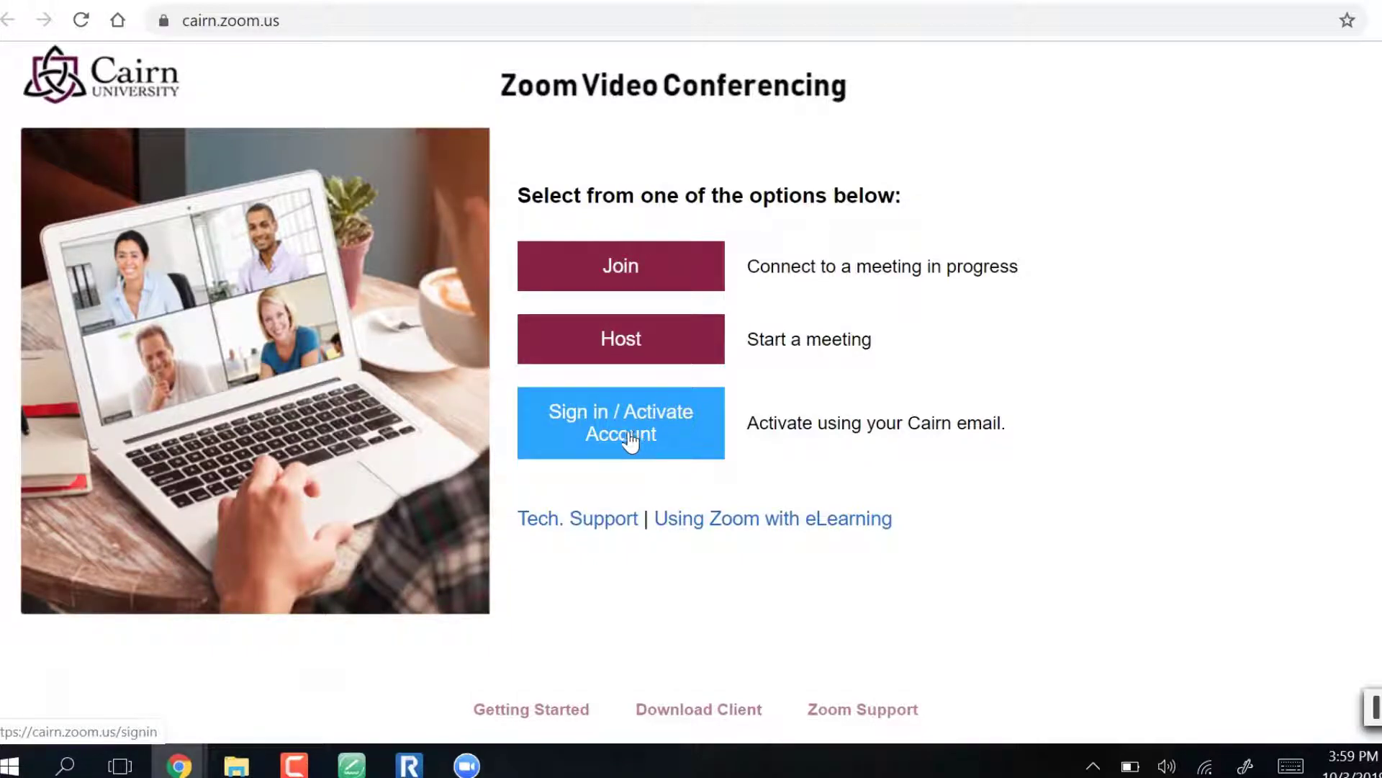
left_click(886, 6)
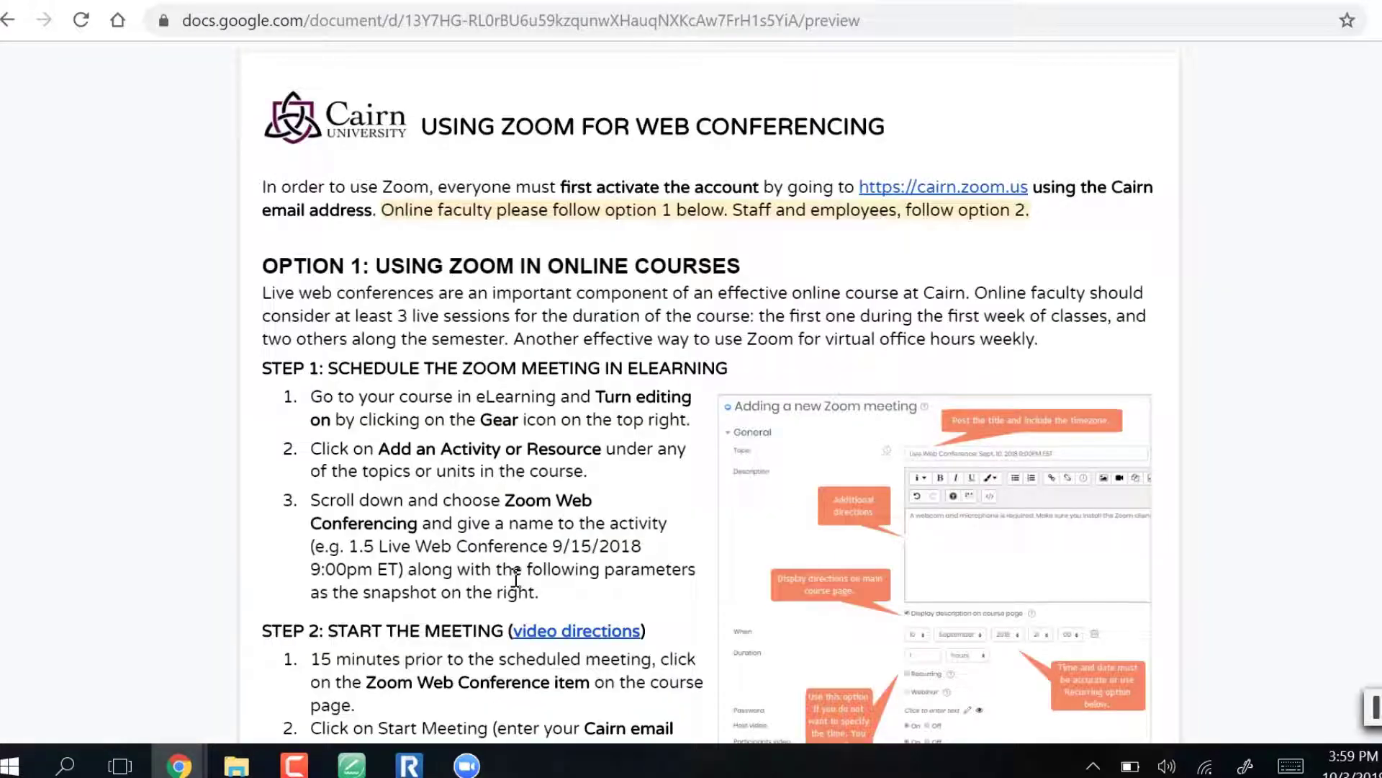
scroll(443, 447, "down", 3)
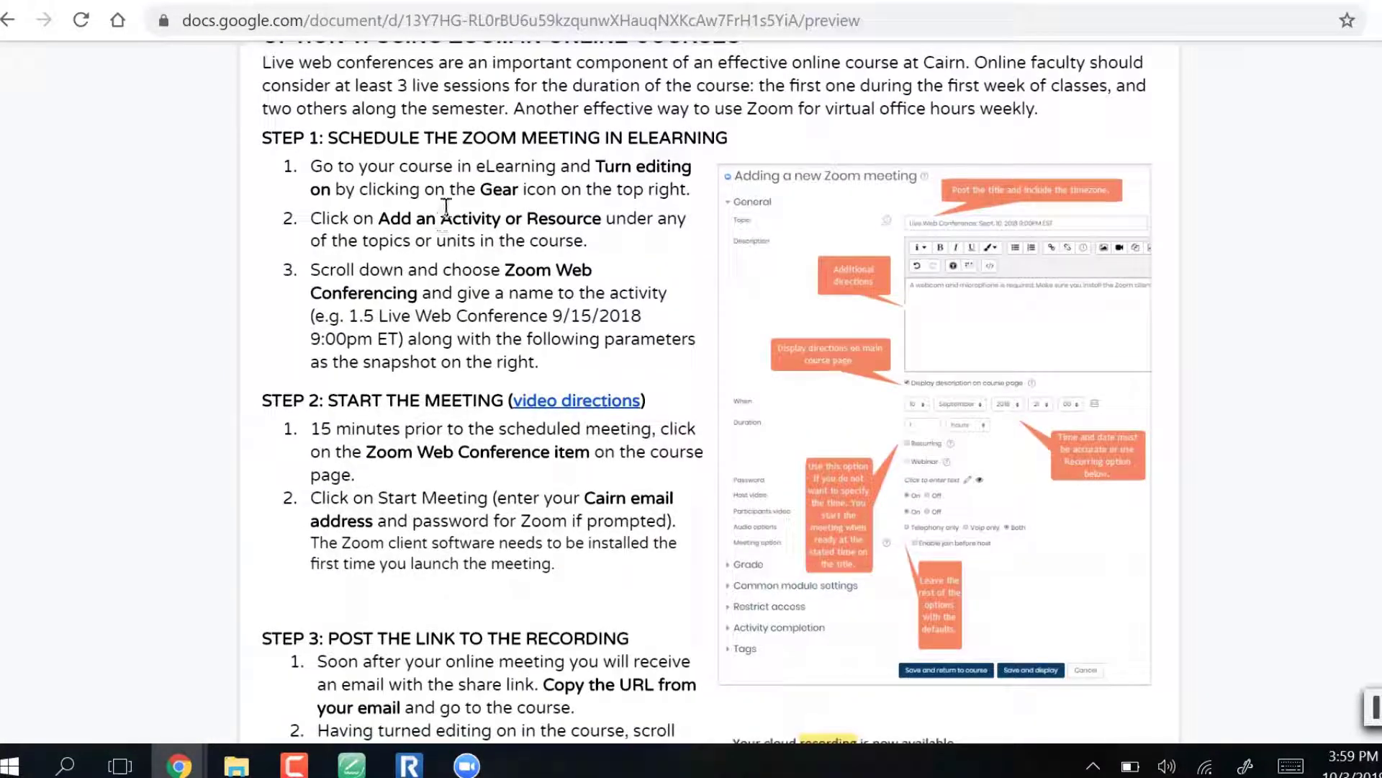
Step: Read through the guide to Step 3, selecting and then deselecting its instructions
left_click_drag(412, 218, 436, 363)
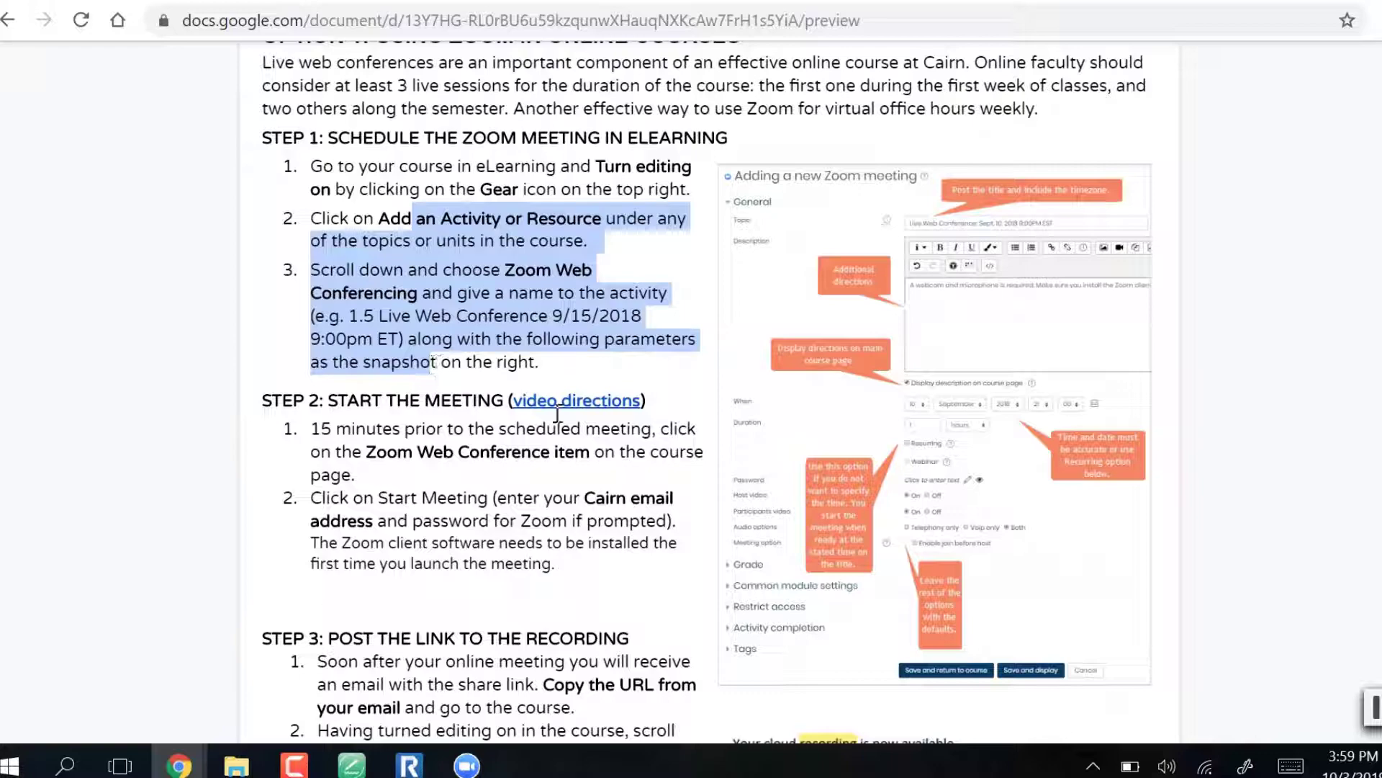
scroll(504, 446, "down", 3)
left_click(455, 434)
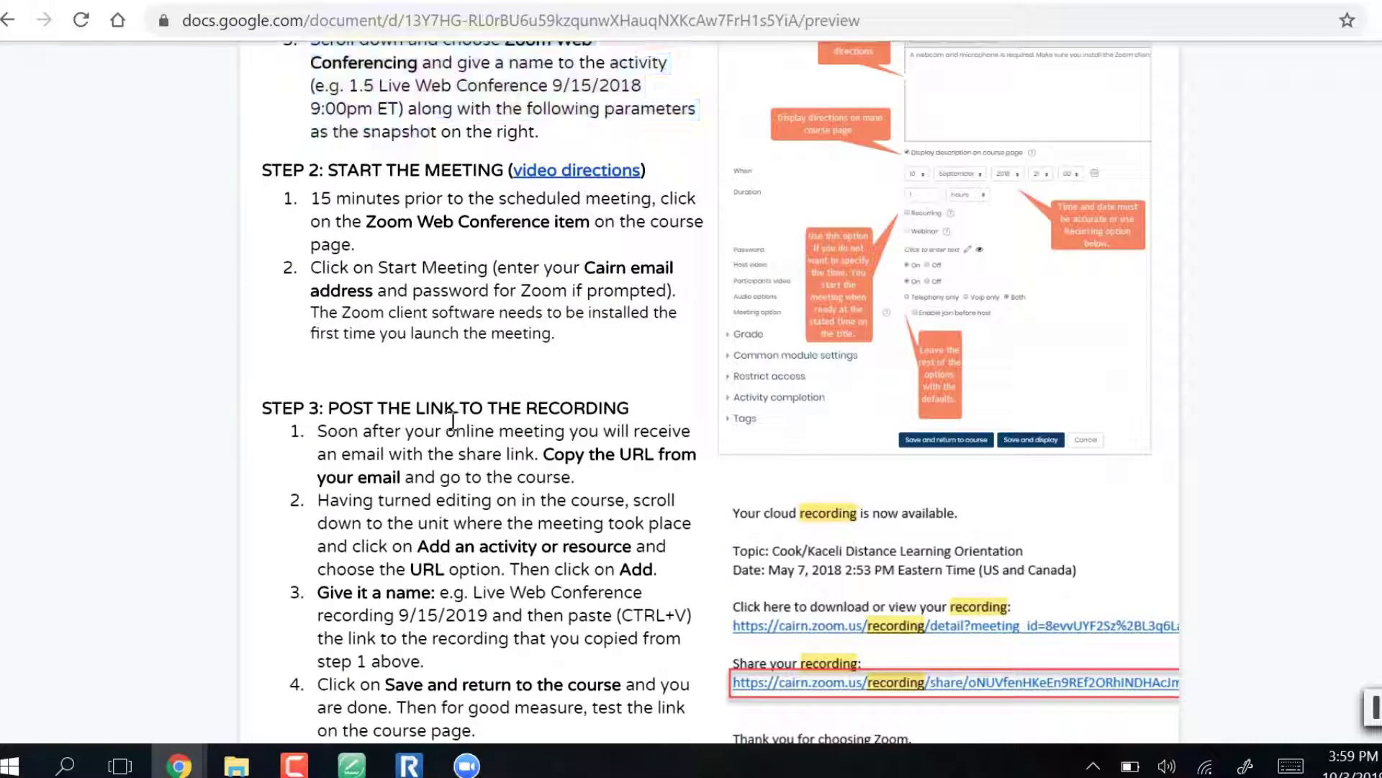
scroll(866, 536, "down", 1)
scroll(867, 536, "down", 2)
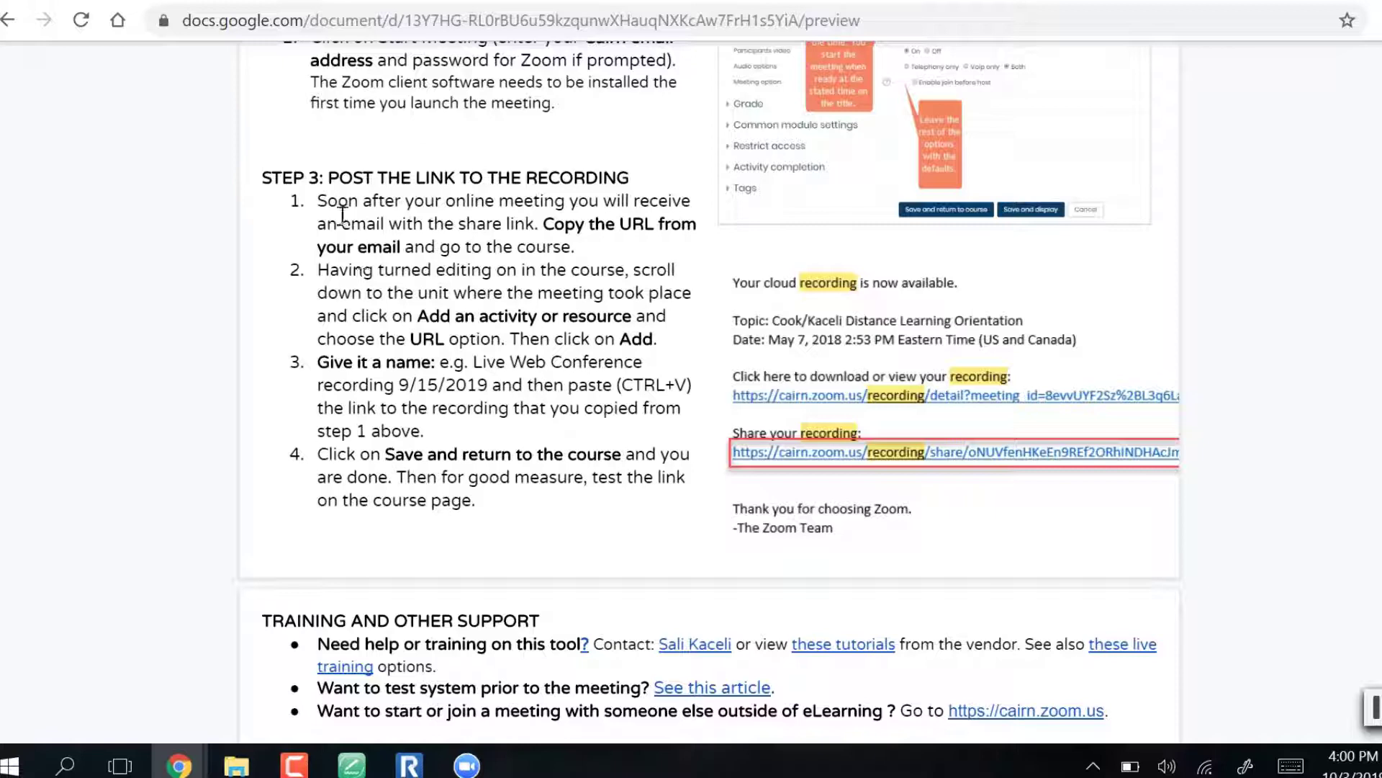
left_click_drag(344, 219, 513, 499)
left_click(327, 201)
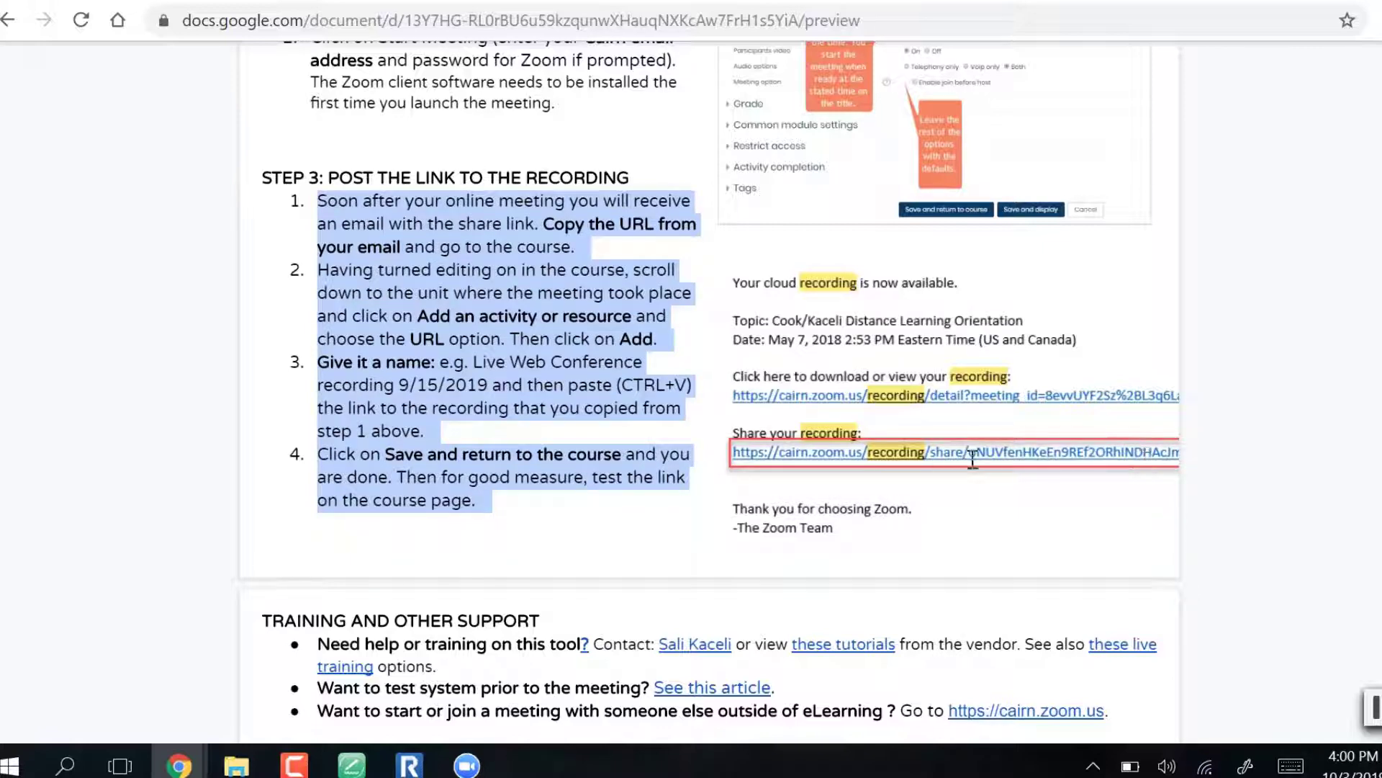
left_click(517, 363)
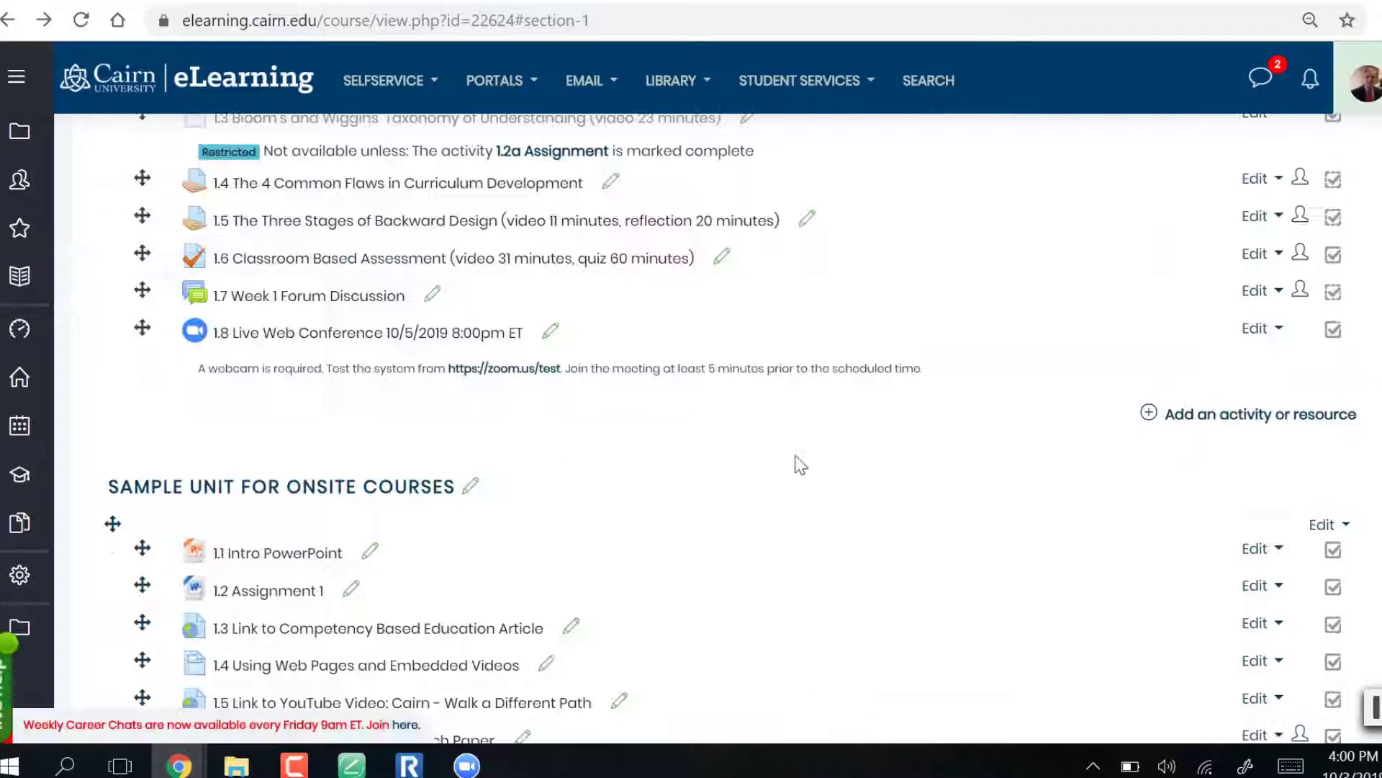
Step: Add a URL resource to Unit 1 from the activity chooser
left_click(1204, 420)
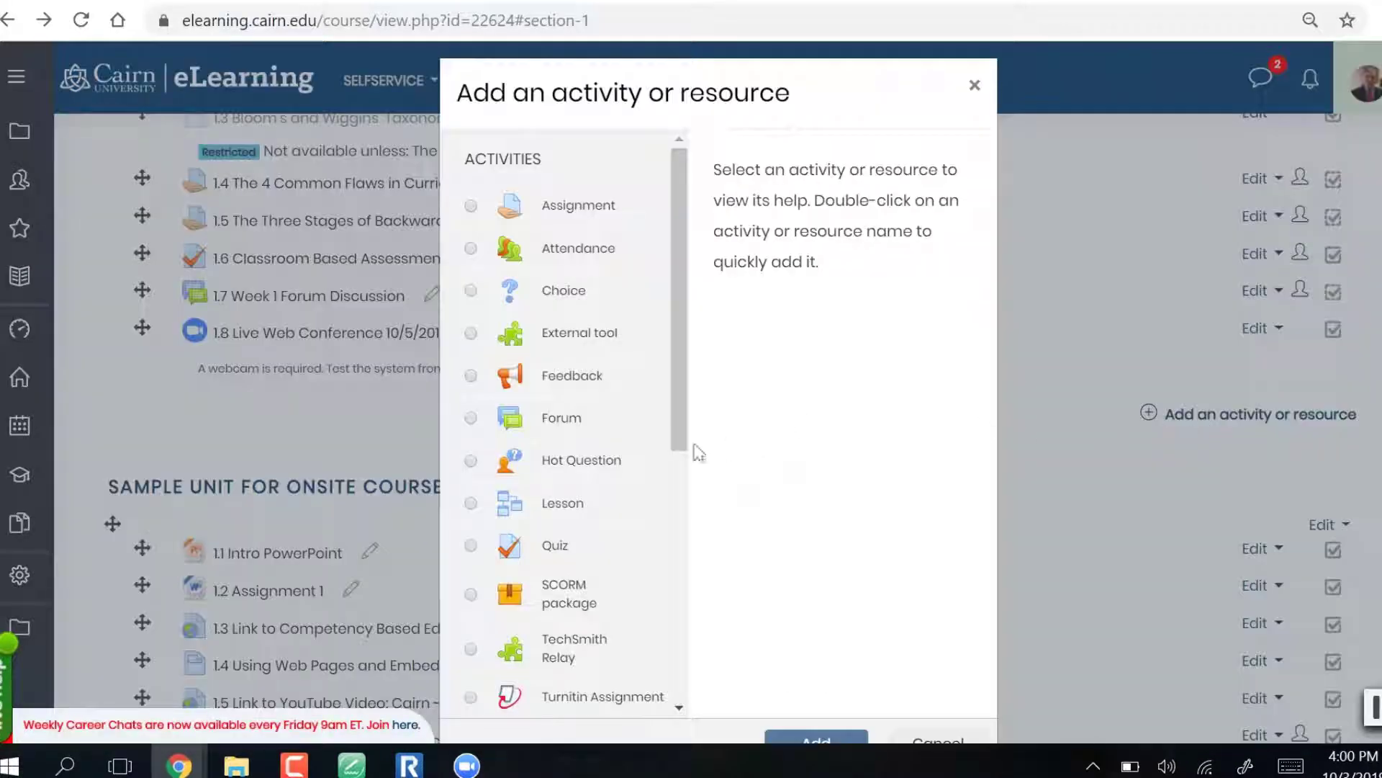
left_click_drag(684, 443, 684, 699)
left_click(566, 706)
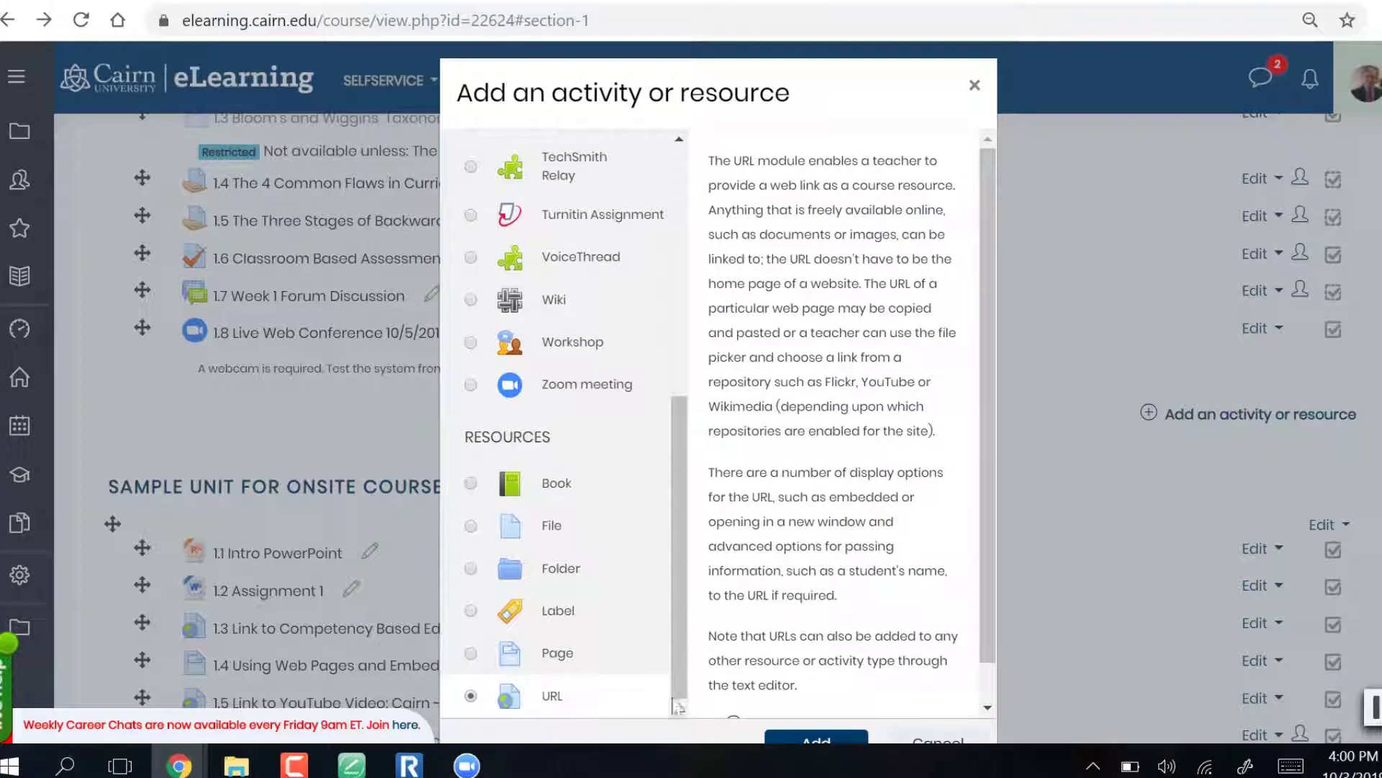
left_click(814, 742)
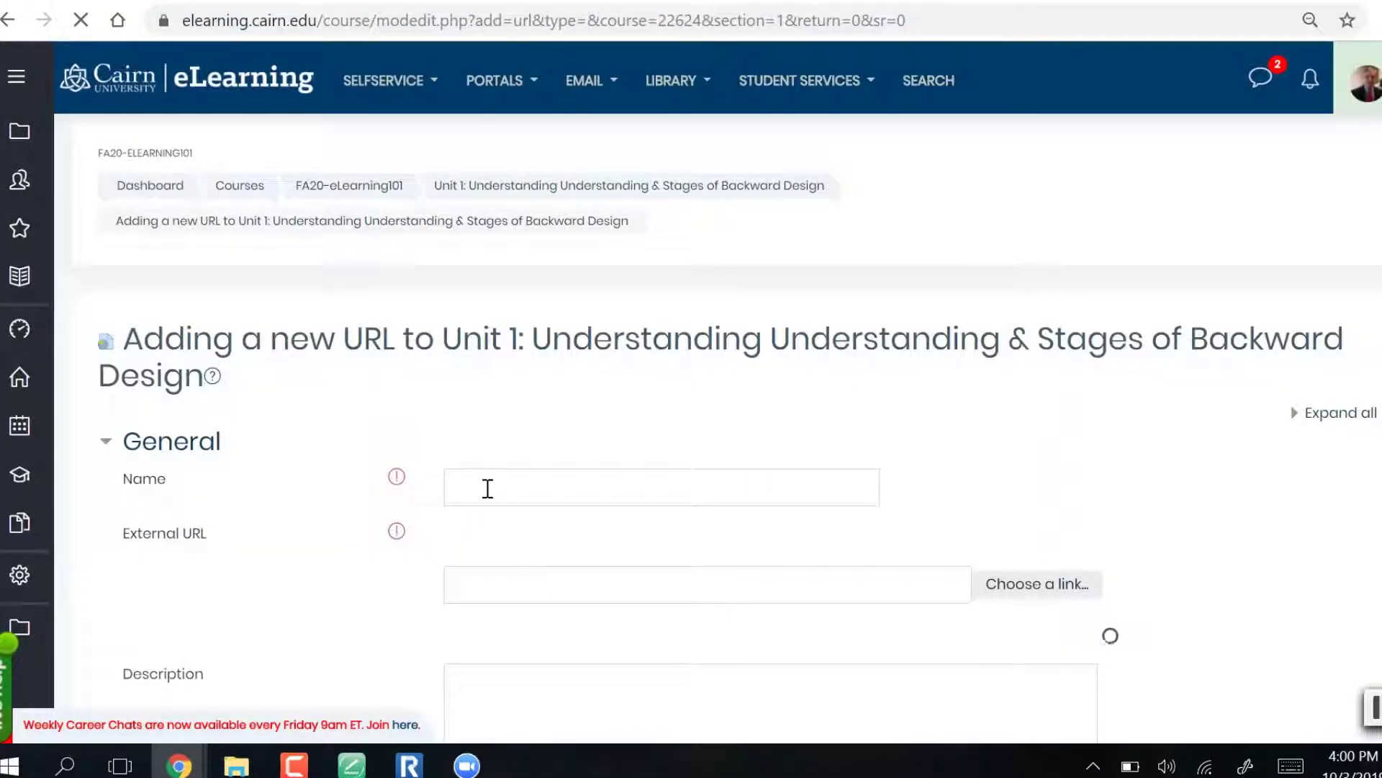
Step: Name it '10/5/2019 live meeting recording', paste the recording link as URL, then cancel
left_click(490, 488)
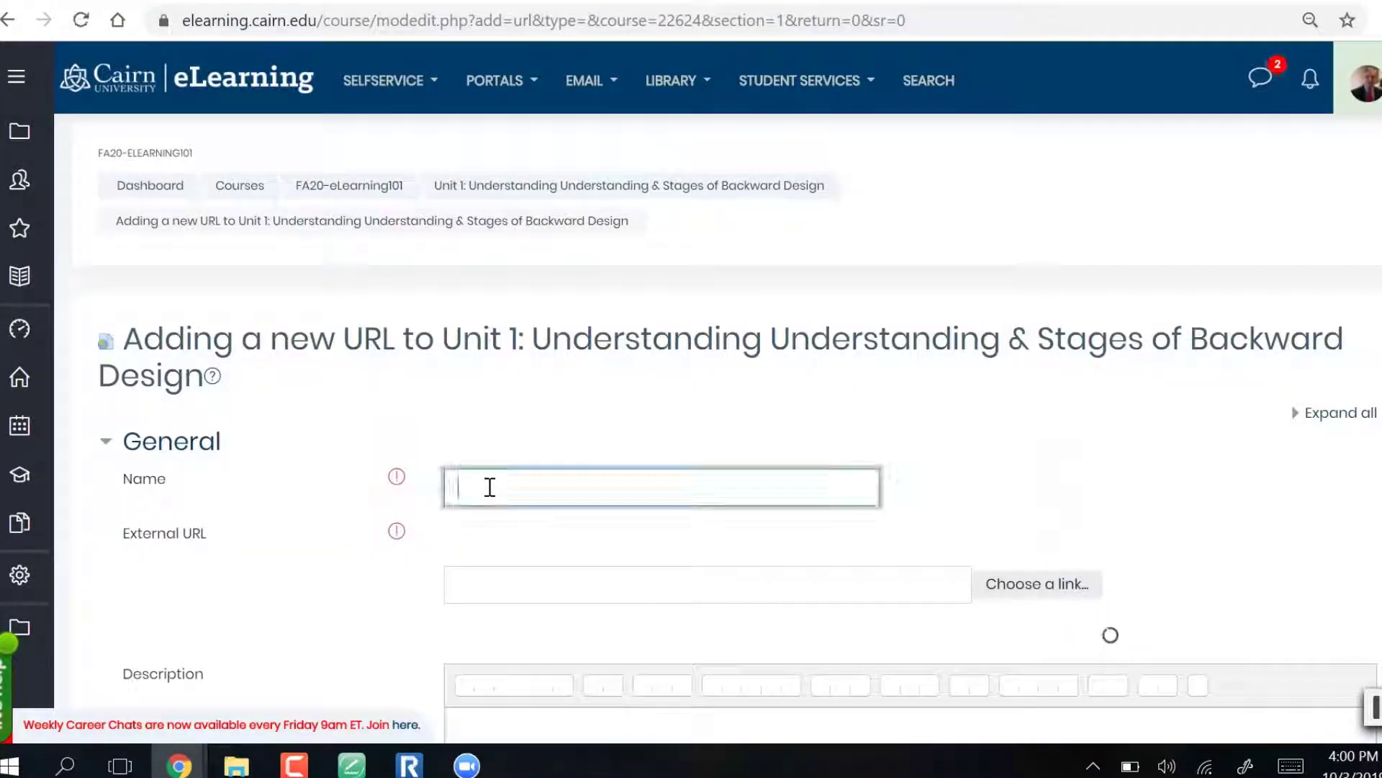
type("10/5/2019 live meeting recording")
left_click(494, 541)
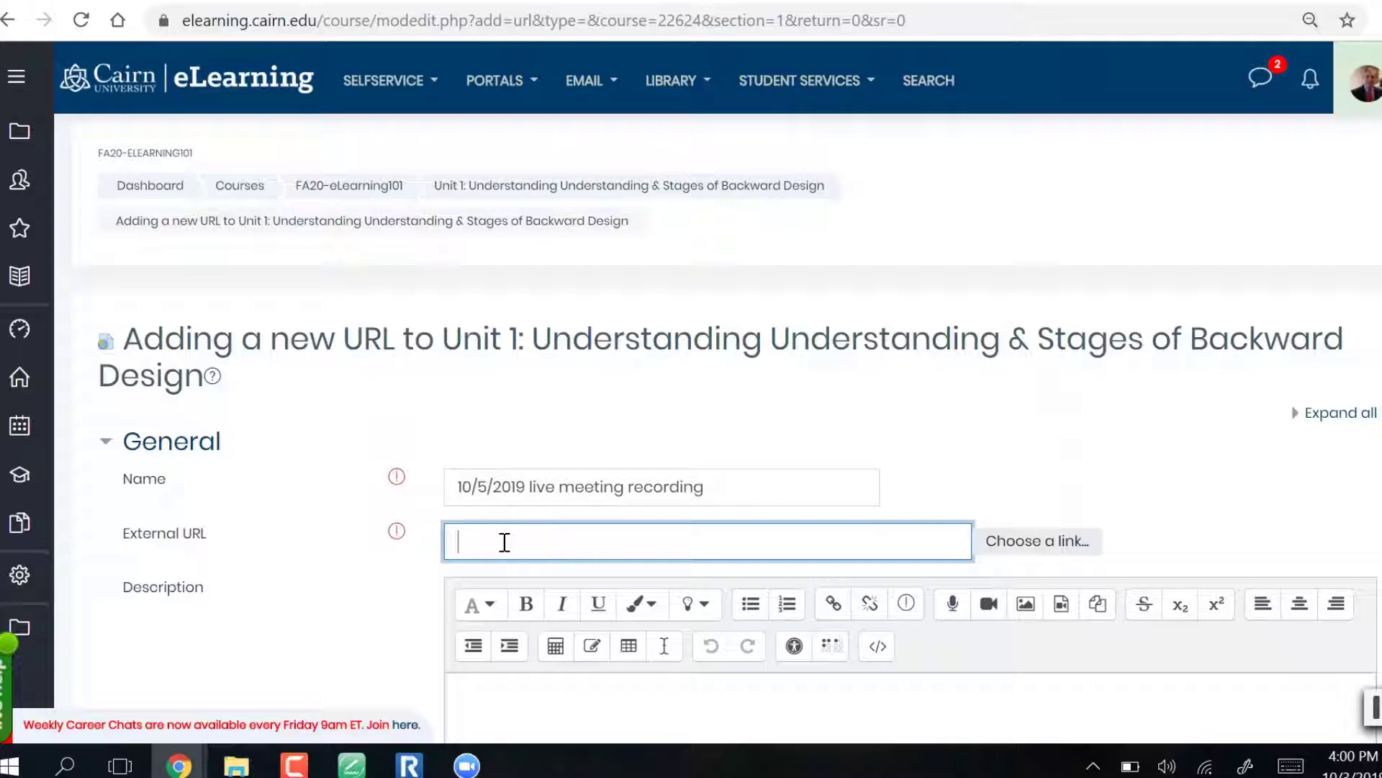
type("https://zoom.us...")
scroll(581, 540, "down", 5)
scroll(393, 558, "down", 1)
scroll(385, 569, "down", 4)
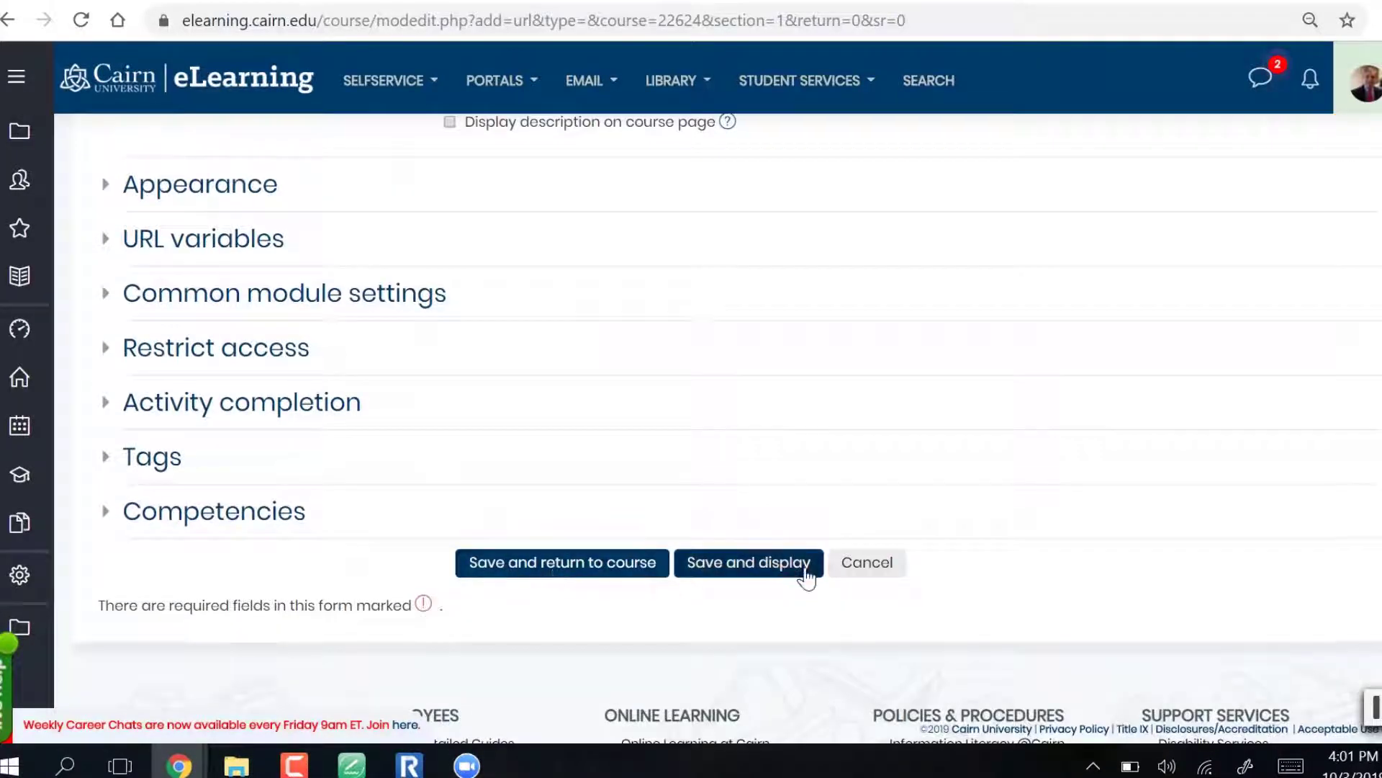
left_click(867, 573)
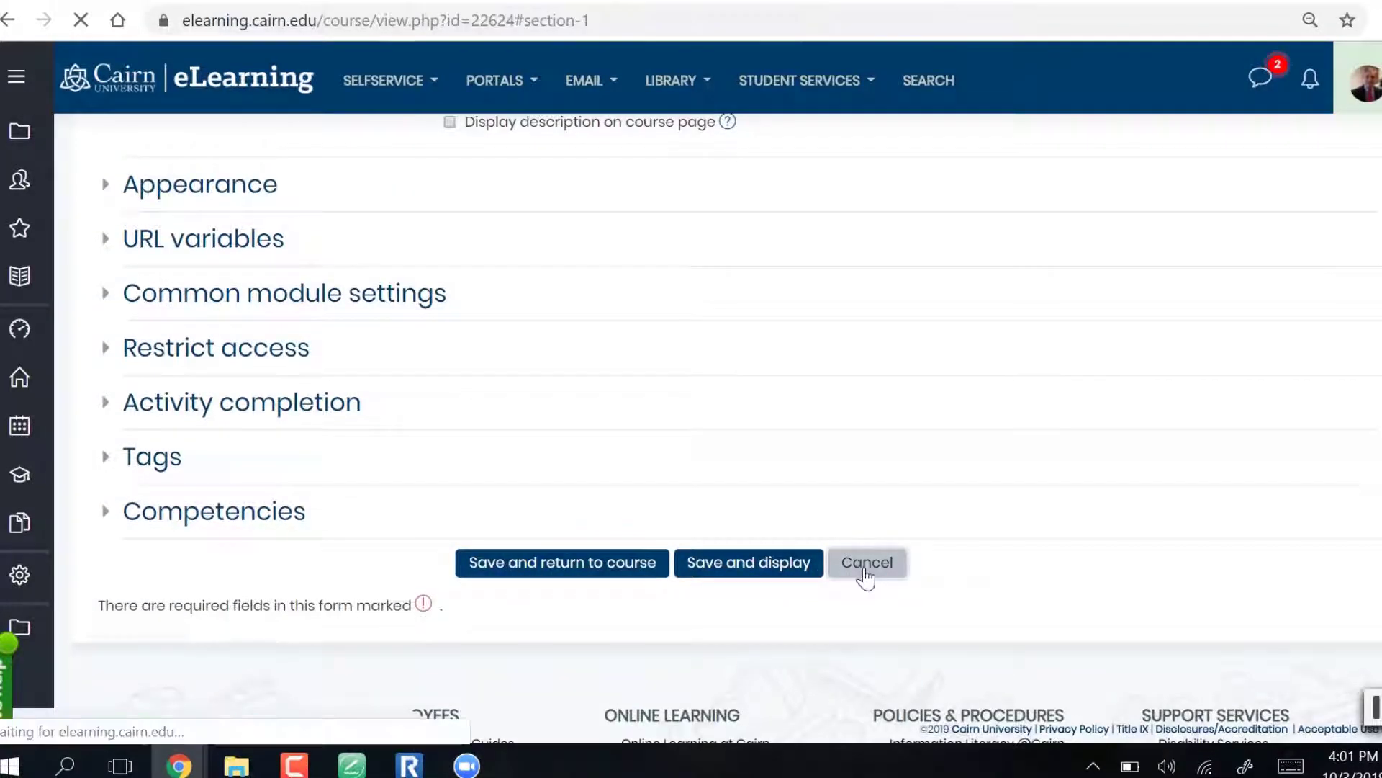
scroll(709, 541, "down", 3)
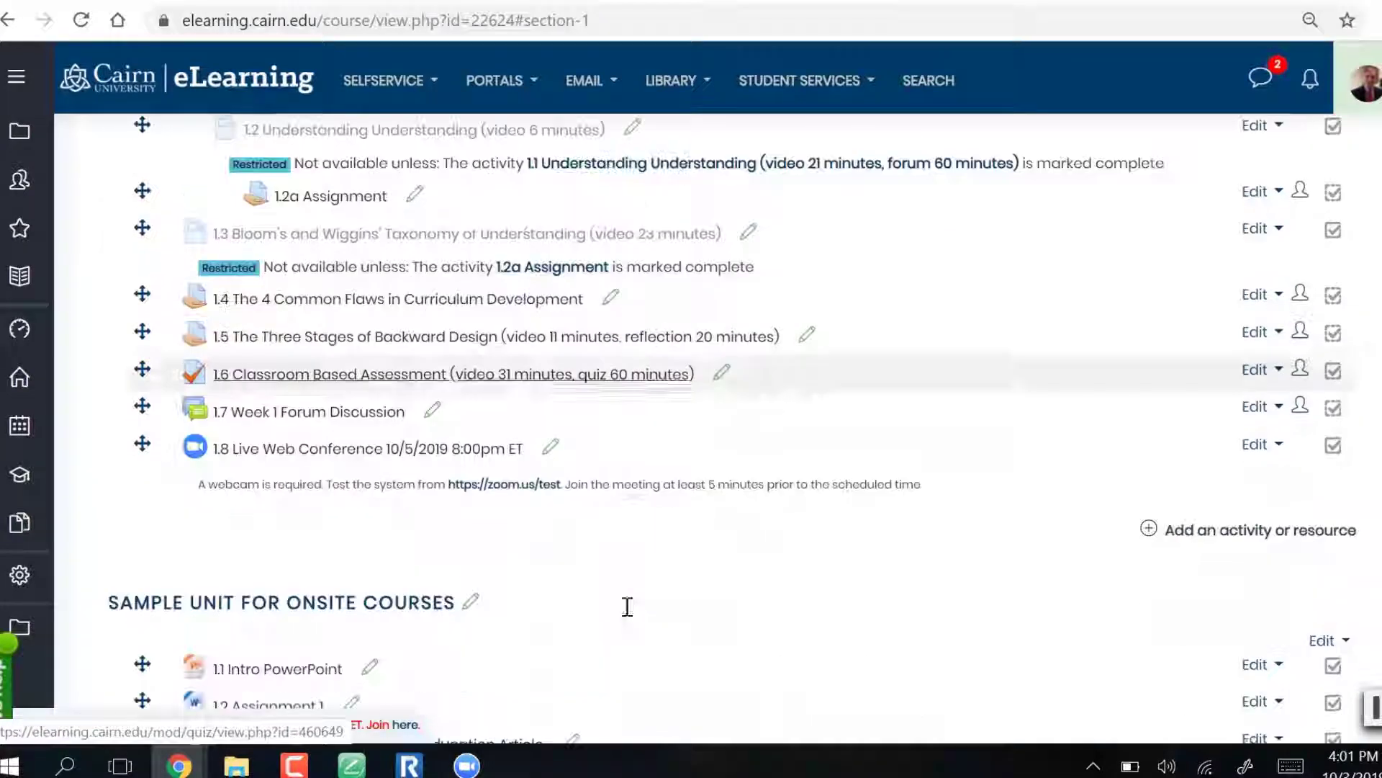
scroll(424, 561, "up", 3)
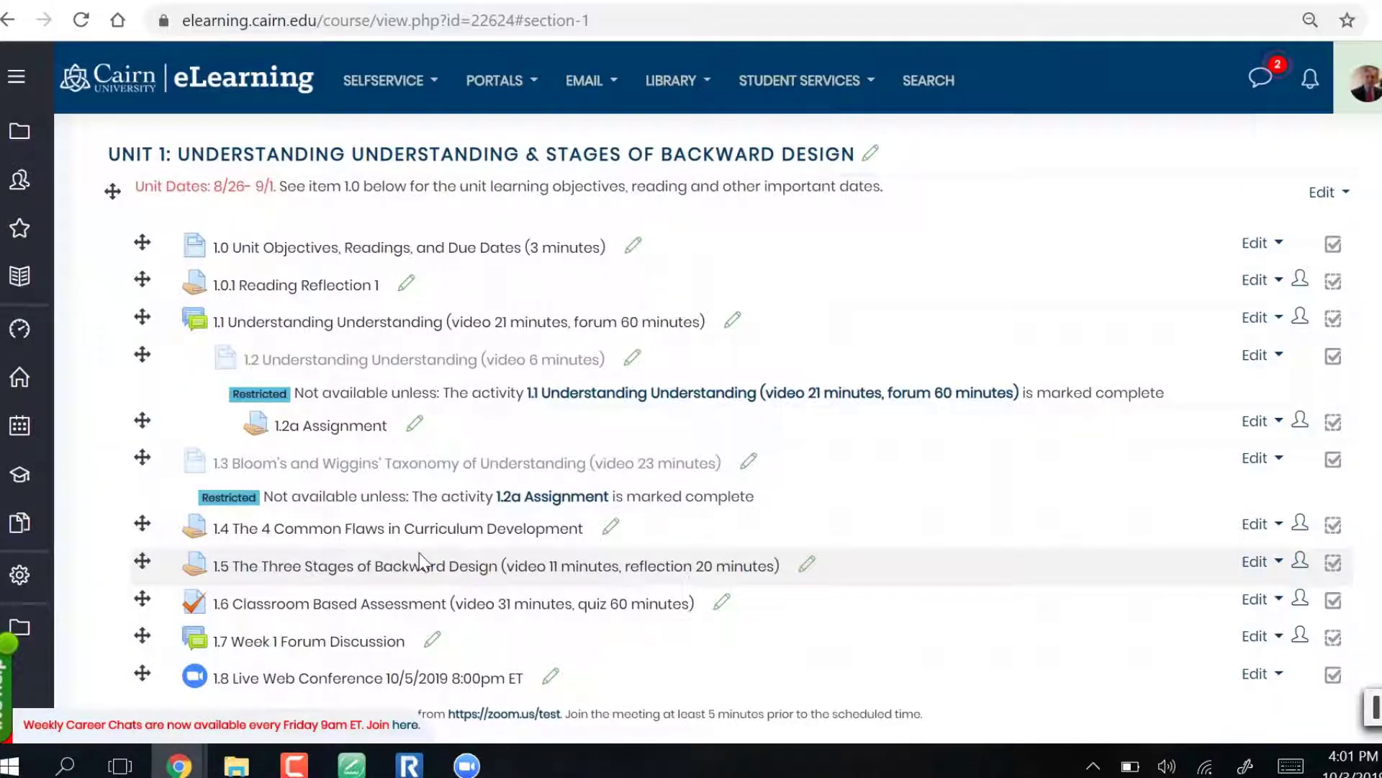